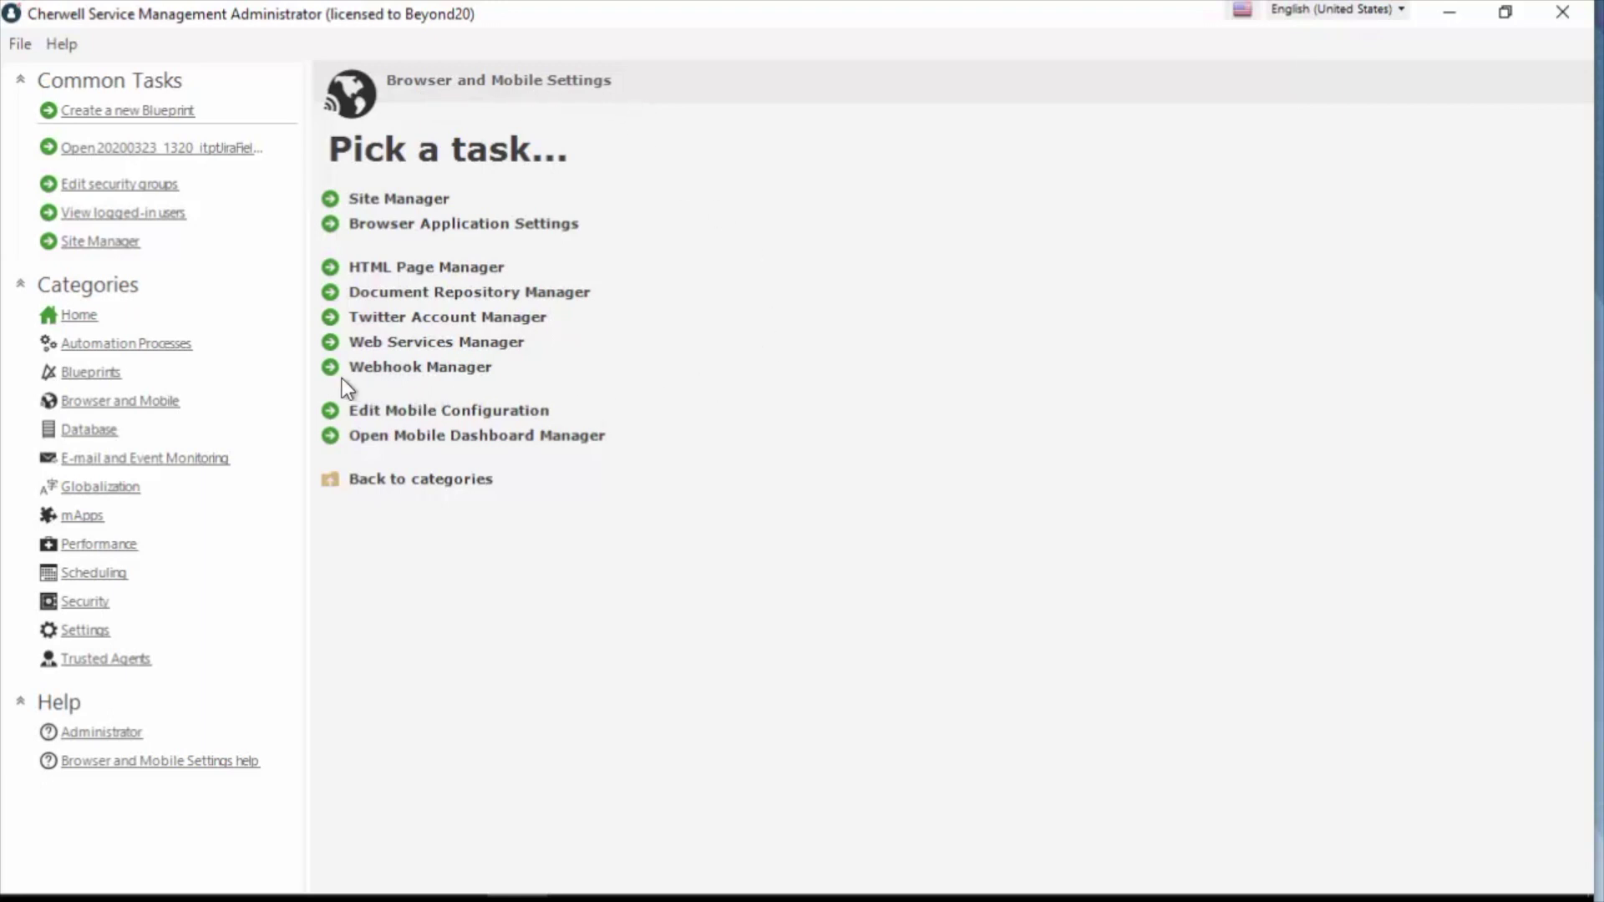
Open the Webhook Manager from Browser and Mobile Settings.
left_click(460, 373)
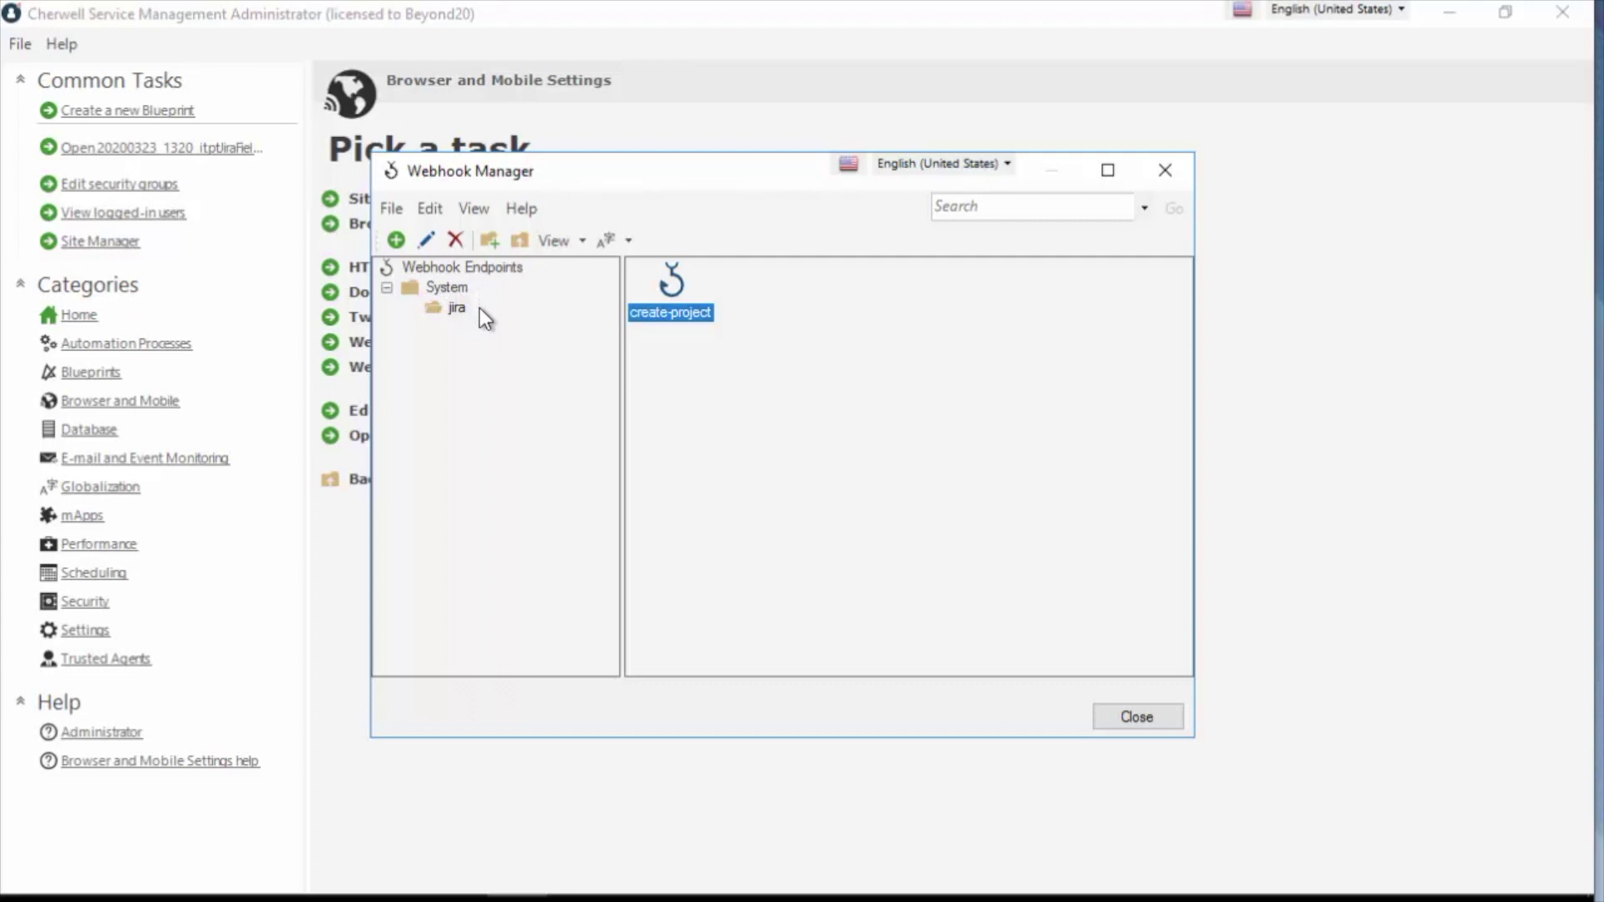
Edit the create-project webhook from the System > jira folder.
left_click(733, 361)
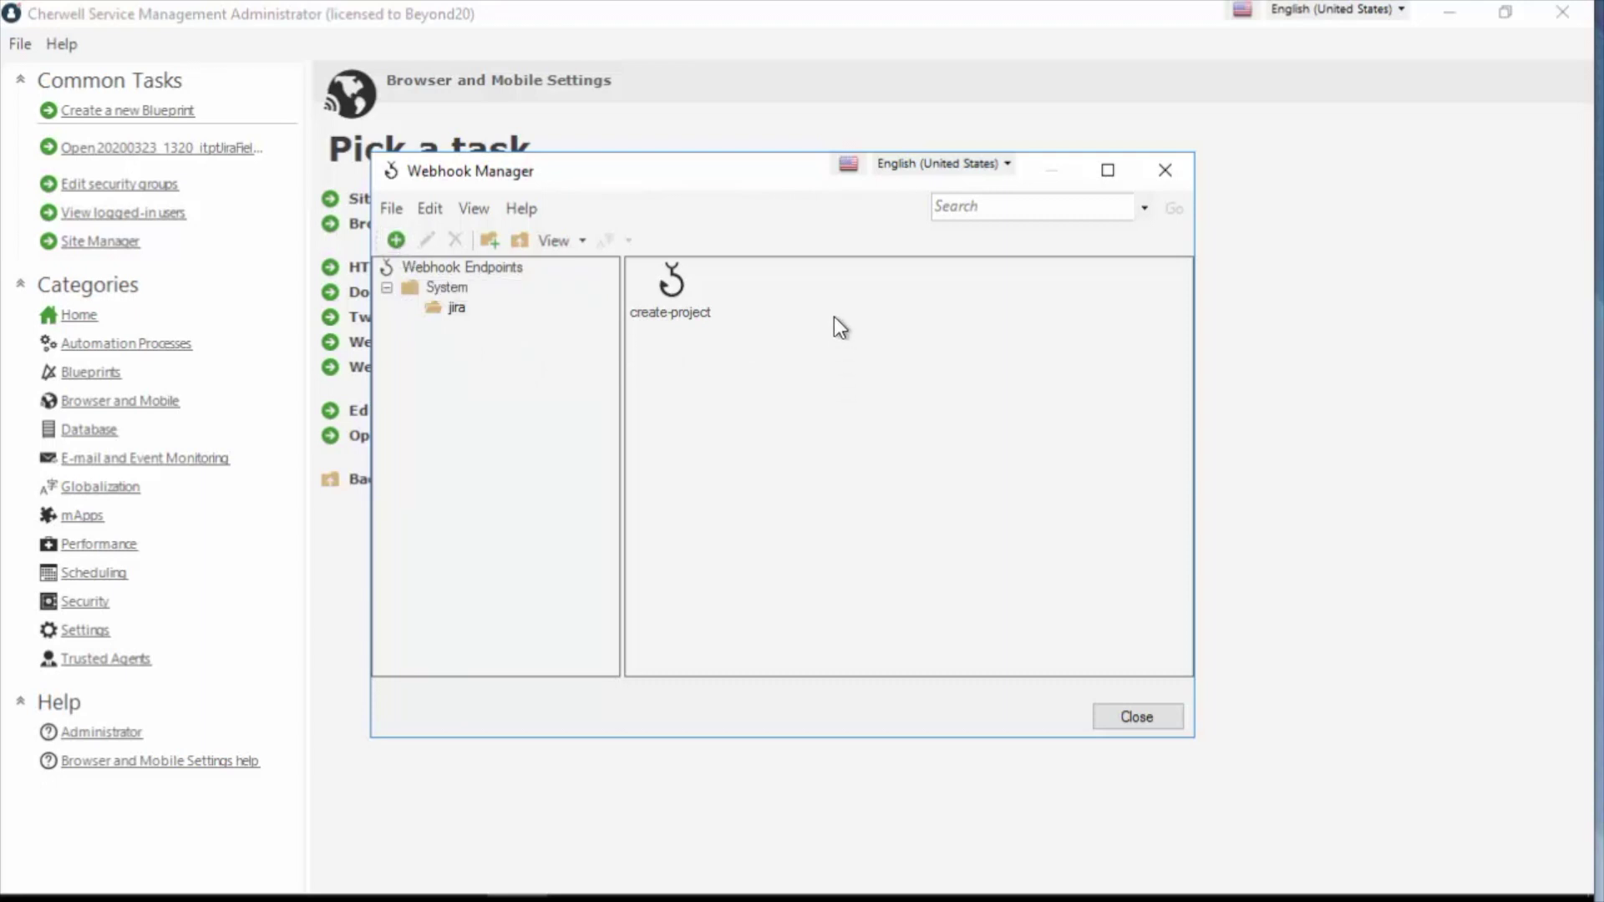
right_click(674, 294)
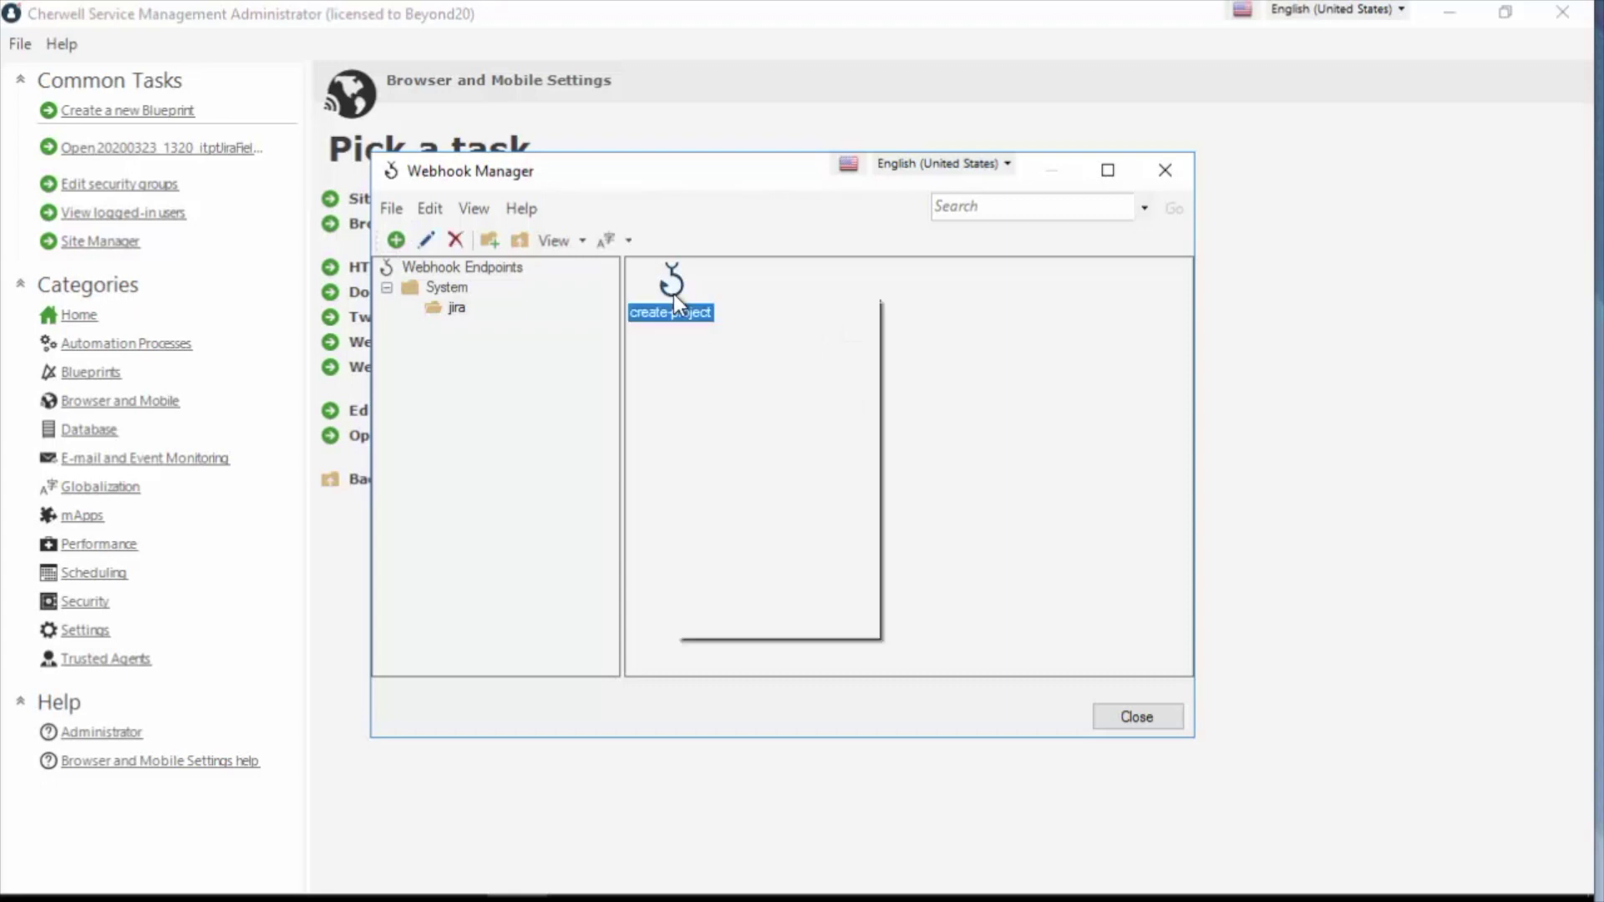
left_click(729, 330)
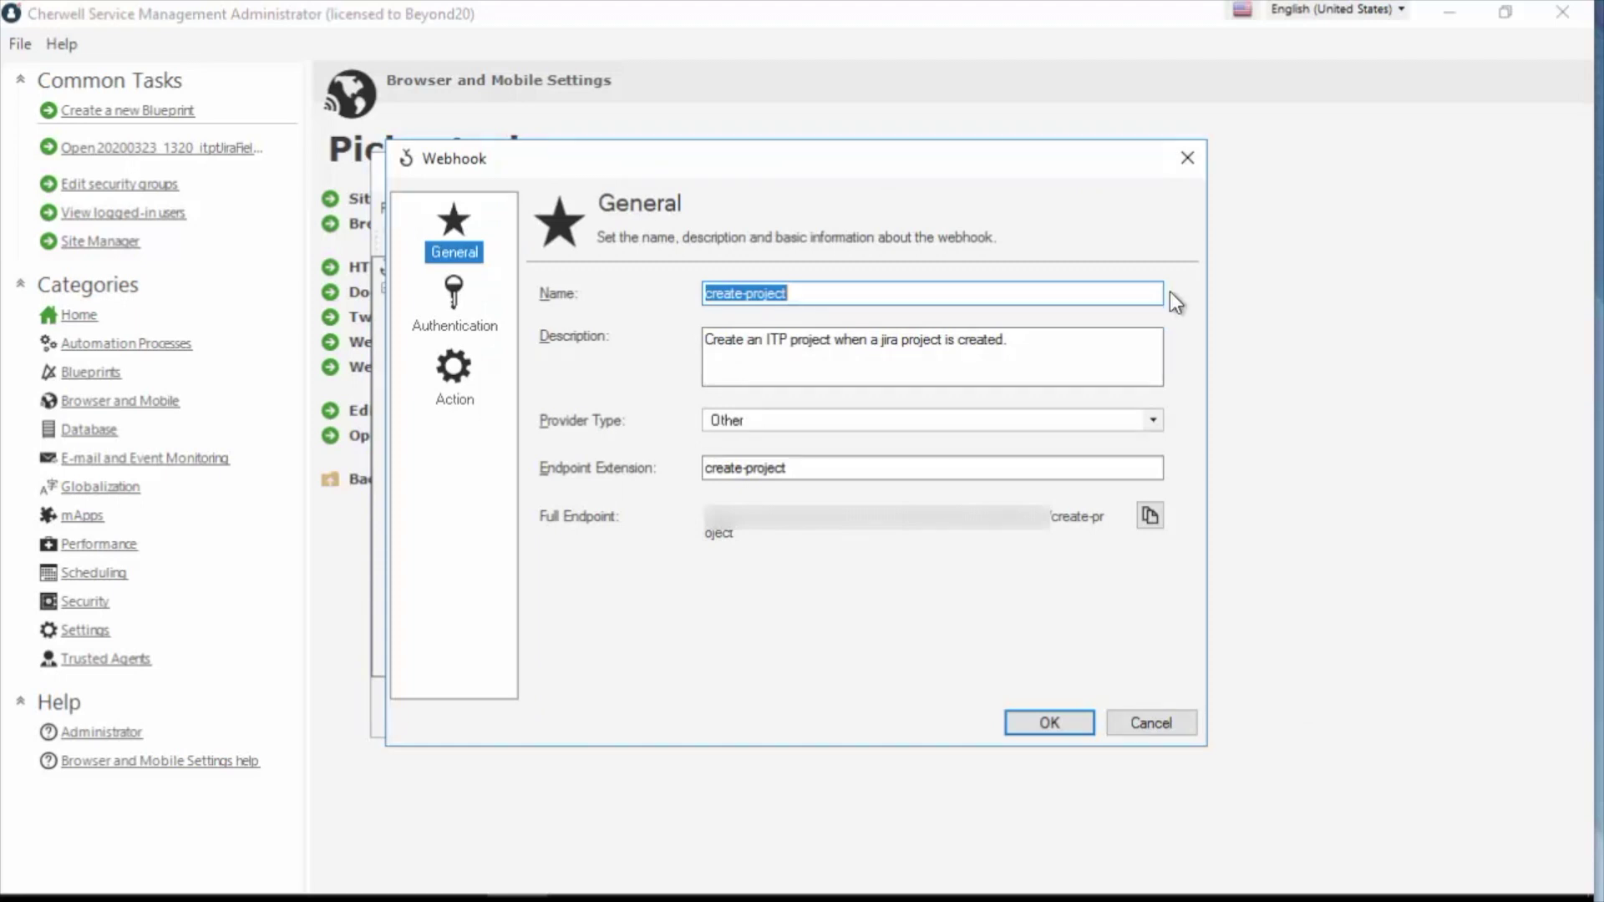
Keep provider type Other and endpoint extension create-project, then go to Authentication settings.
left_click(798, 293)
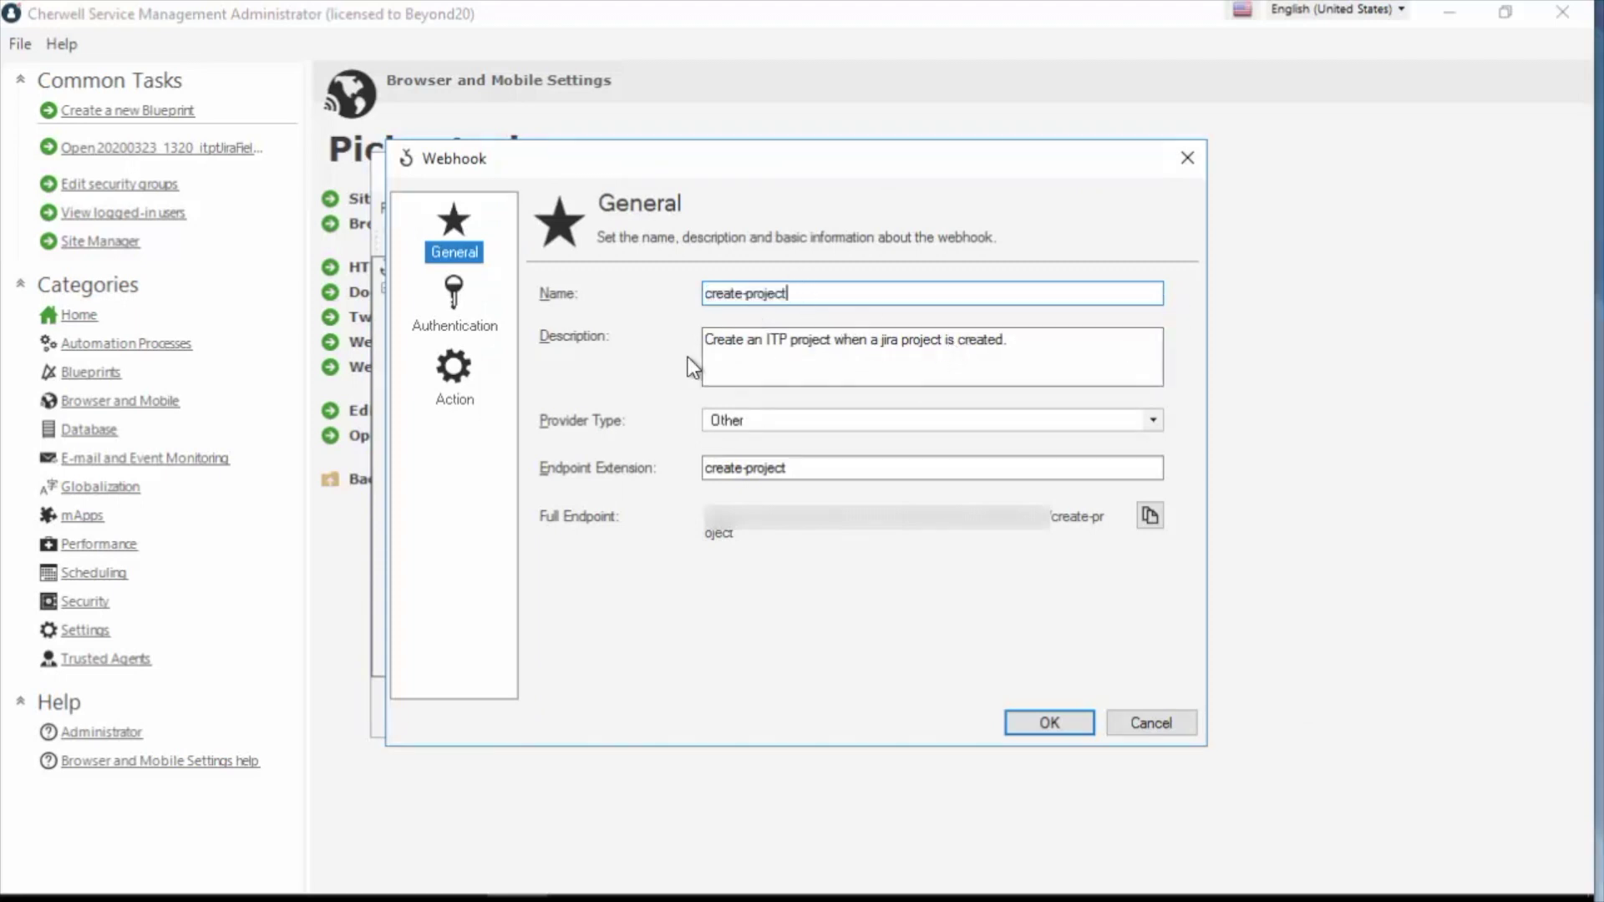
left_click(1160, 424)
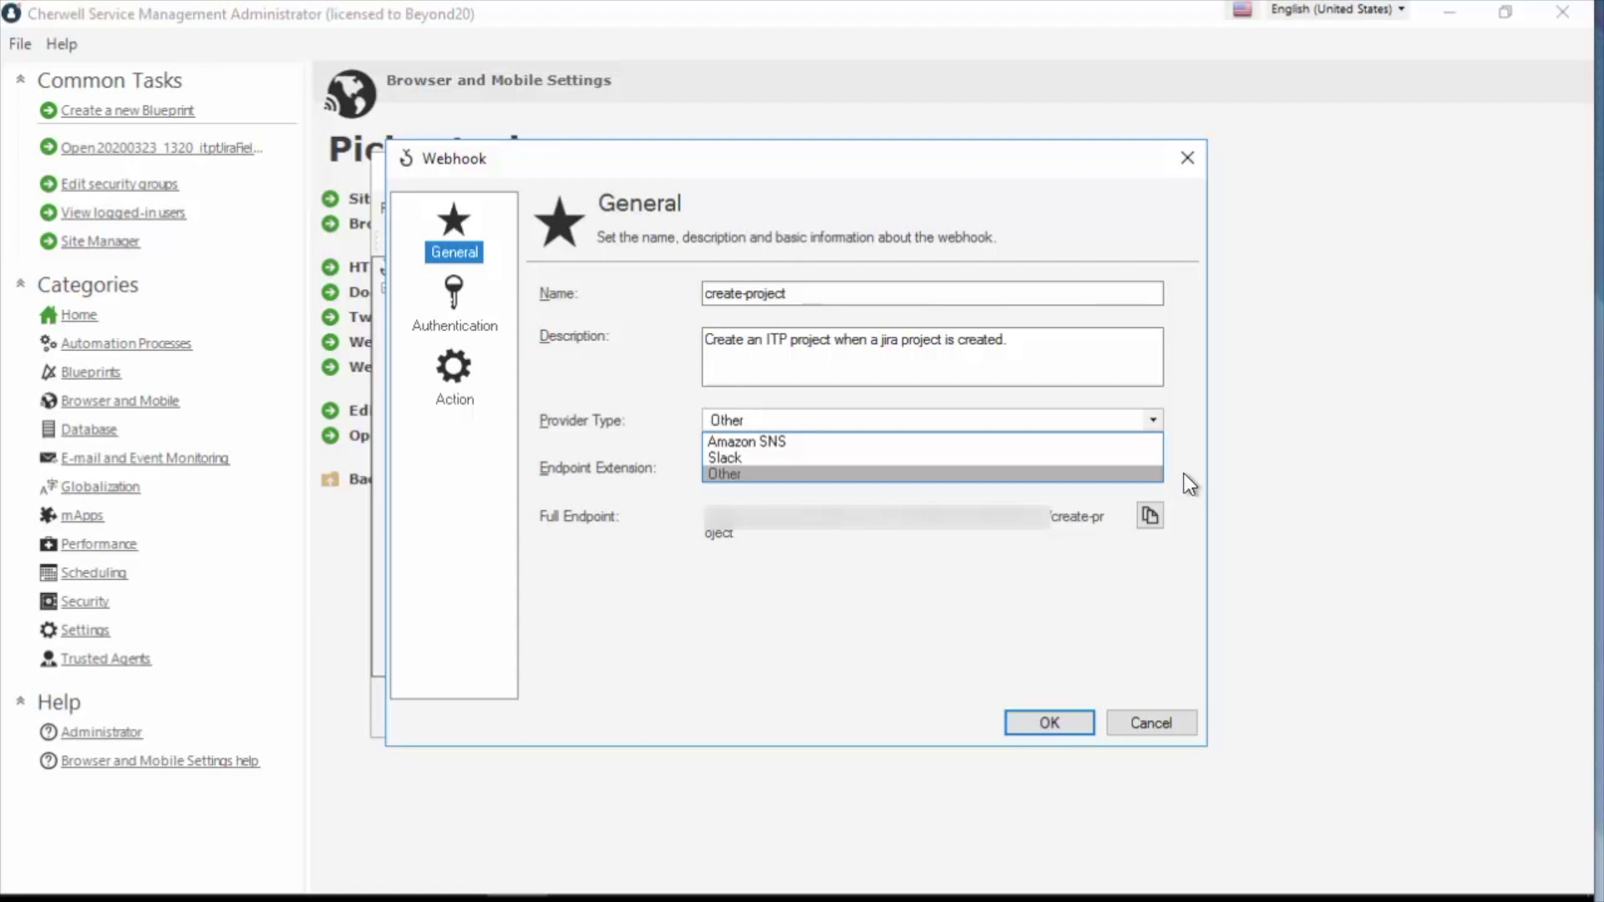
left_click(1175, 424)
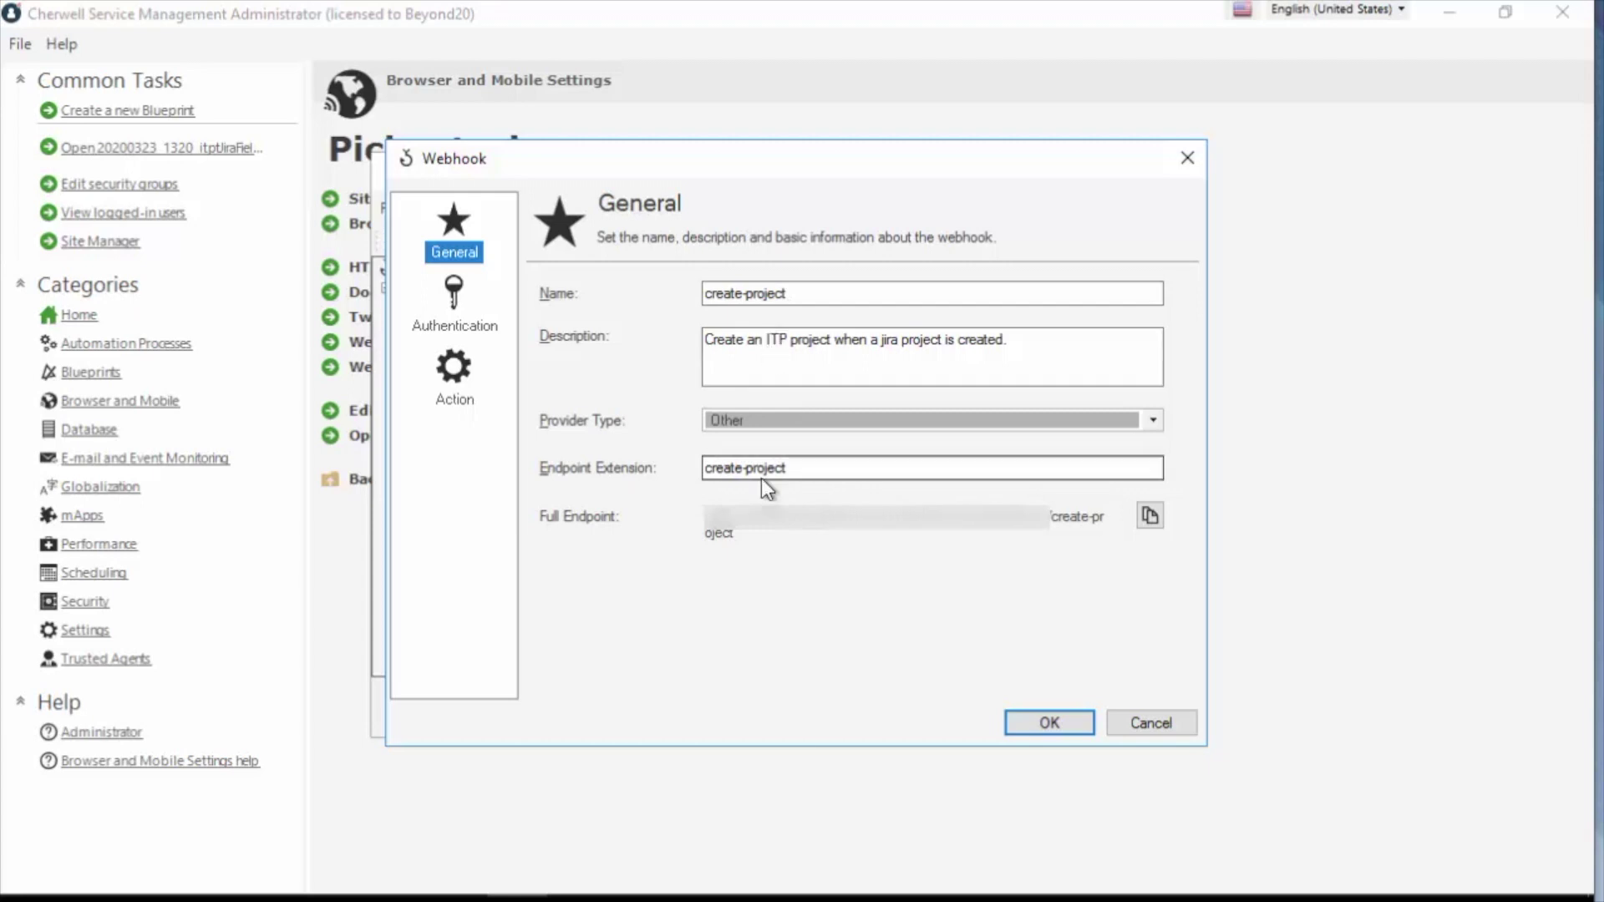
left_click(802, 470)
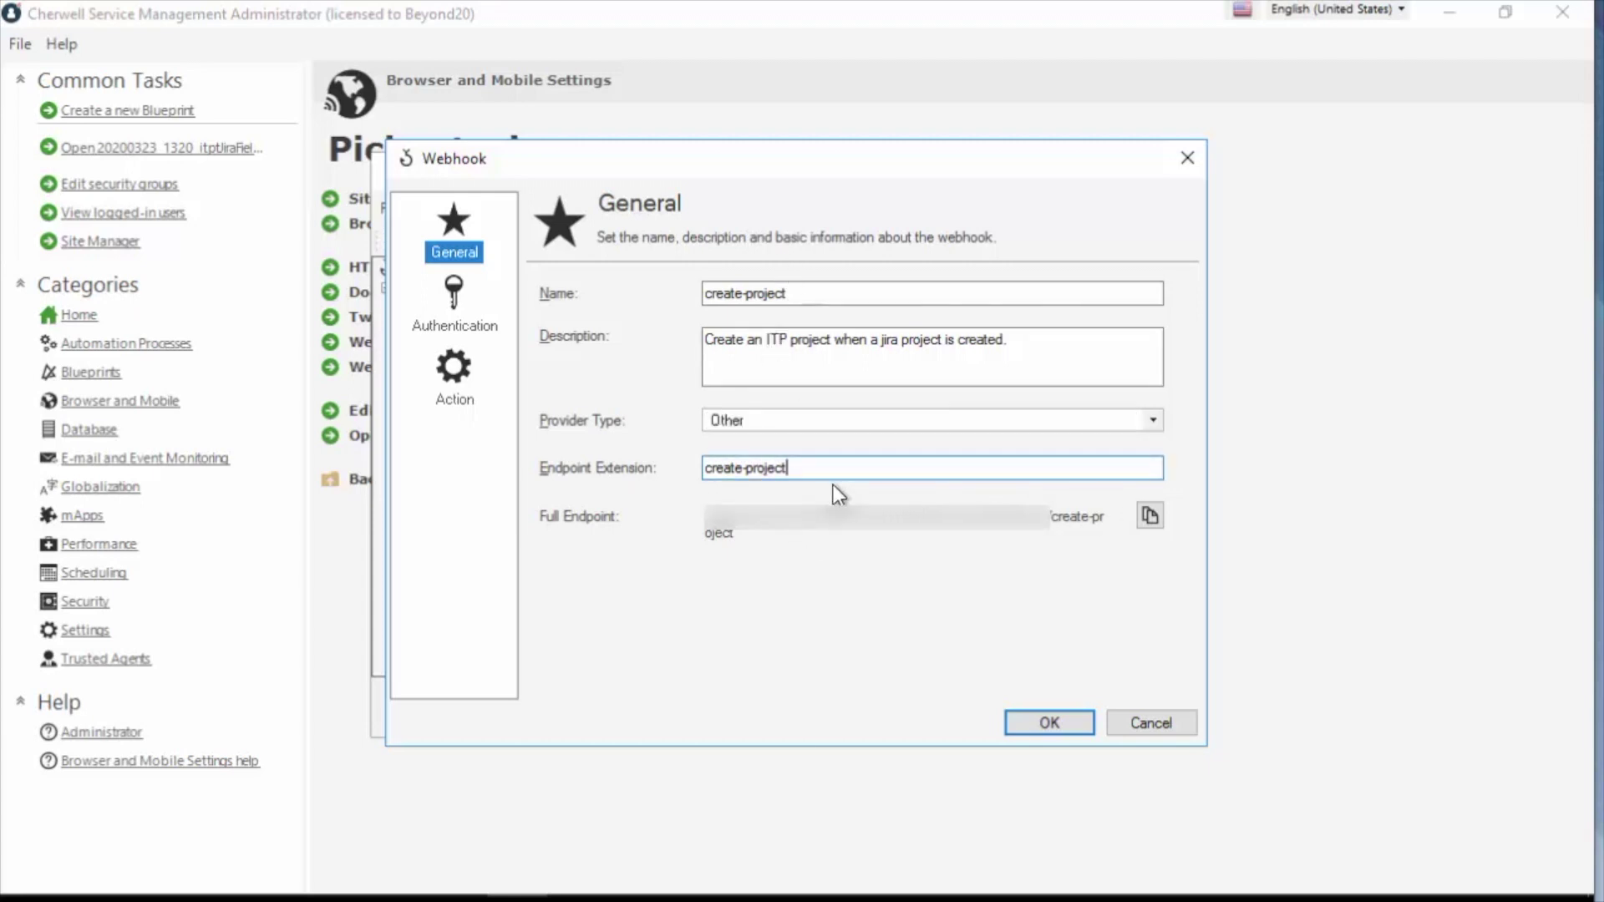
type("2")
key("BackSpace")
type("/{id}")
key("BackSpace")
key("BackSpace")
key("BackSpace")
key("BackSpace")
key("BackSpace")
left_click(1149, 516)
left_click(458, 293)
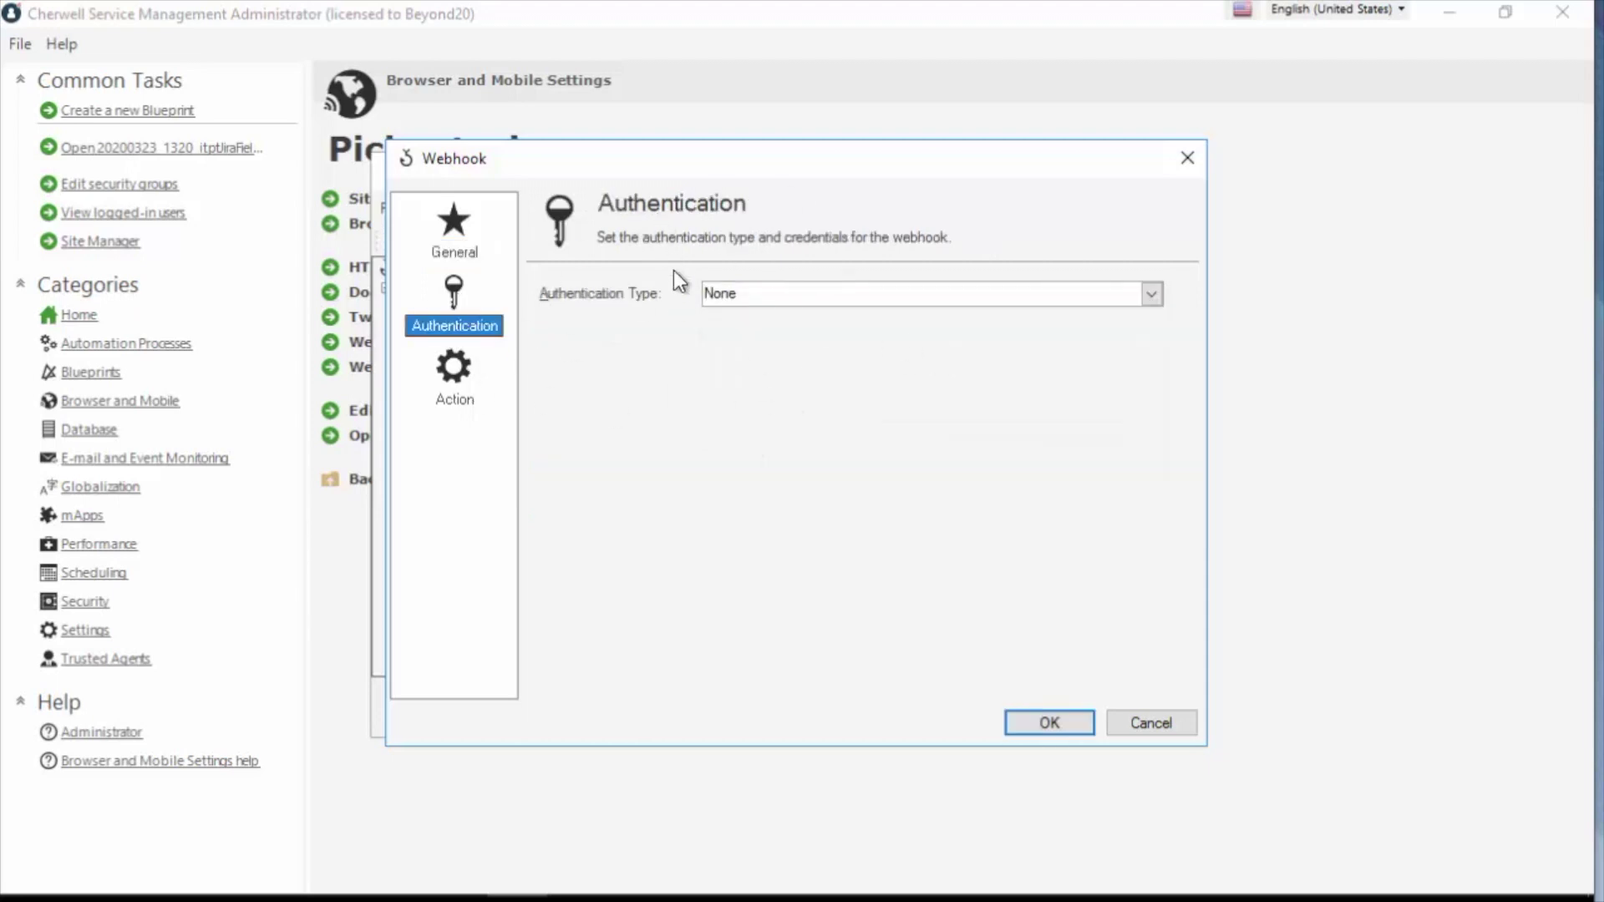
Leave authentication type at None and view the action running the create-project One-Step.
left_click(1154, 301)
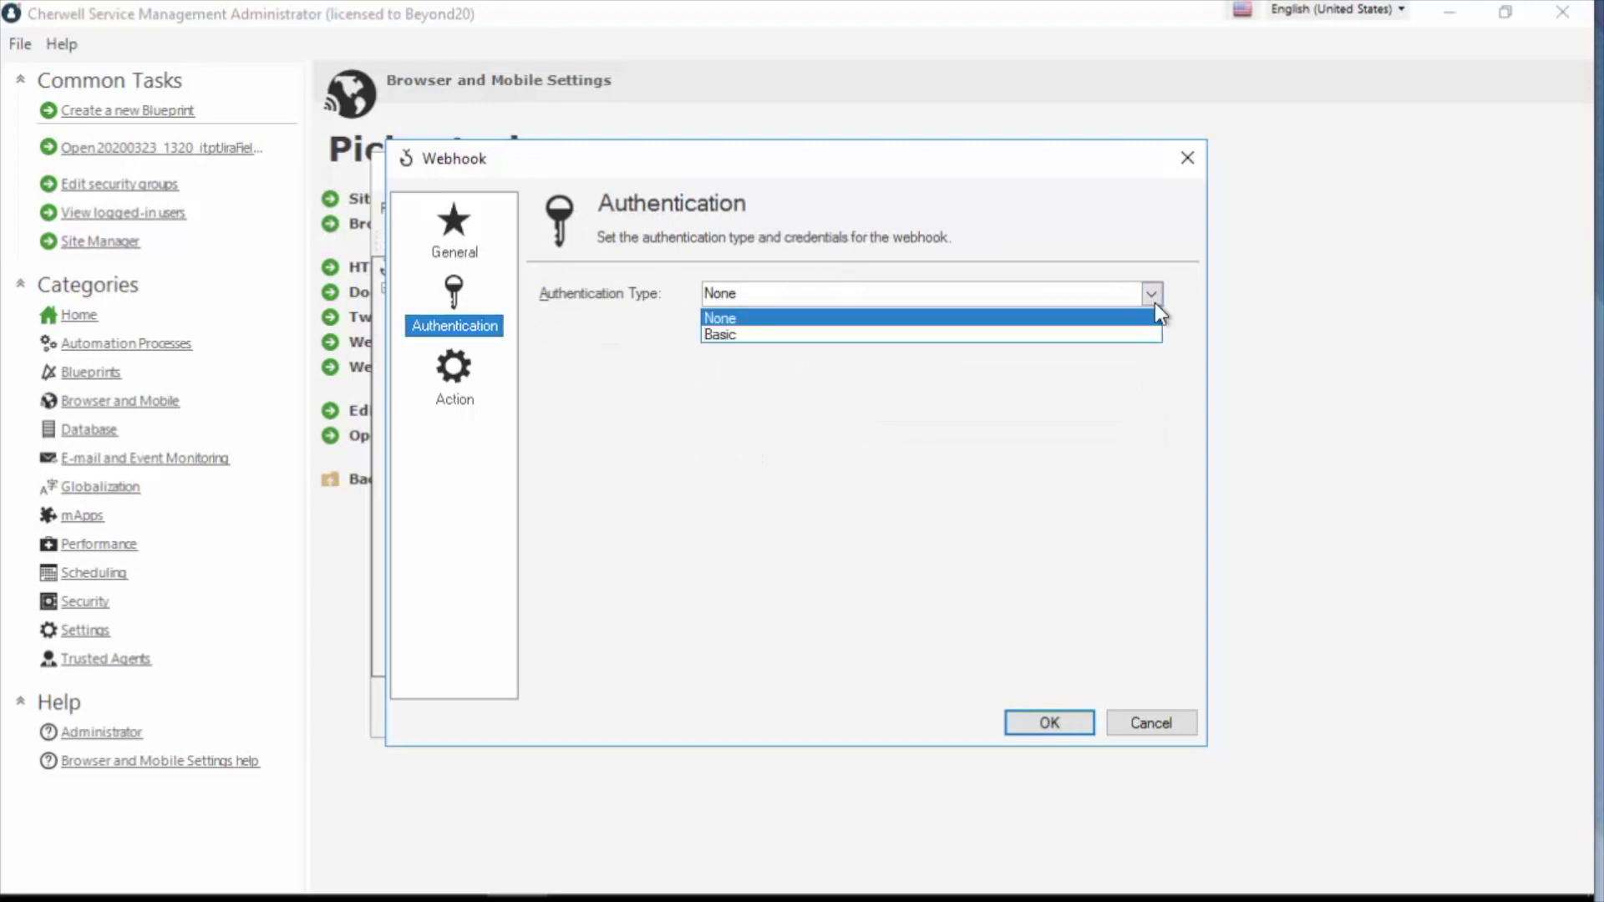
left_click(1157, 291)
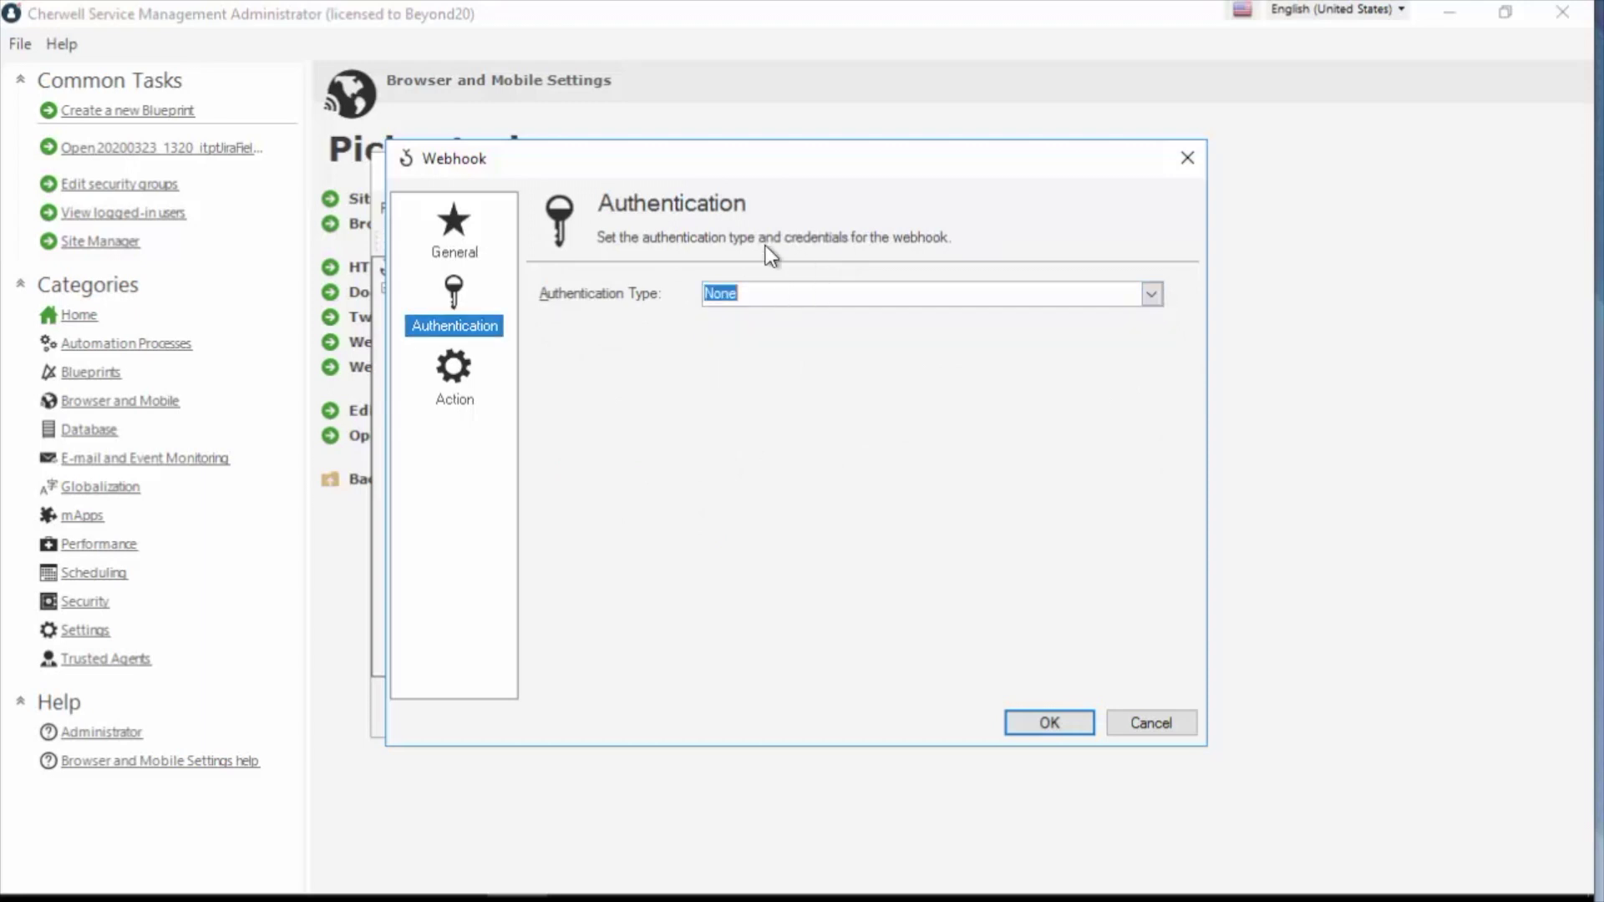
left_click(455, 380)
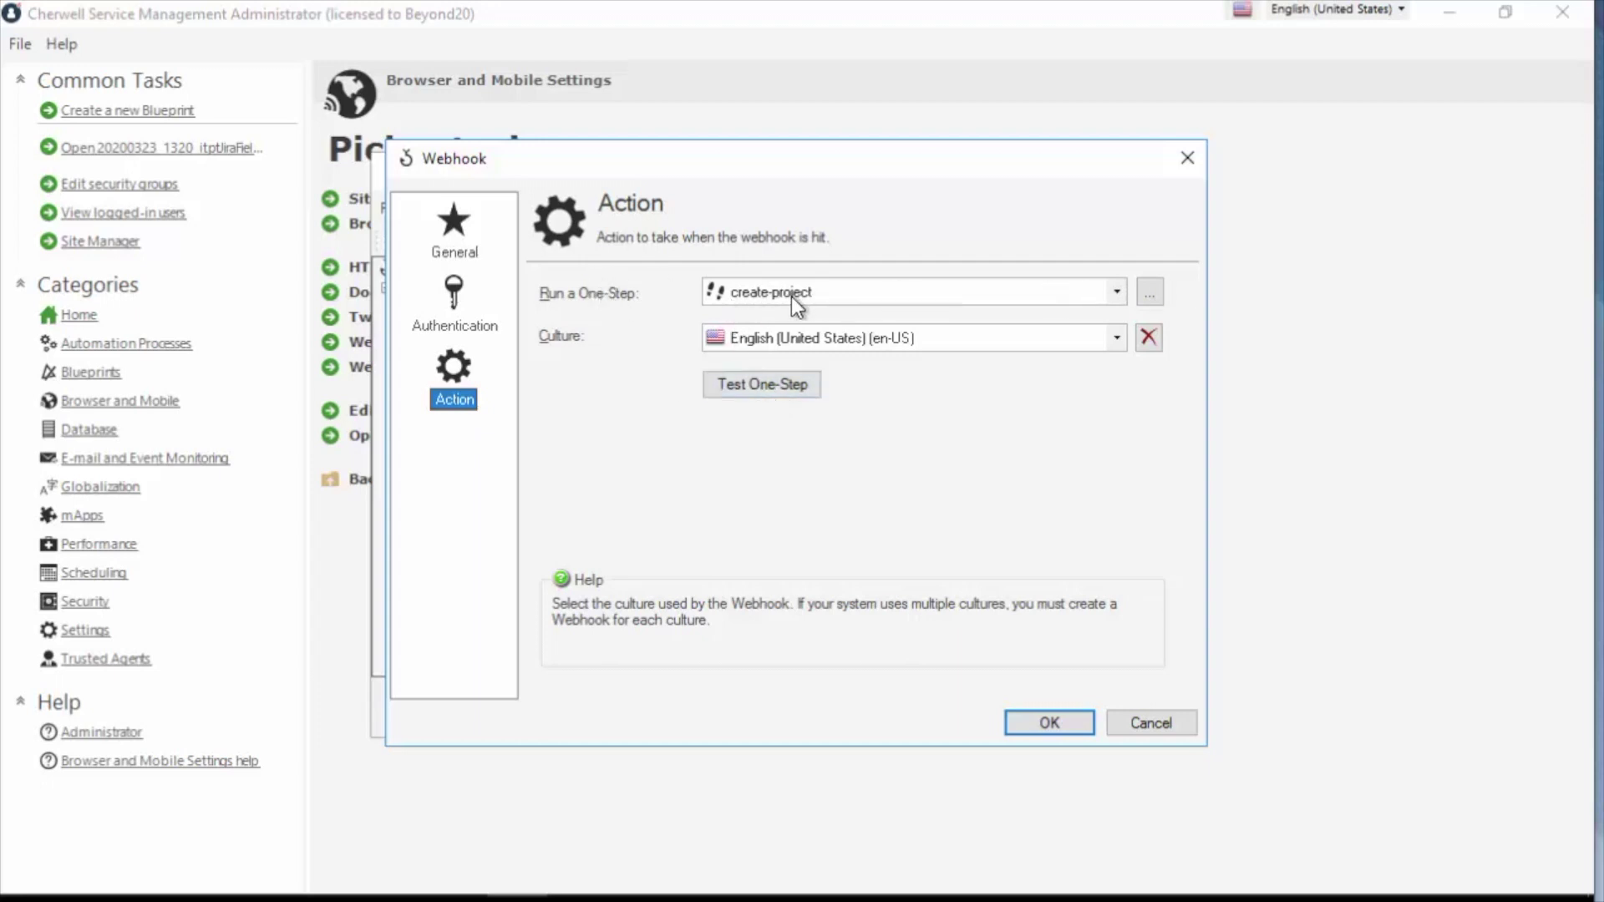
Browse to Global > webhooks > jira and edit the create-project One-Step.
left_click(1151, 293)
double_click(510, 249)
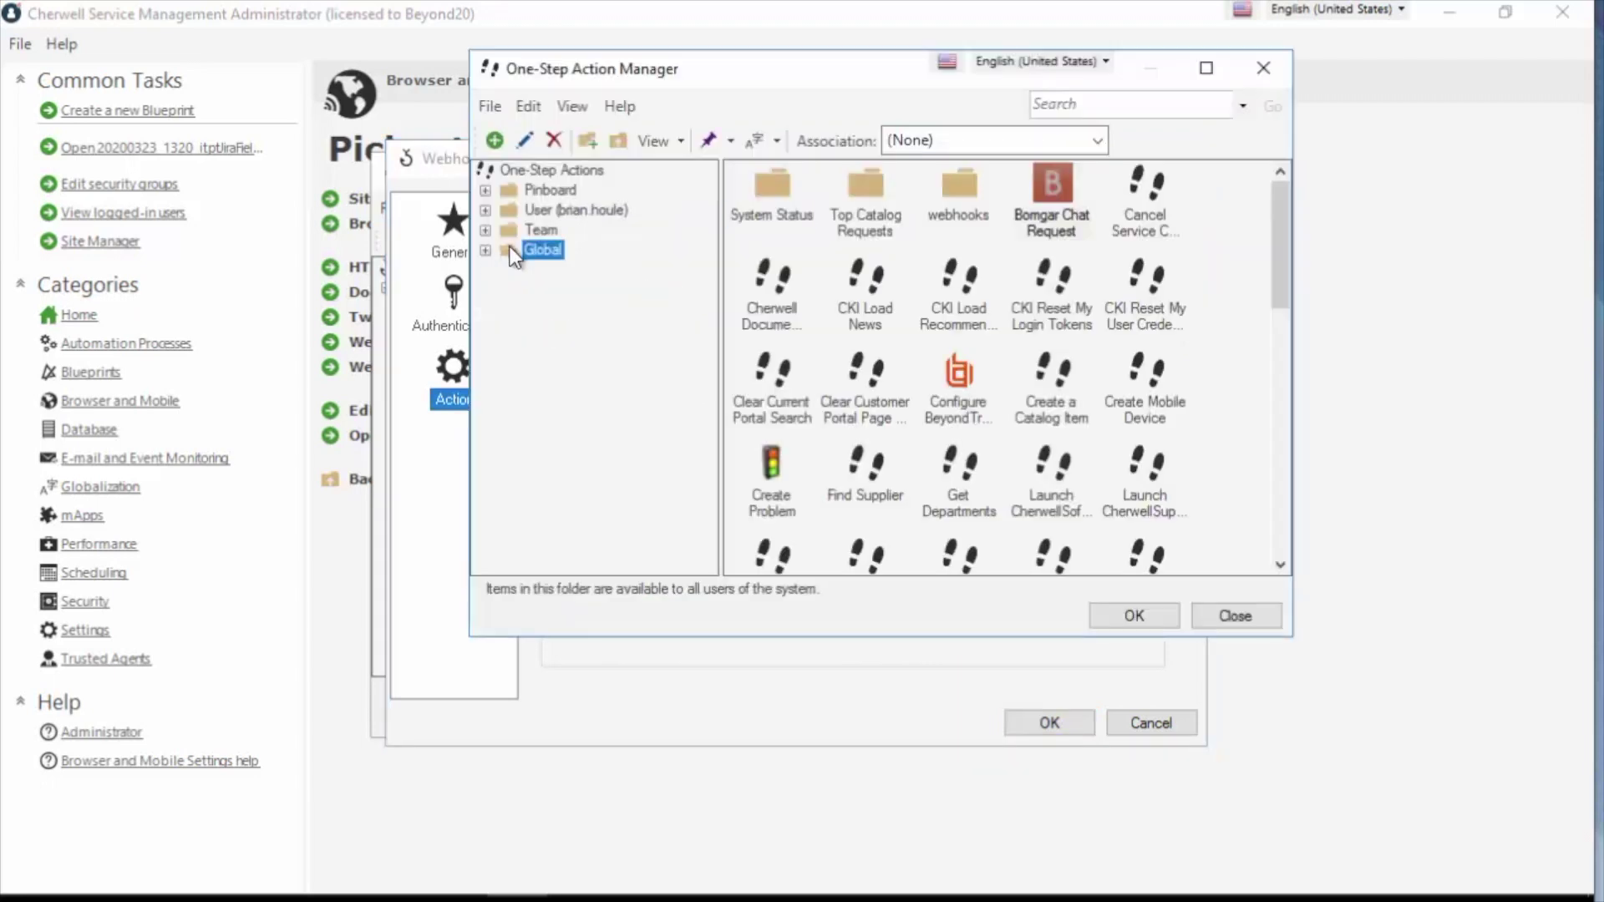
left_click(485, 251)
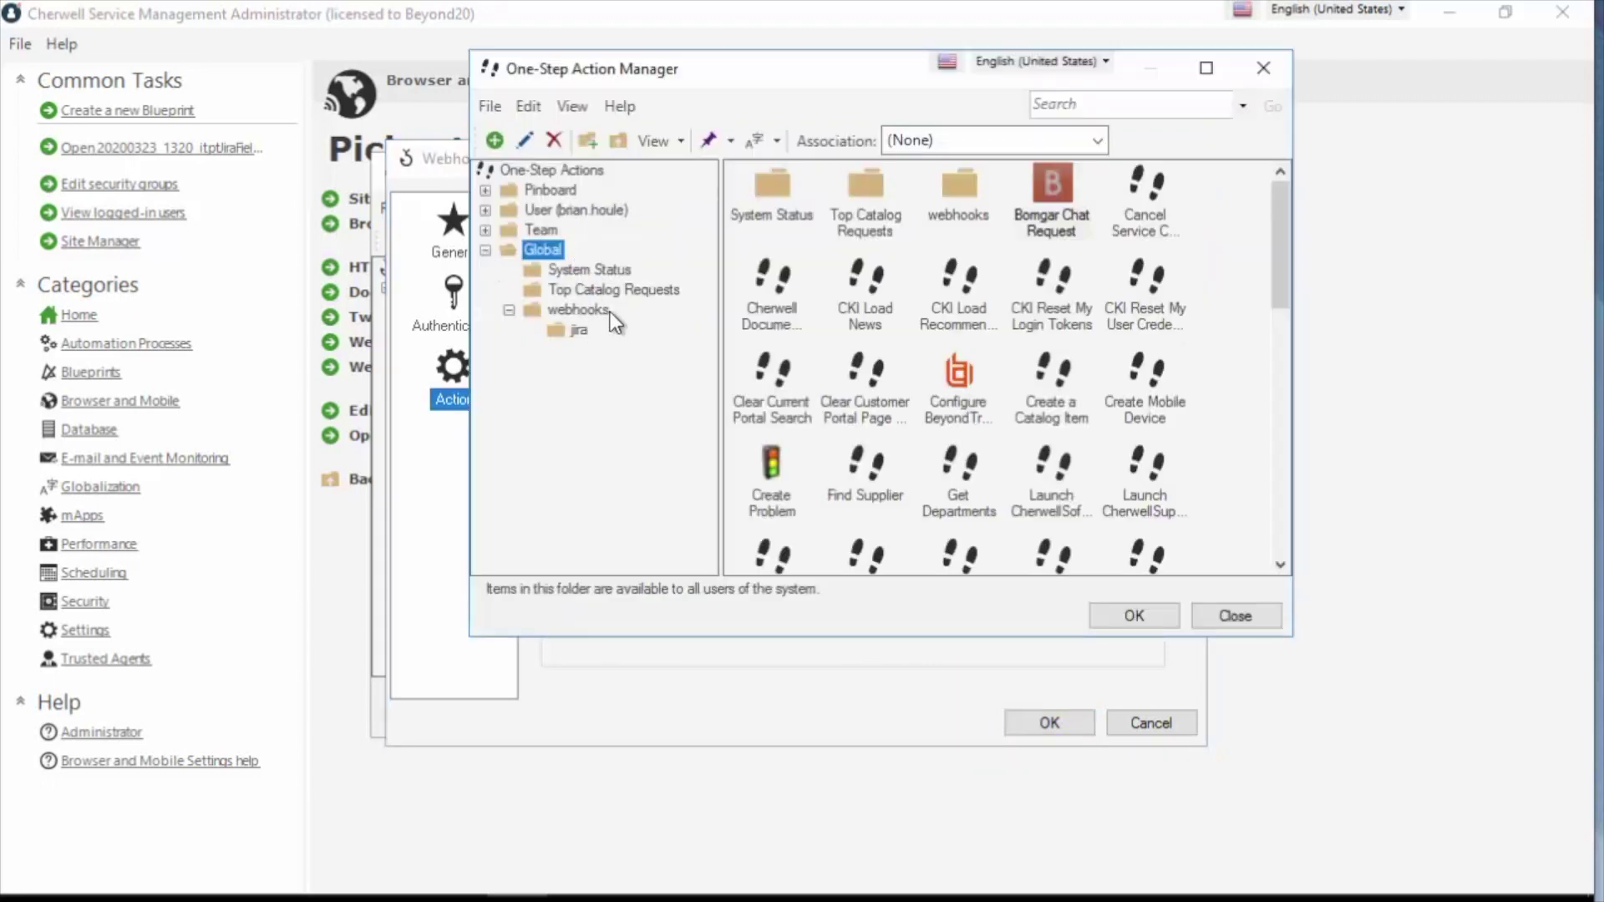
left_click(580, 330)
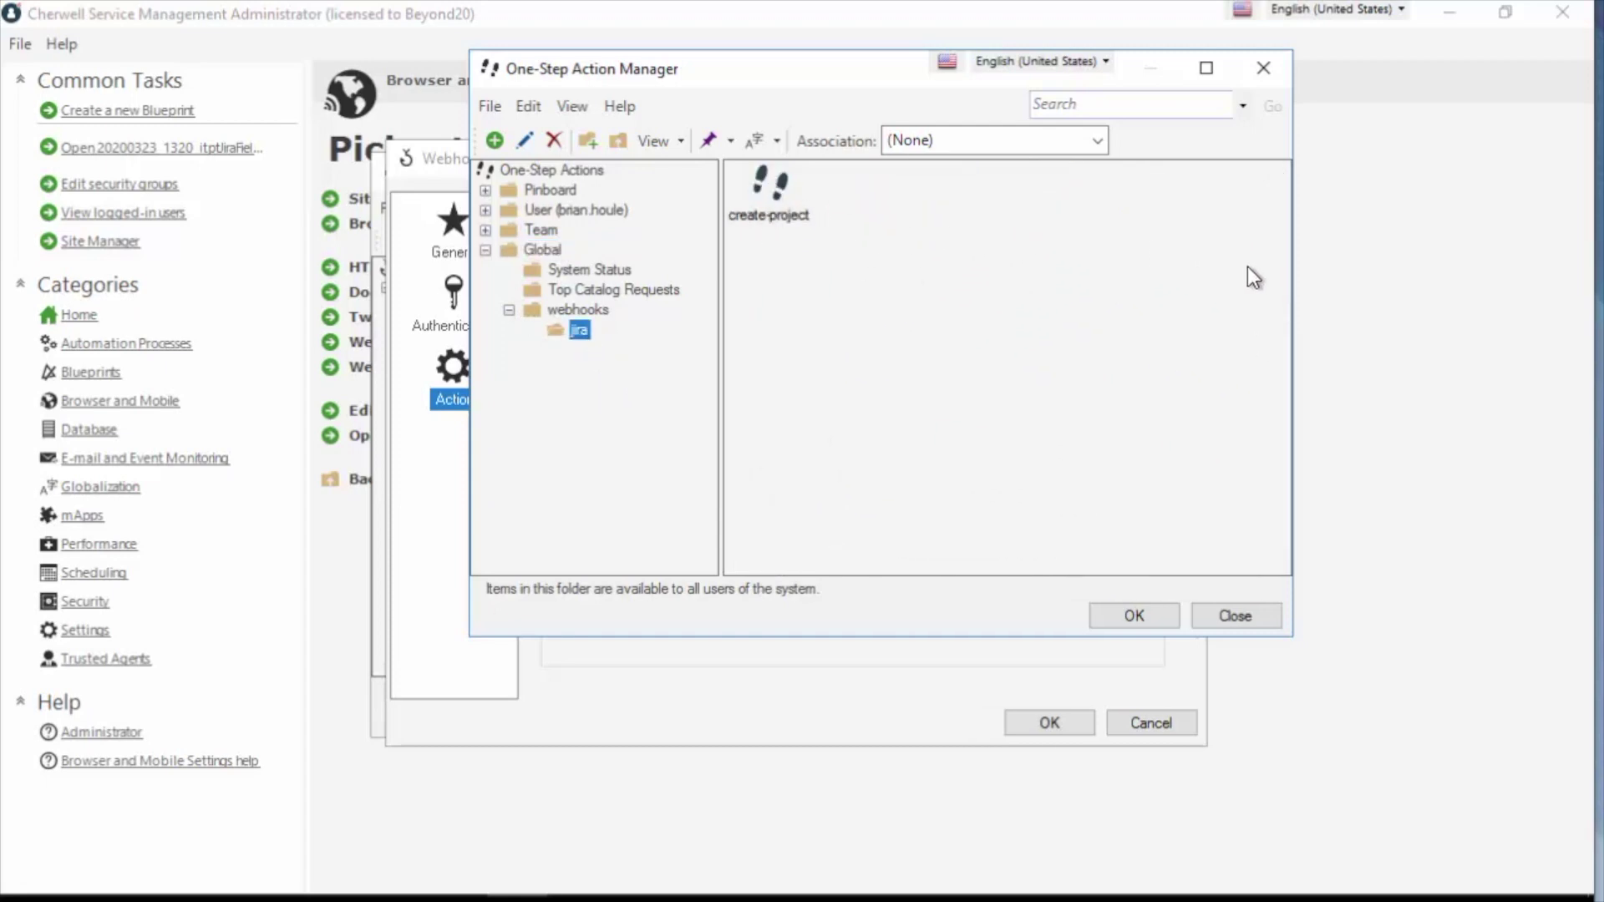
left_click(755, 220)
left_click(916, 193)
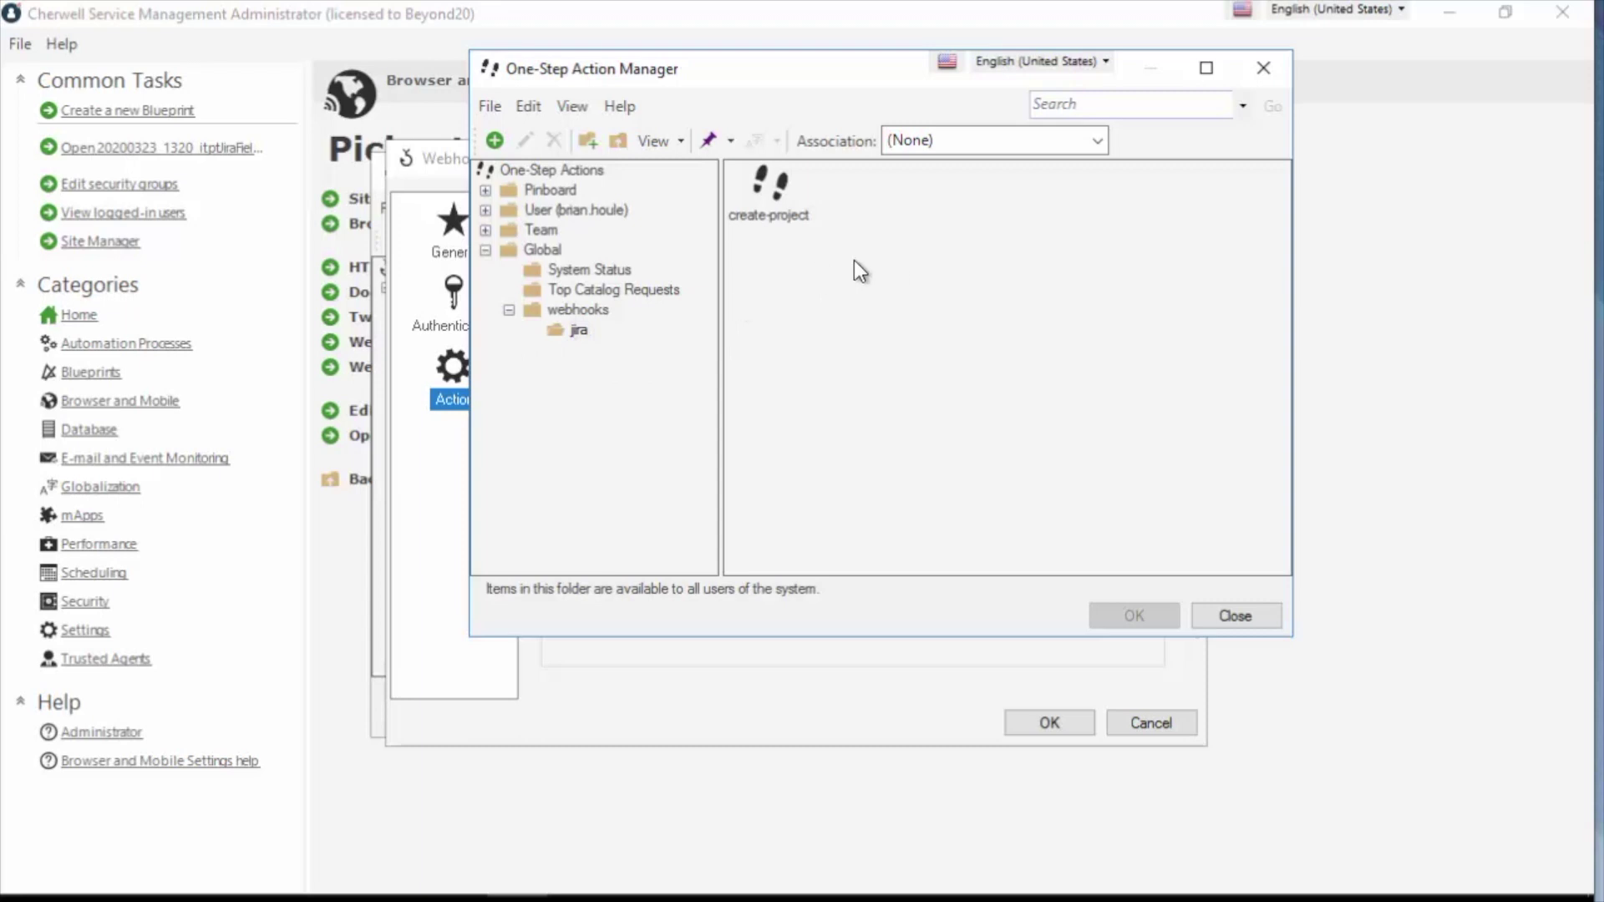
left_click(788, 211)
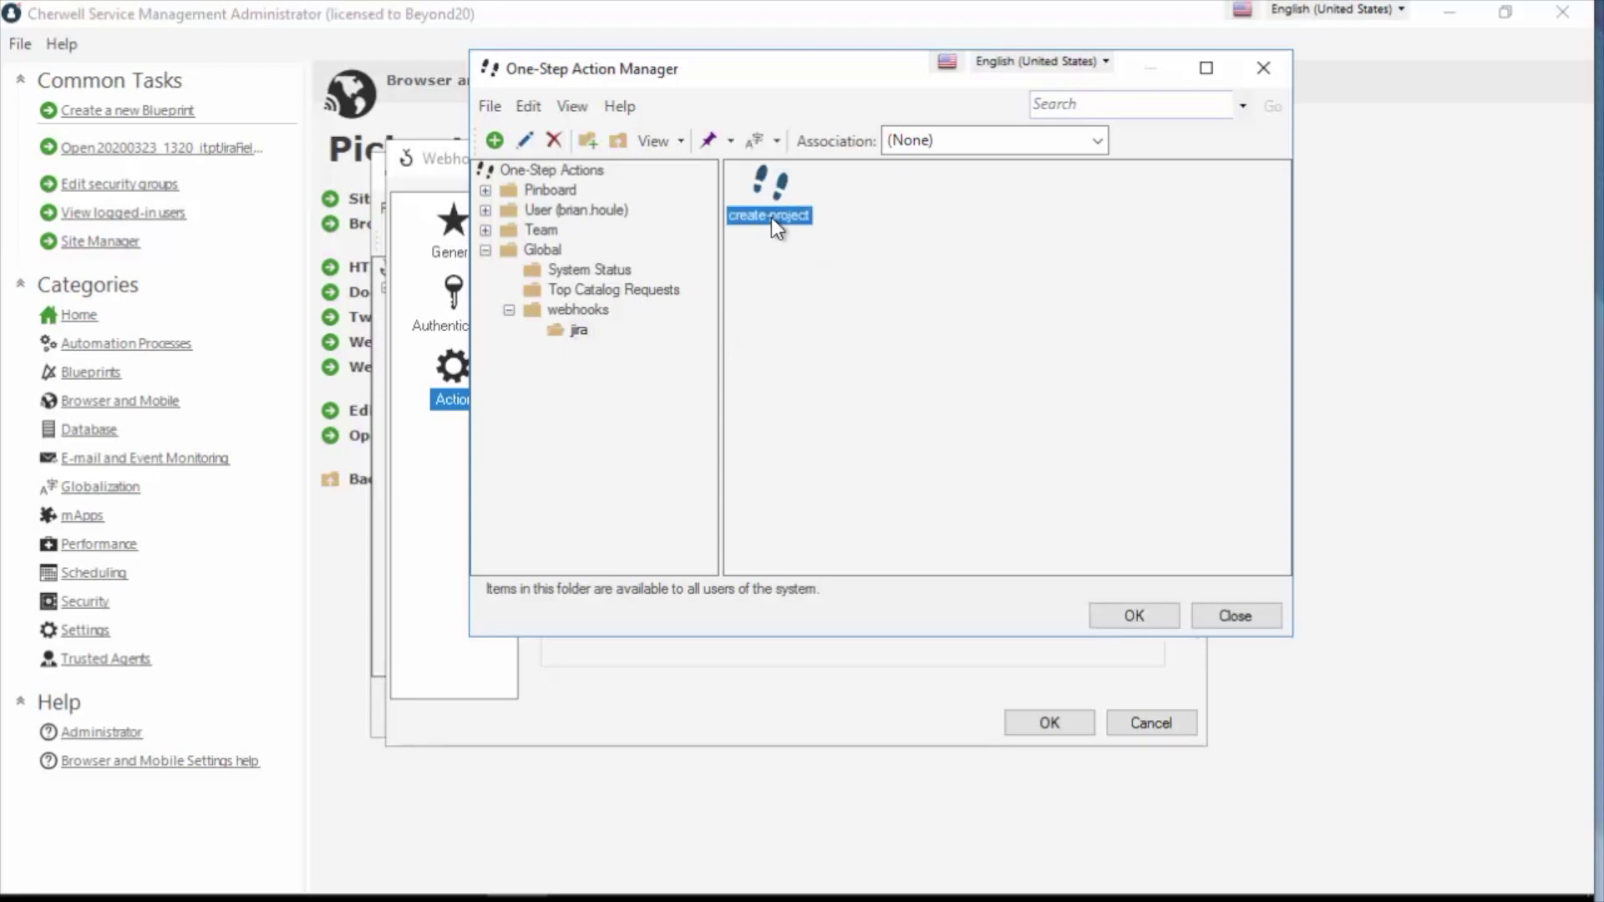
right_click(764, 214)
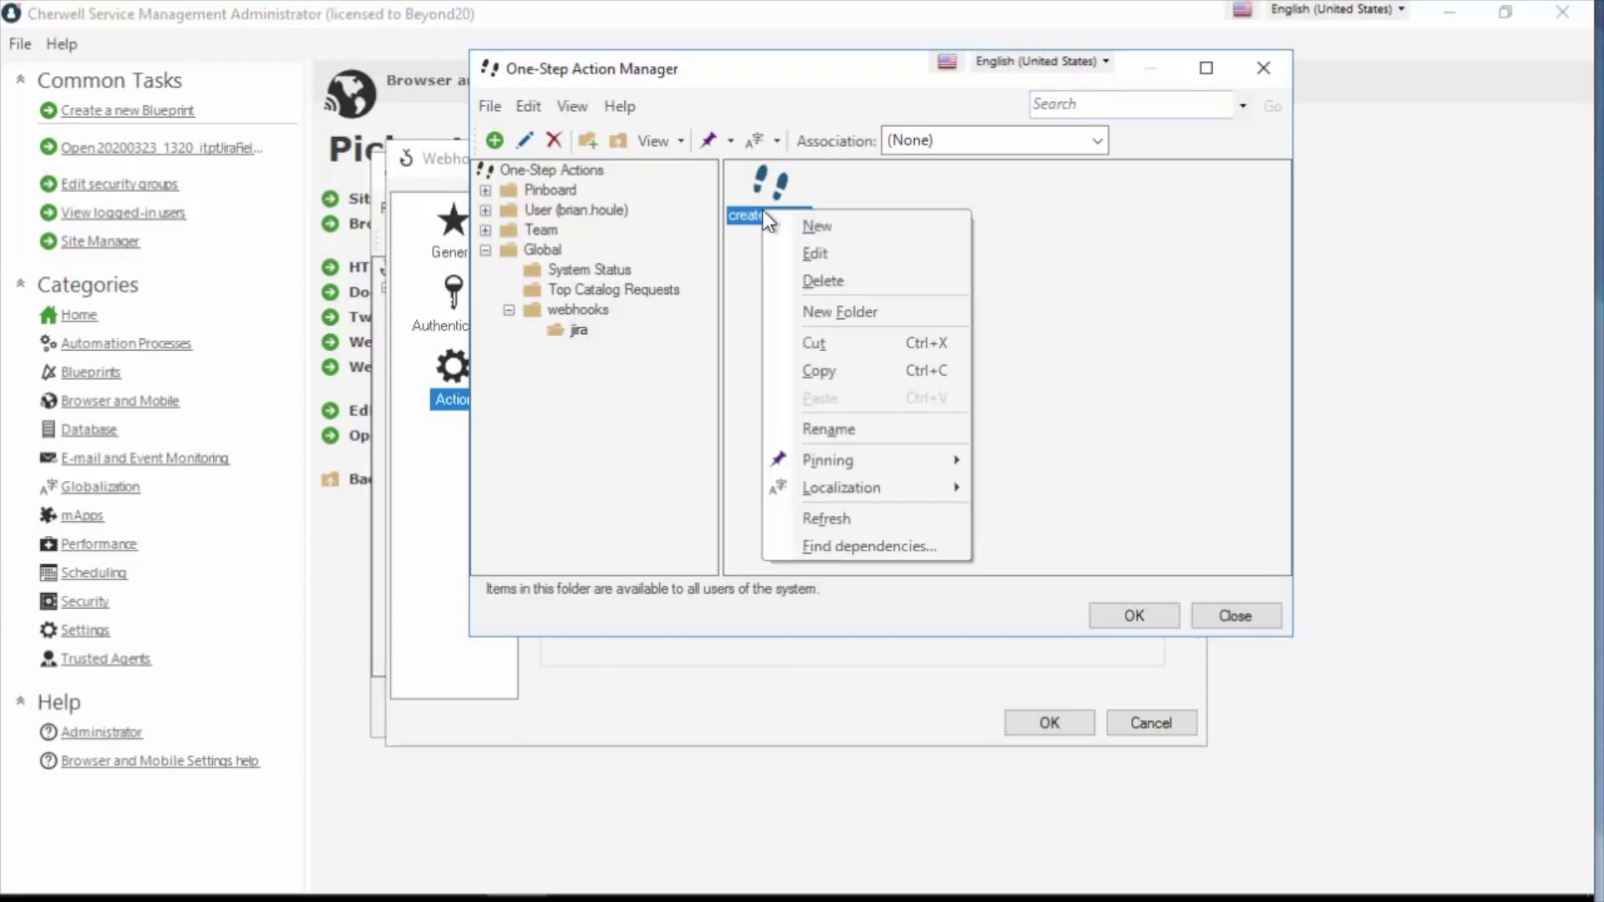
left_click(846, 250)
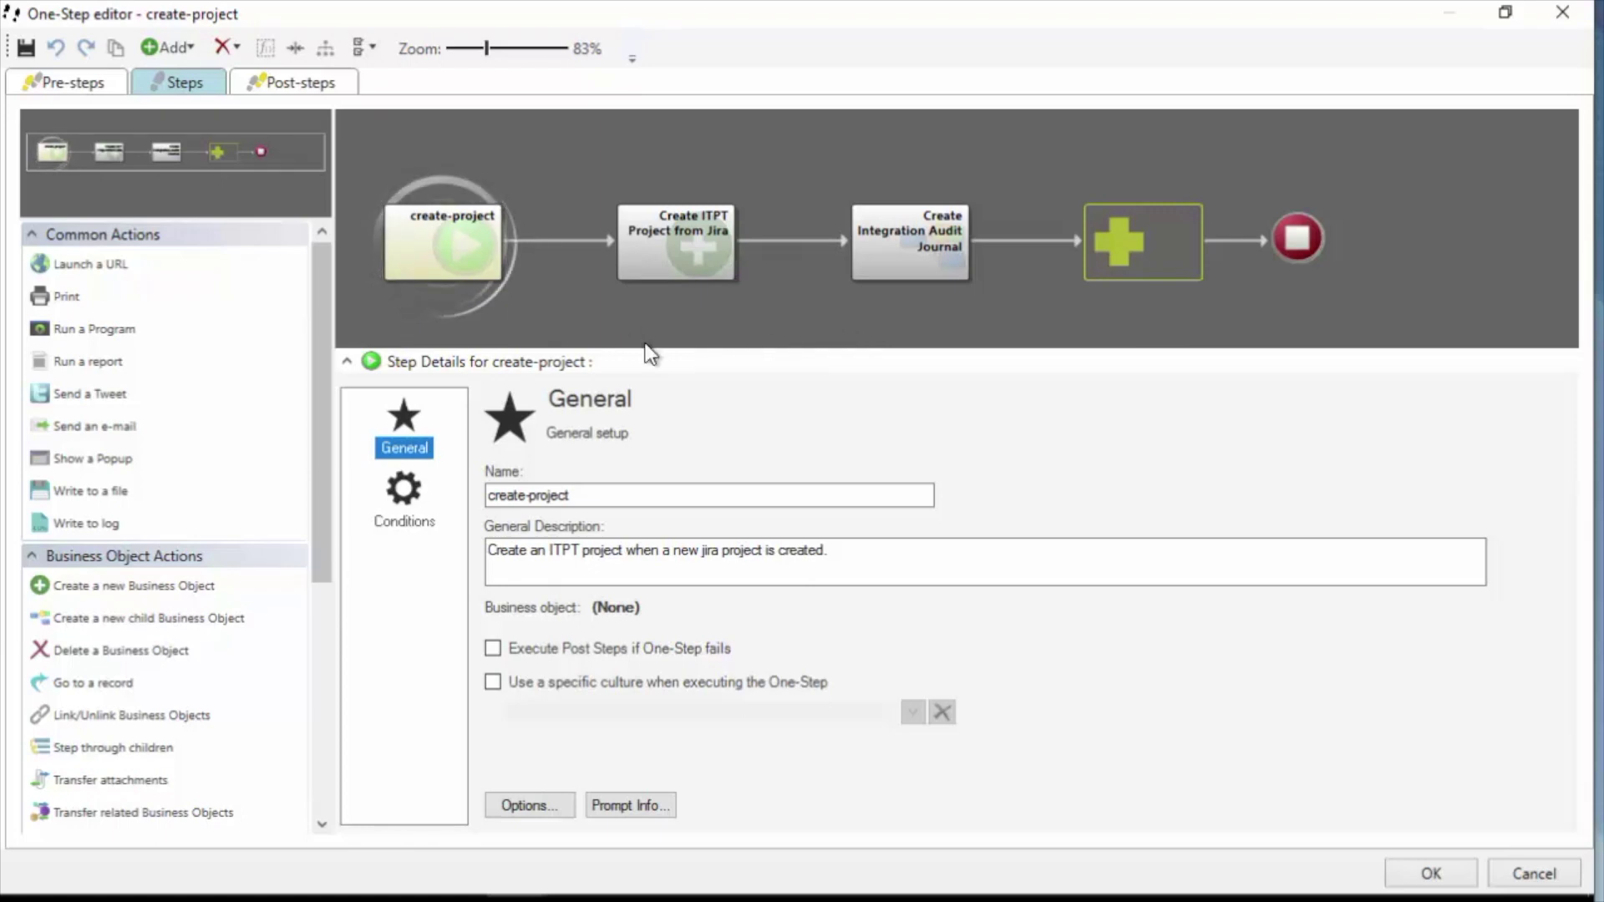
Select the Create ITPT Project from Jira step and view its field mappings.
left_click(681, 254)
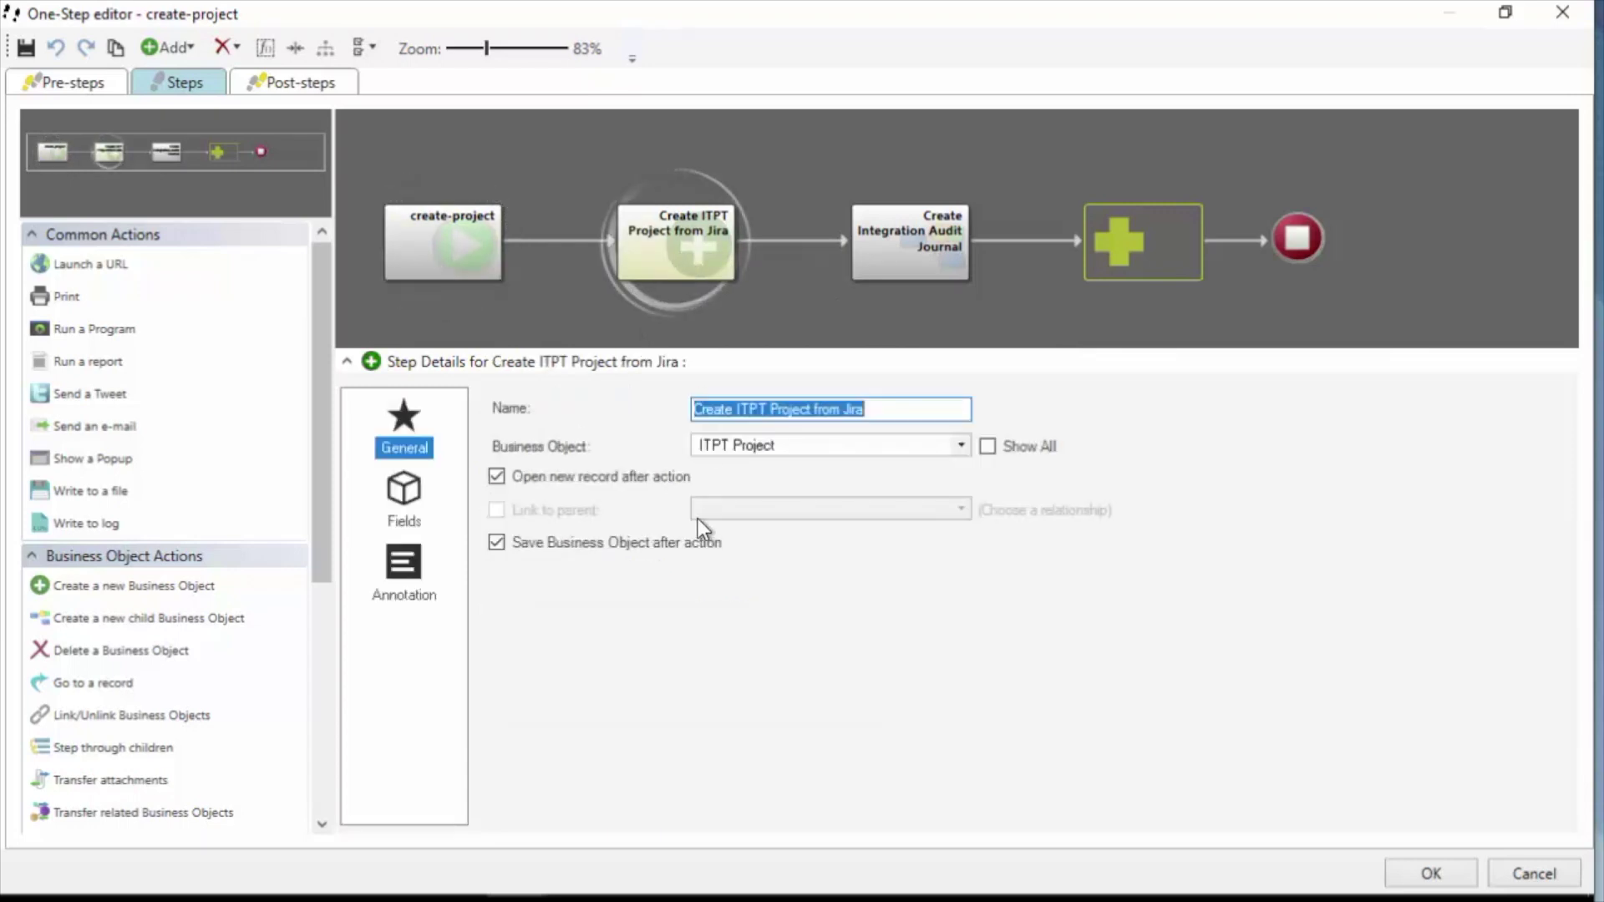
left_click(405, 503)
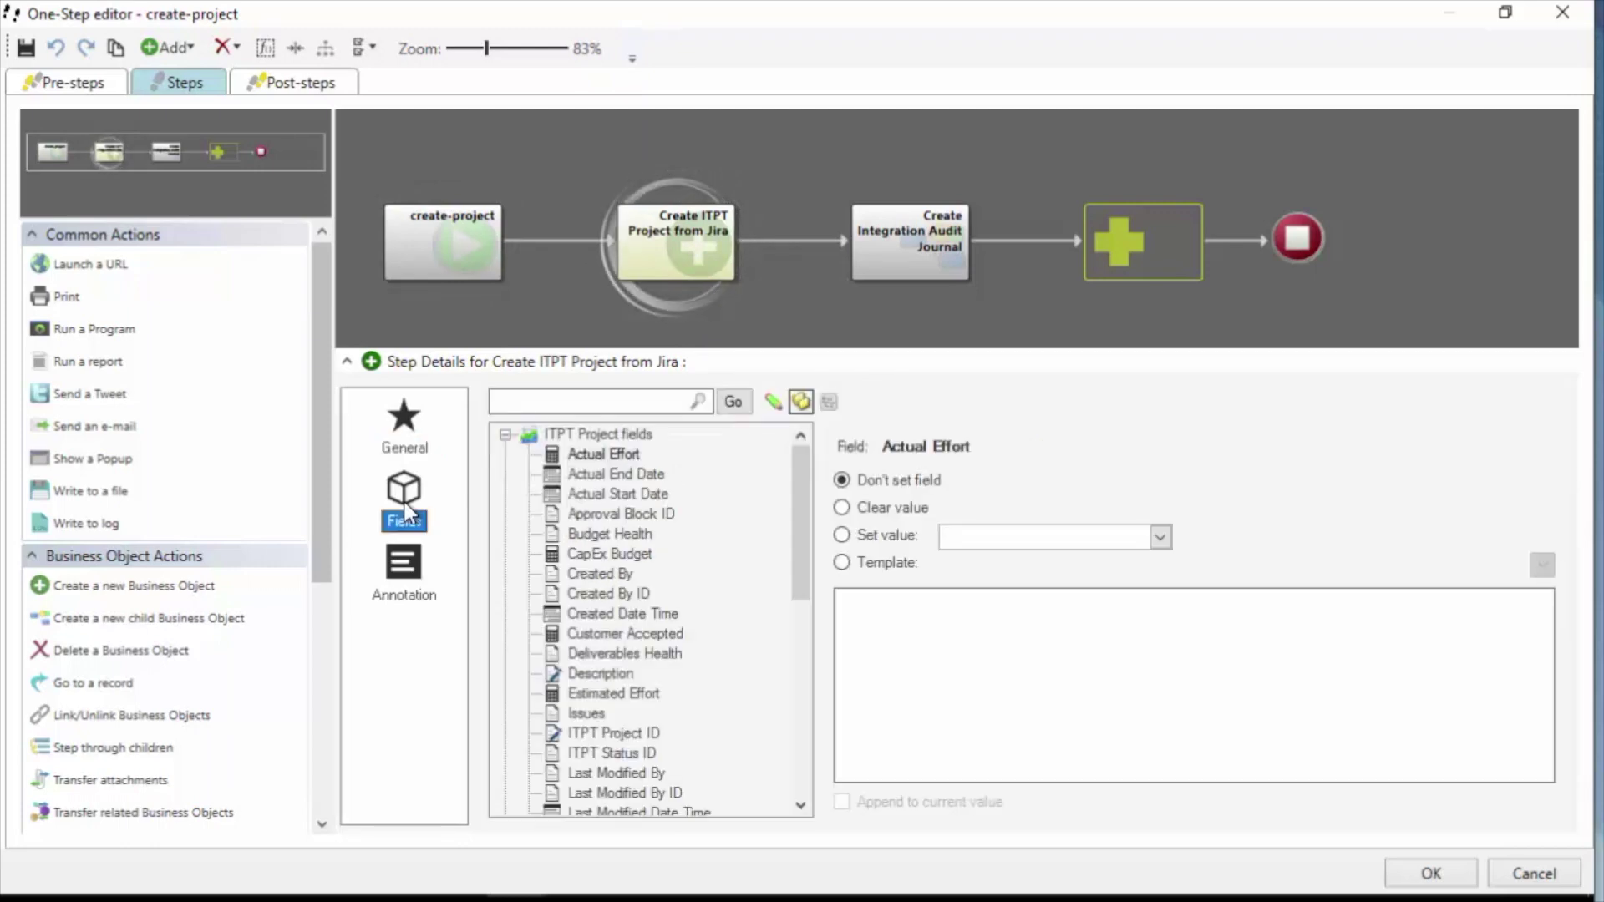
Set the ITPT Project ID field's template to the webhook content Body.
left_click(773, 402)
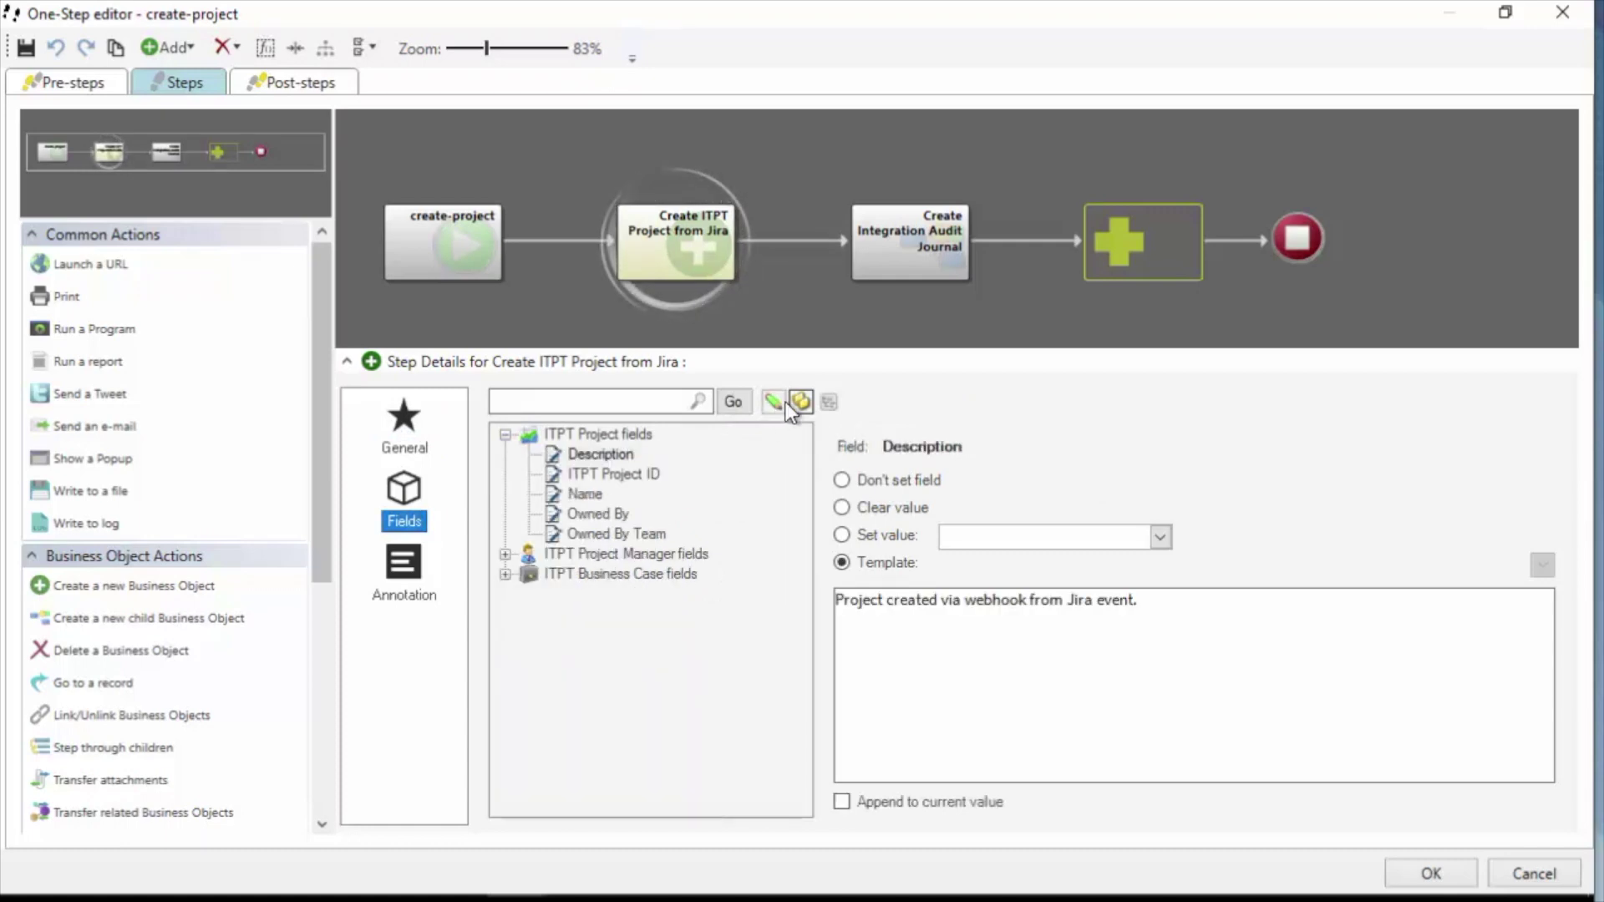
left_click(625, 454)
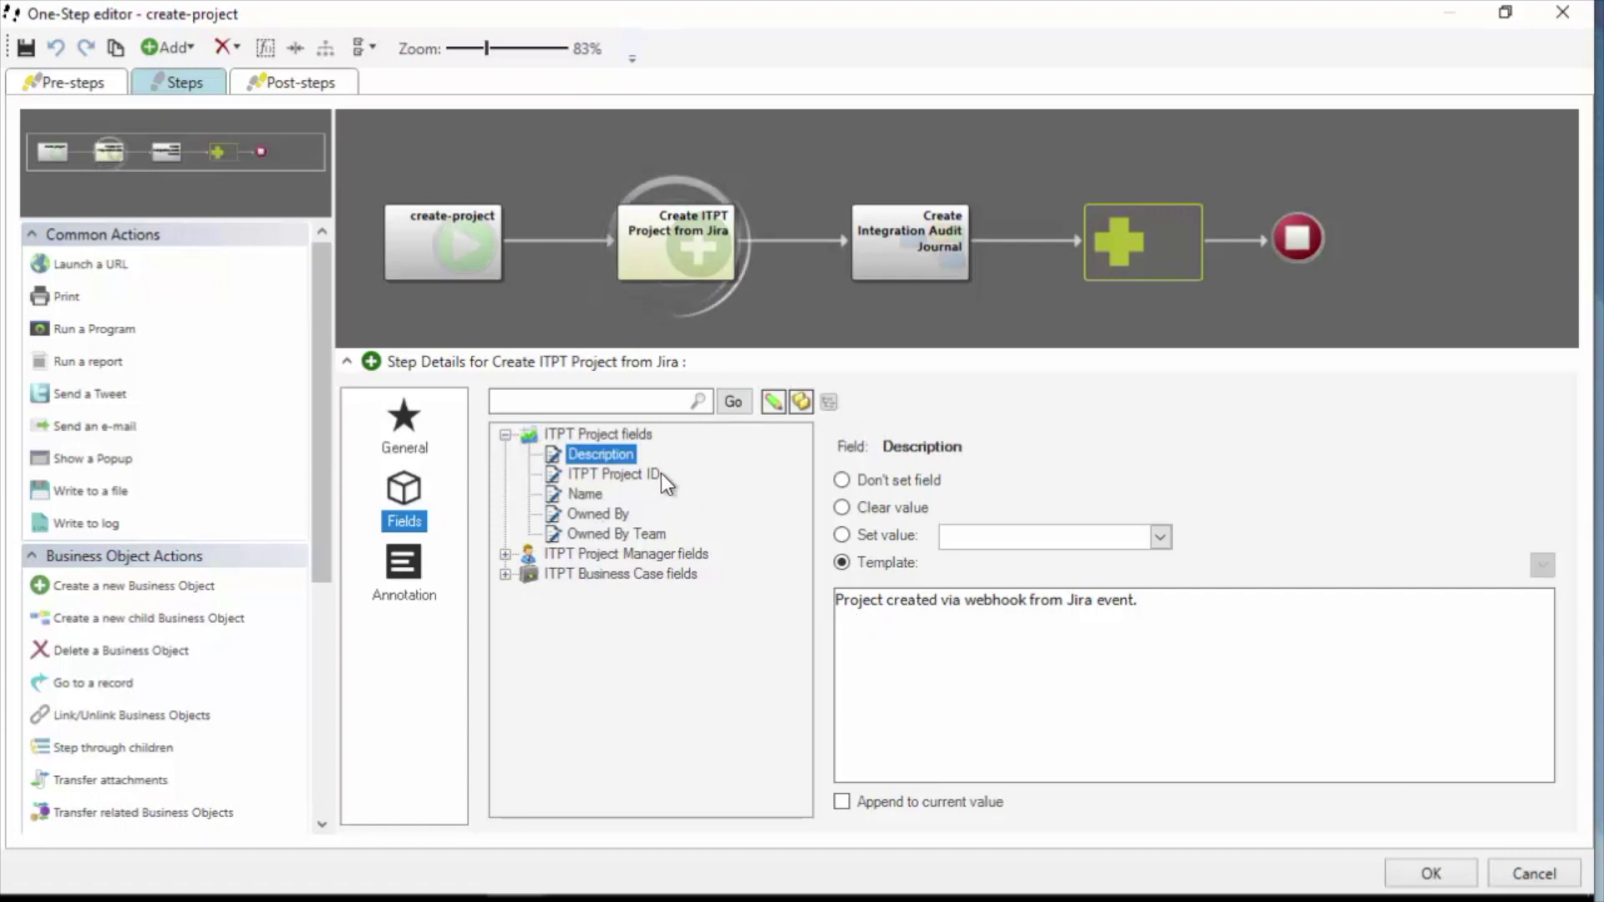
left_click(596, 475)
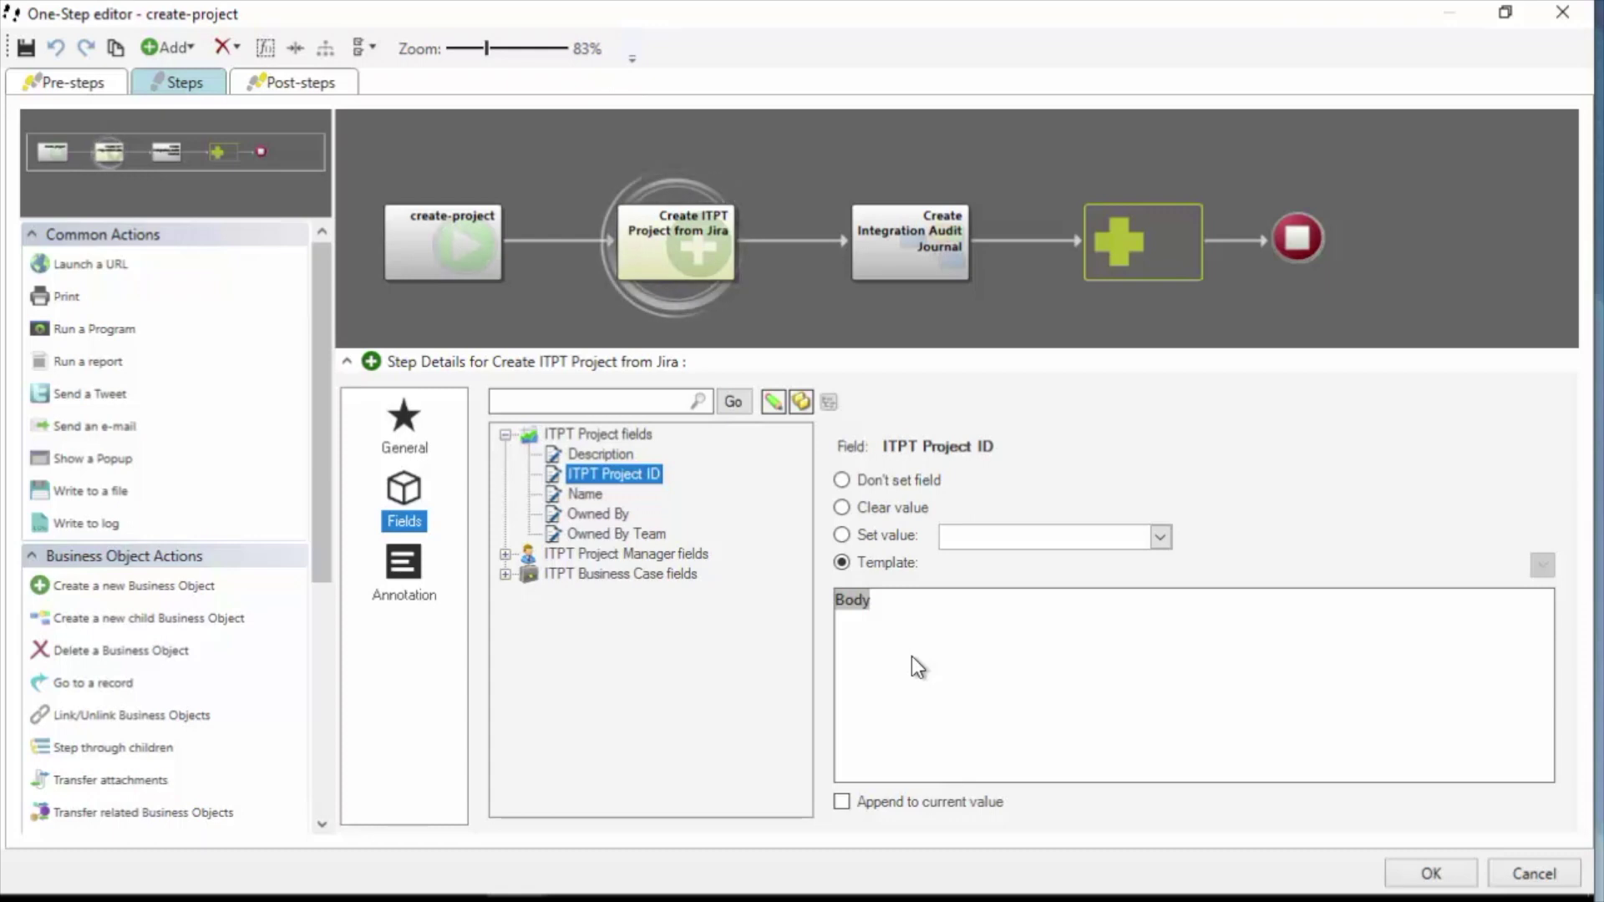
left_click(893, 608)
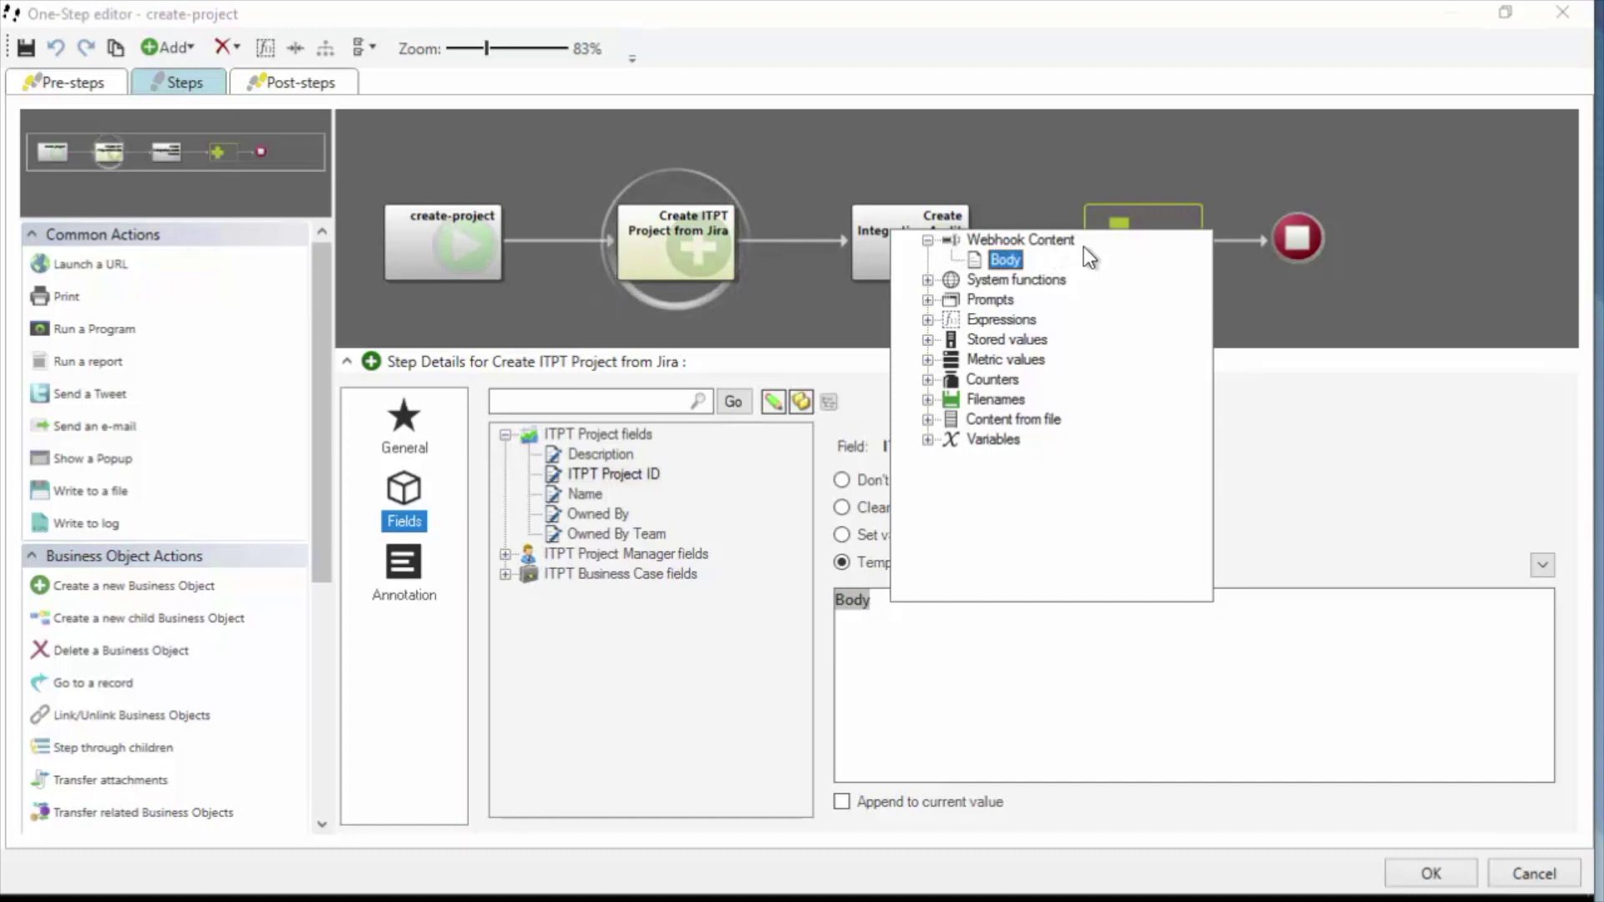
left_click(1006, 264)
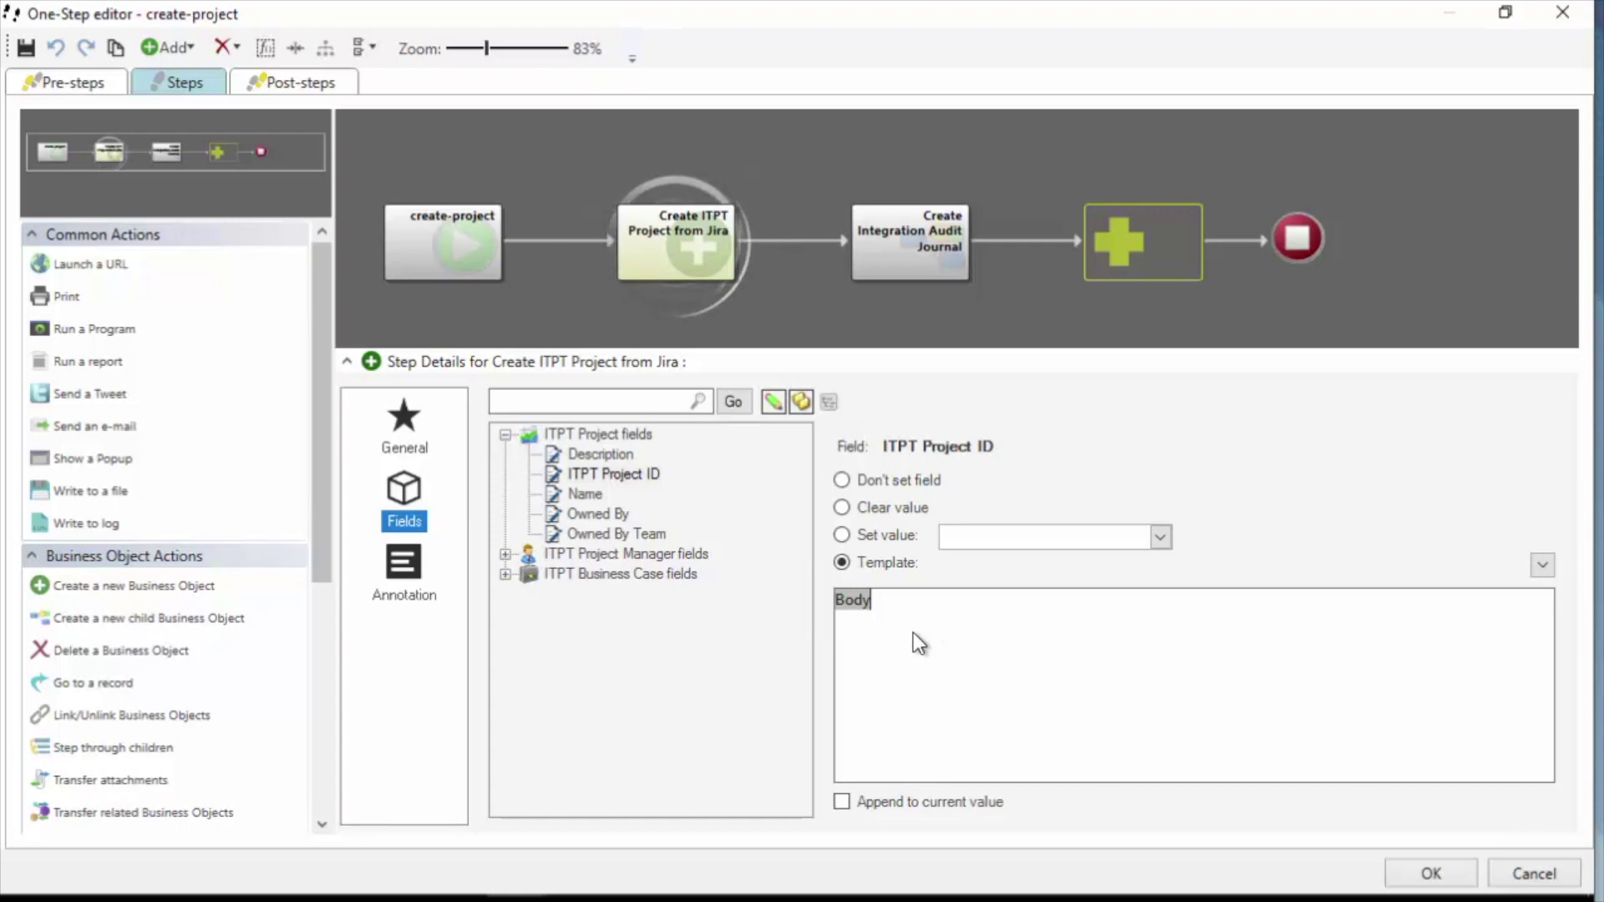
right_click(865, 616)
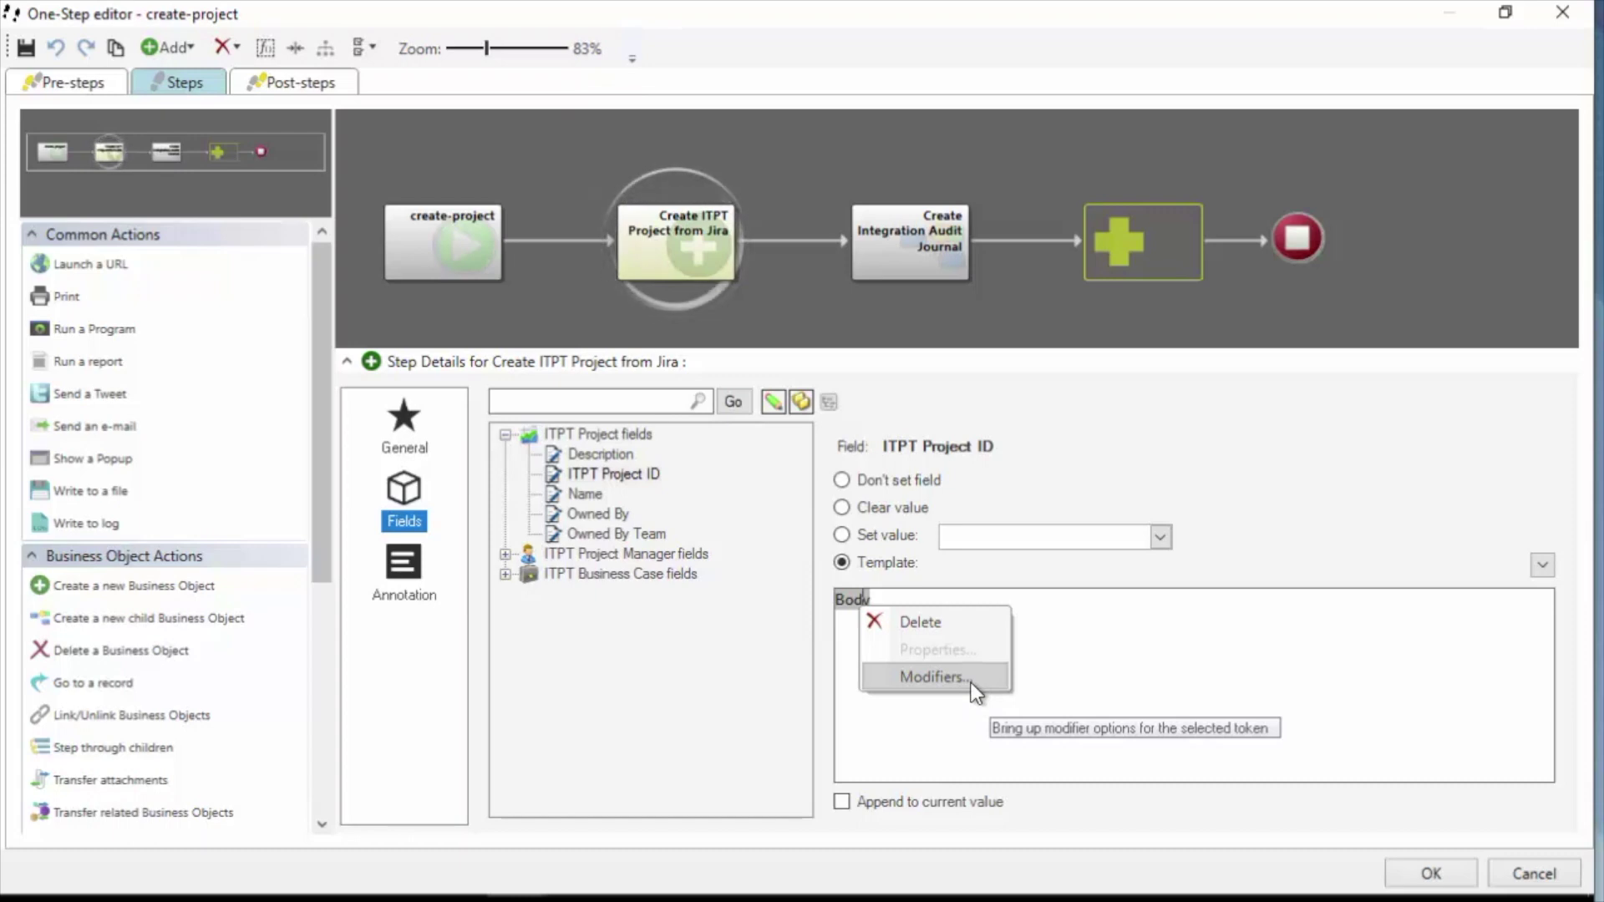
left_click(971, 683)
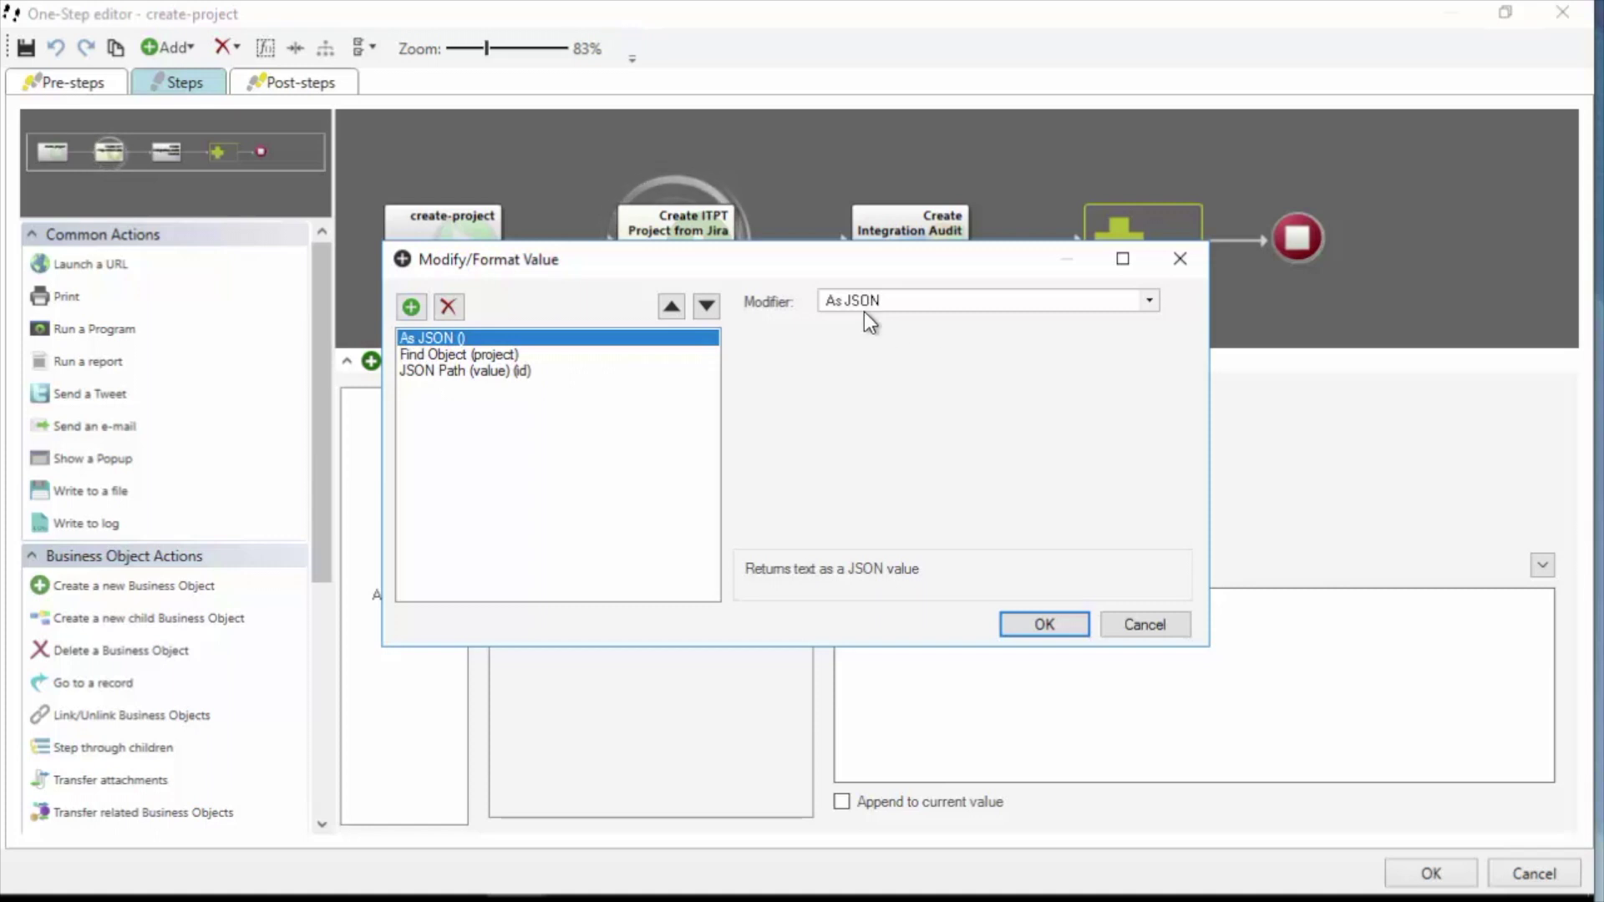
left_click(473, 354)
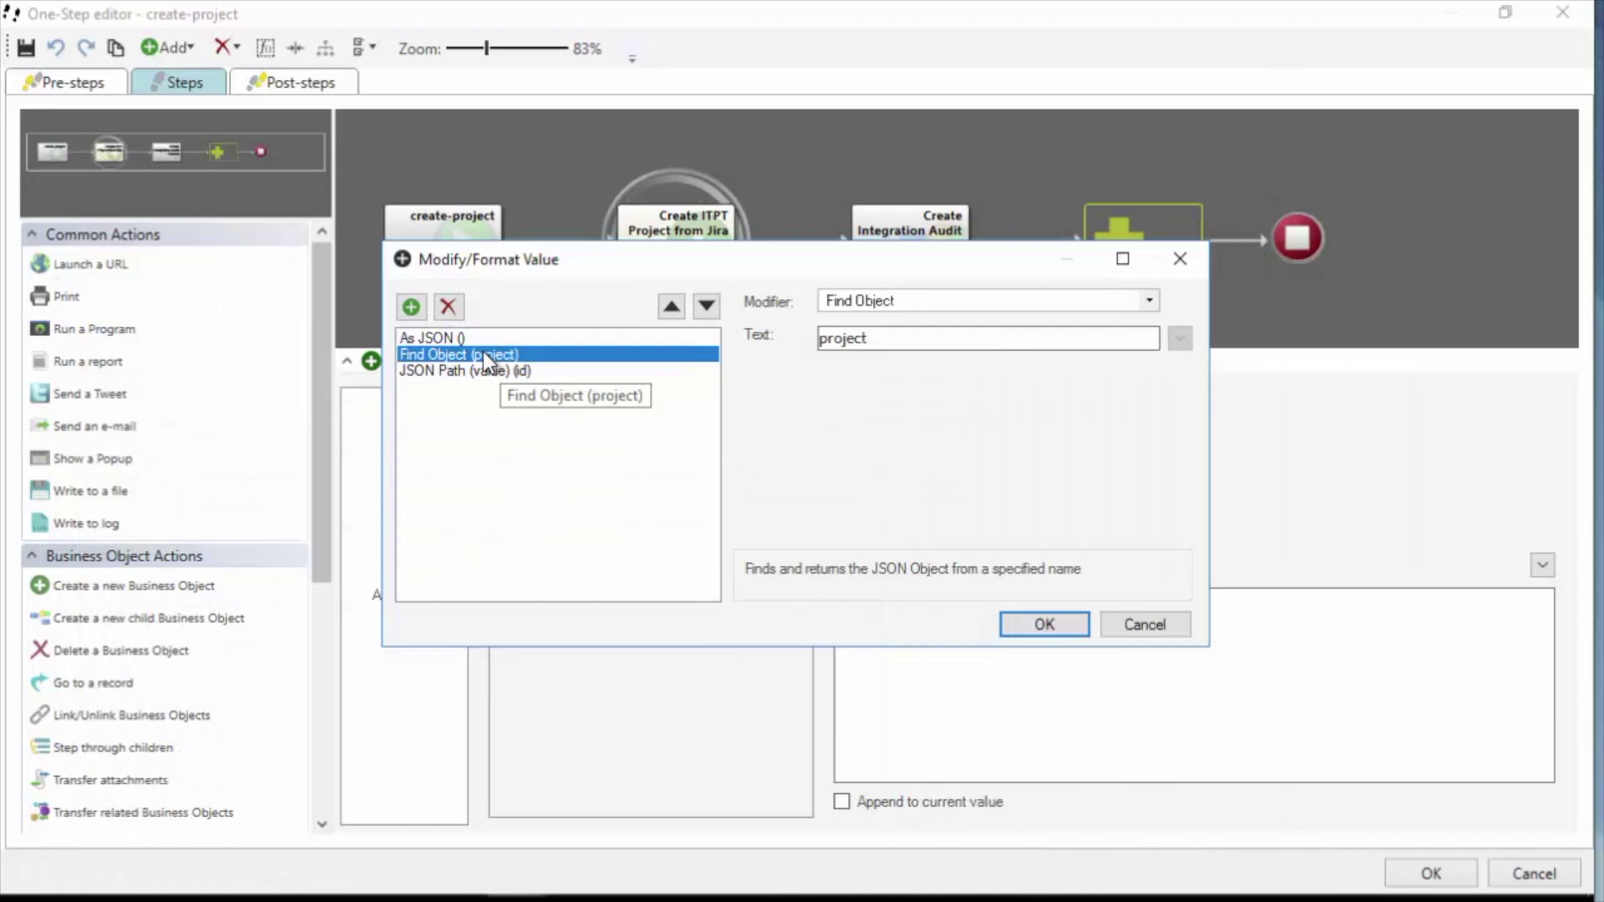
mouse_move(669, 853)
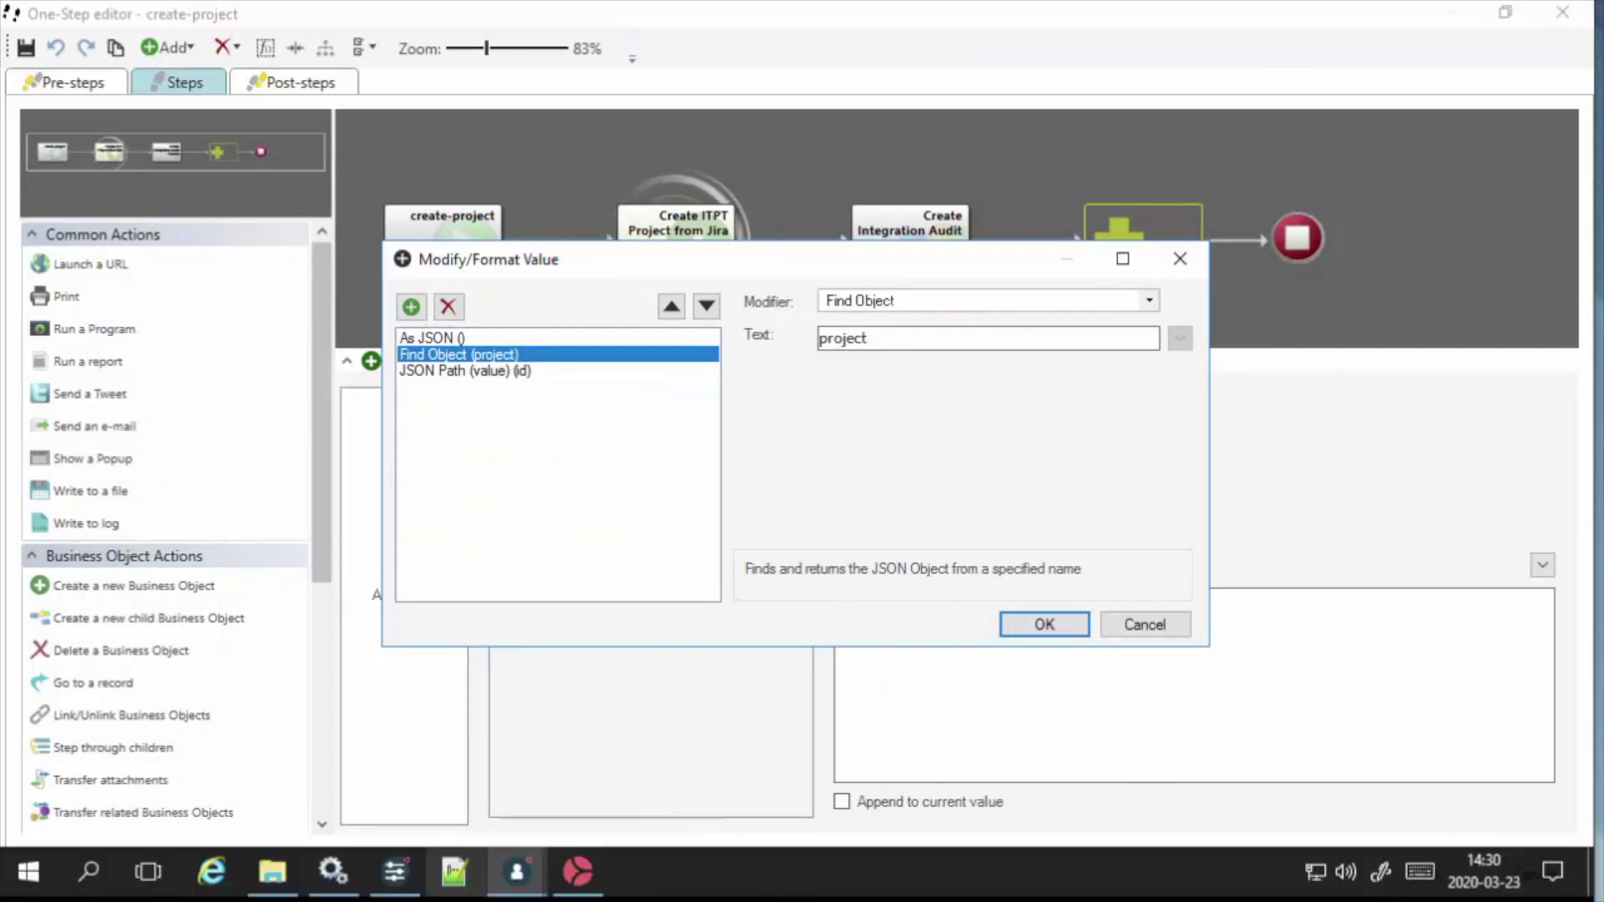
left_click(454, 871)
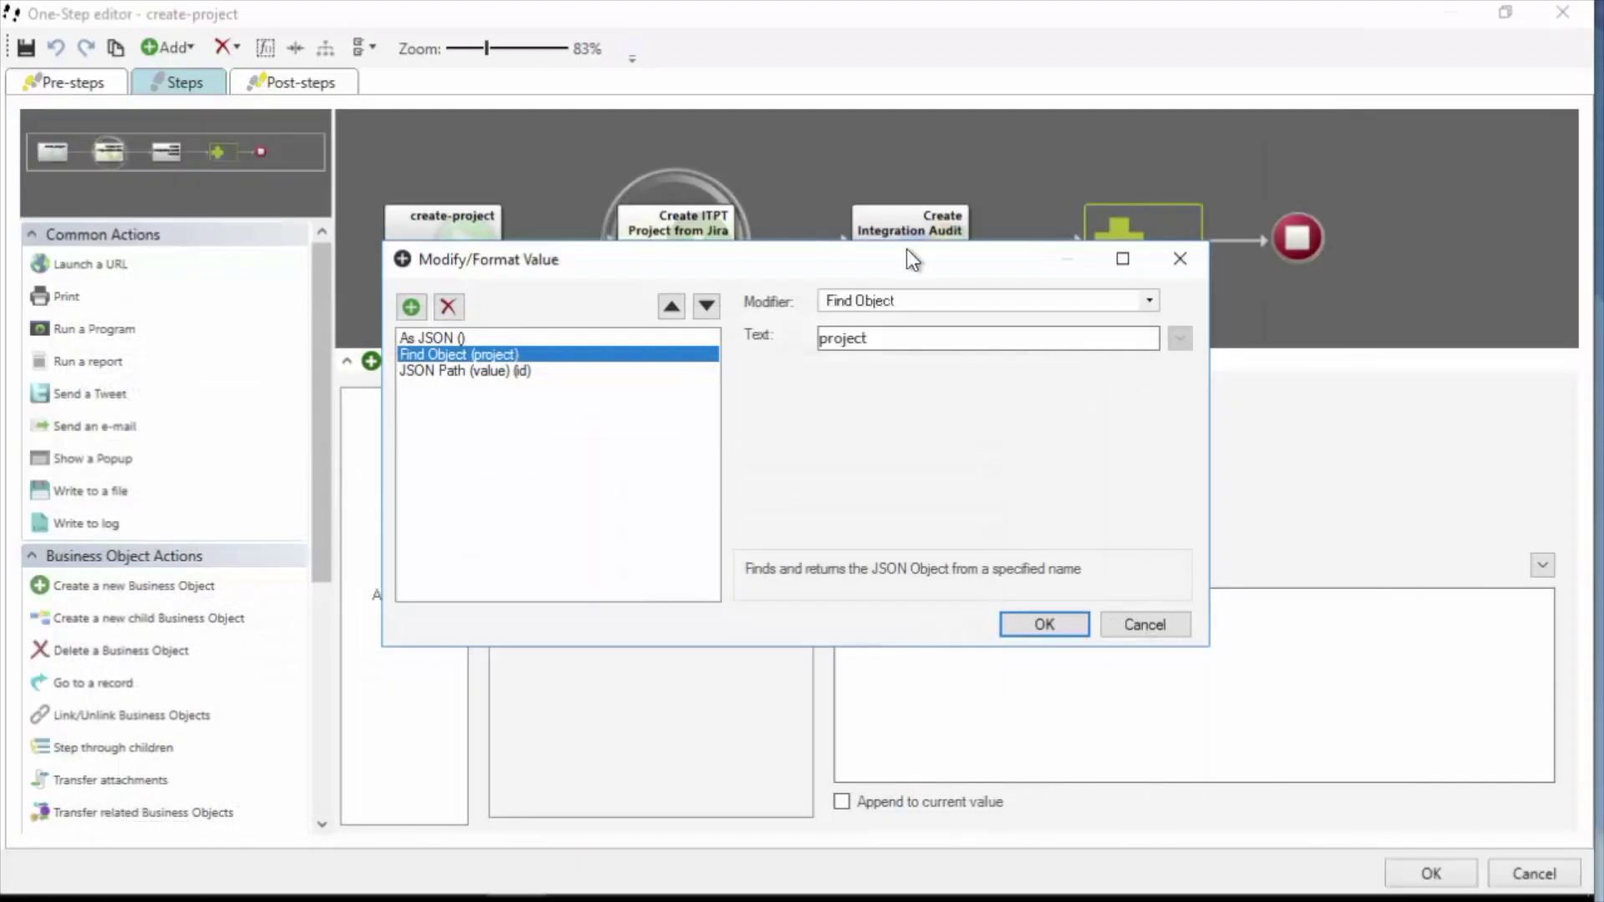
left_click(468, 371)
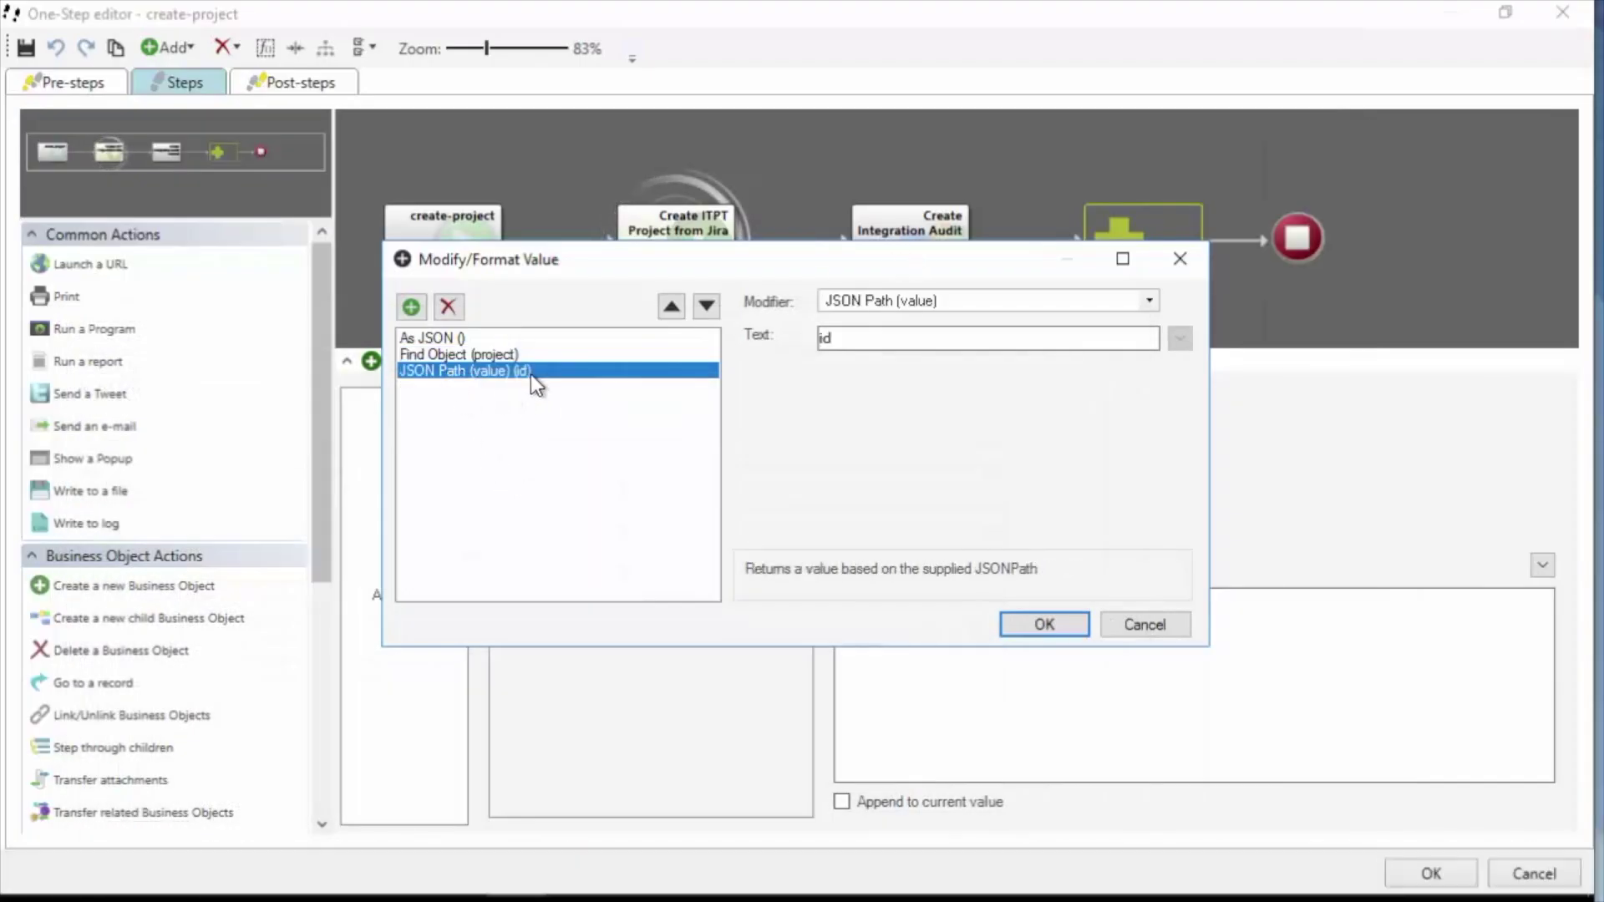
mouse_move(516, 871)
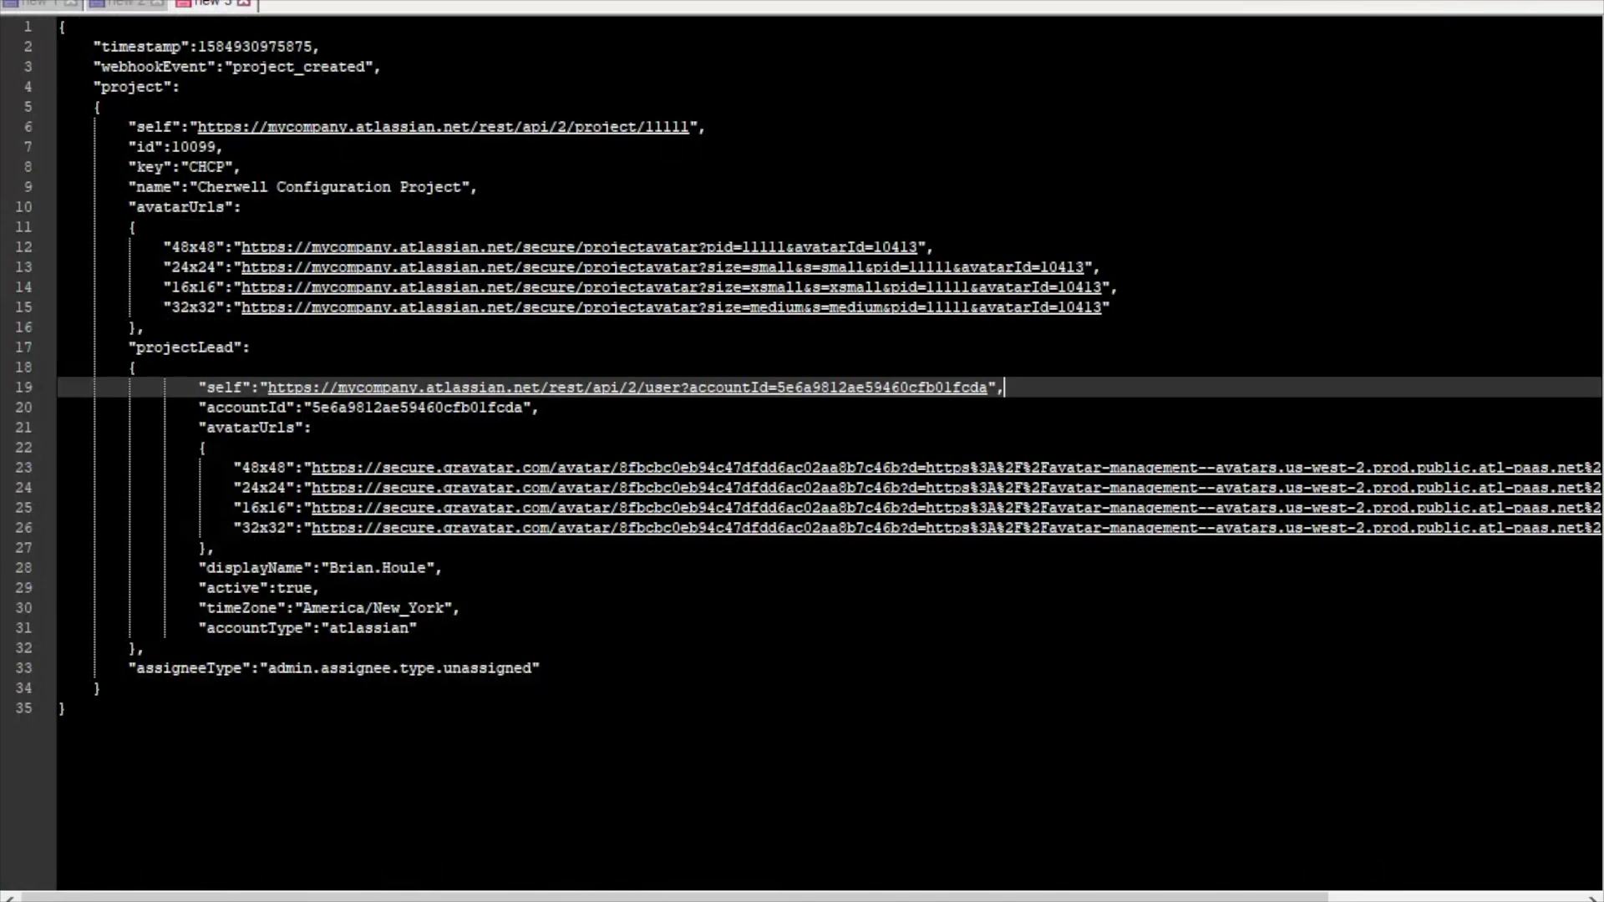
left_click_drag(222, 147, 154, 147)
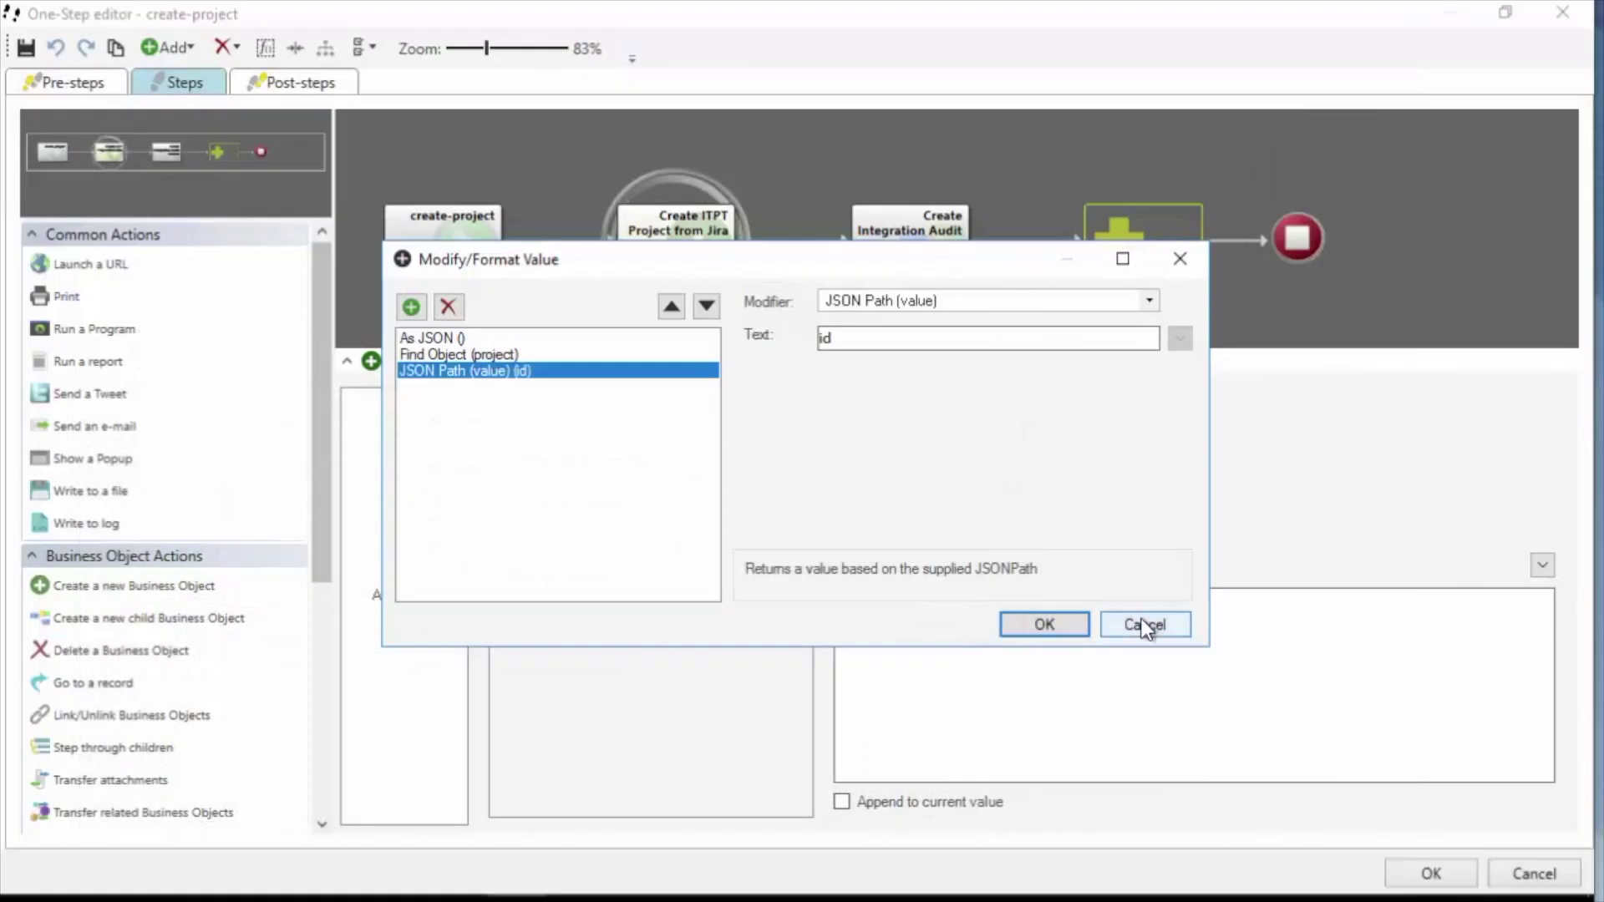
left_click(1043, 626)
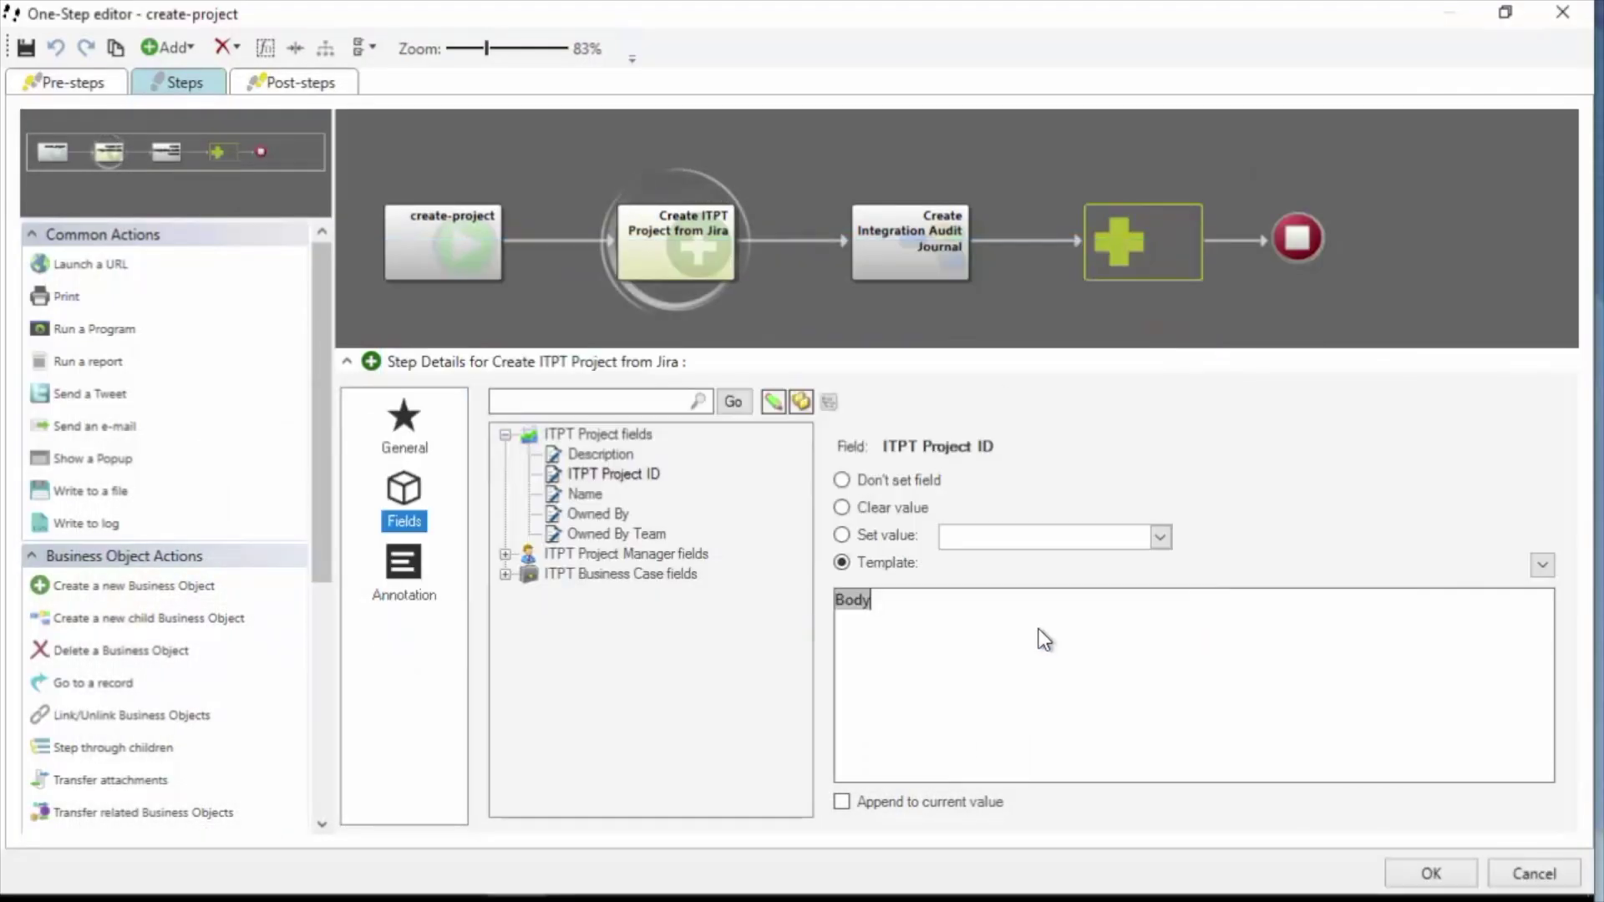
Inspect the Name template's first Body token modifier, JSON Path (value) (name).
left_click(585, 493)
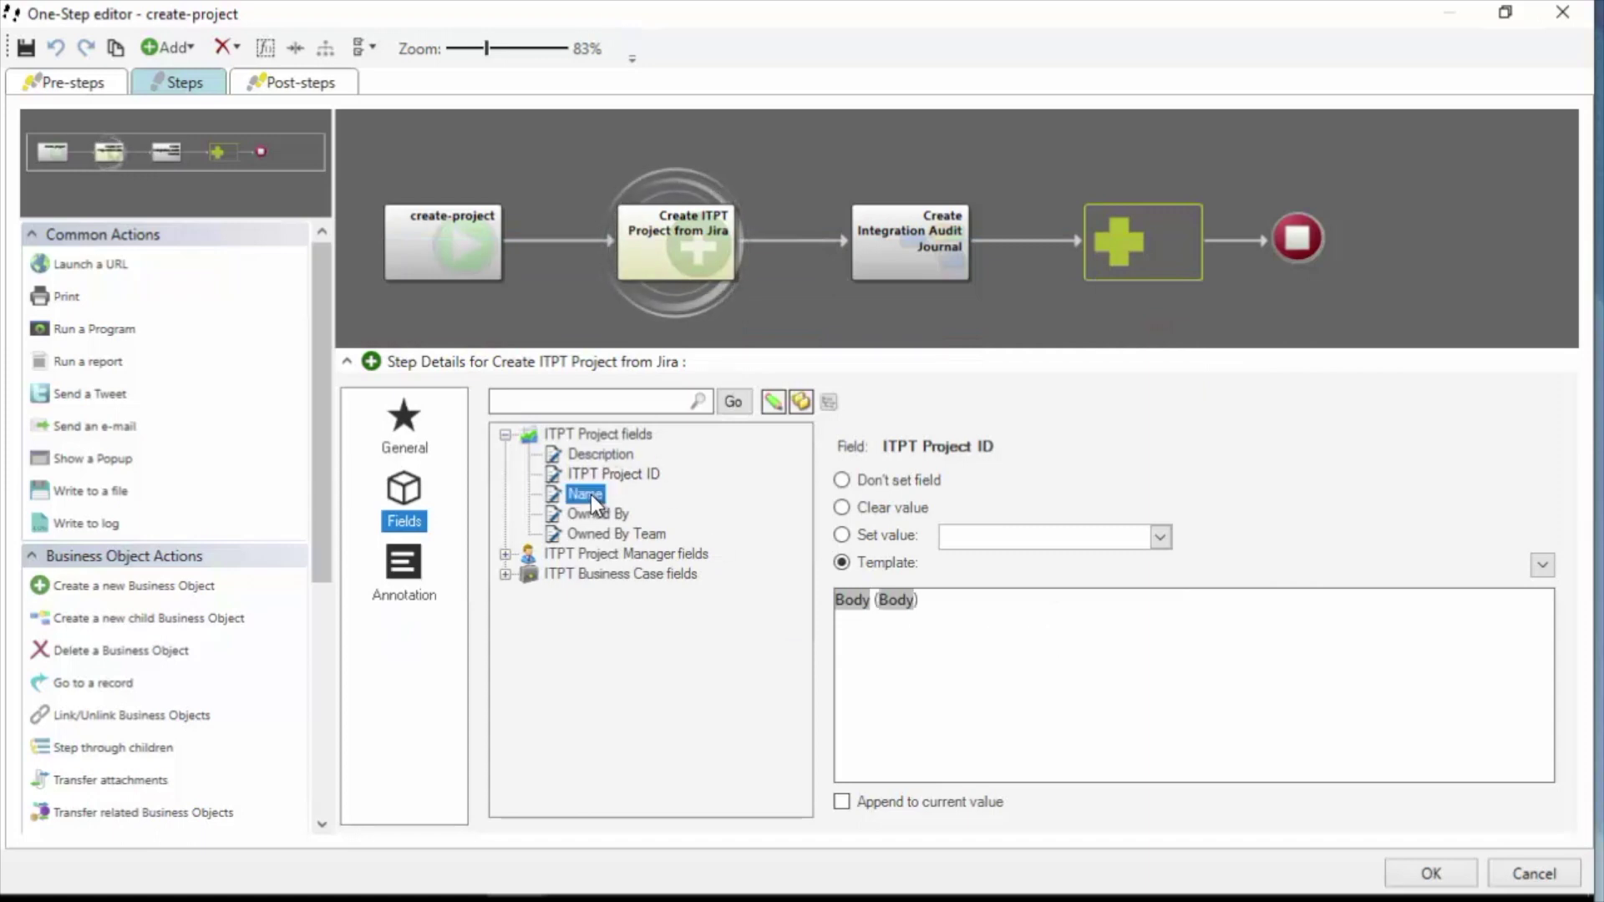
right_click(862, 608)
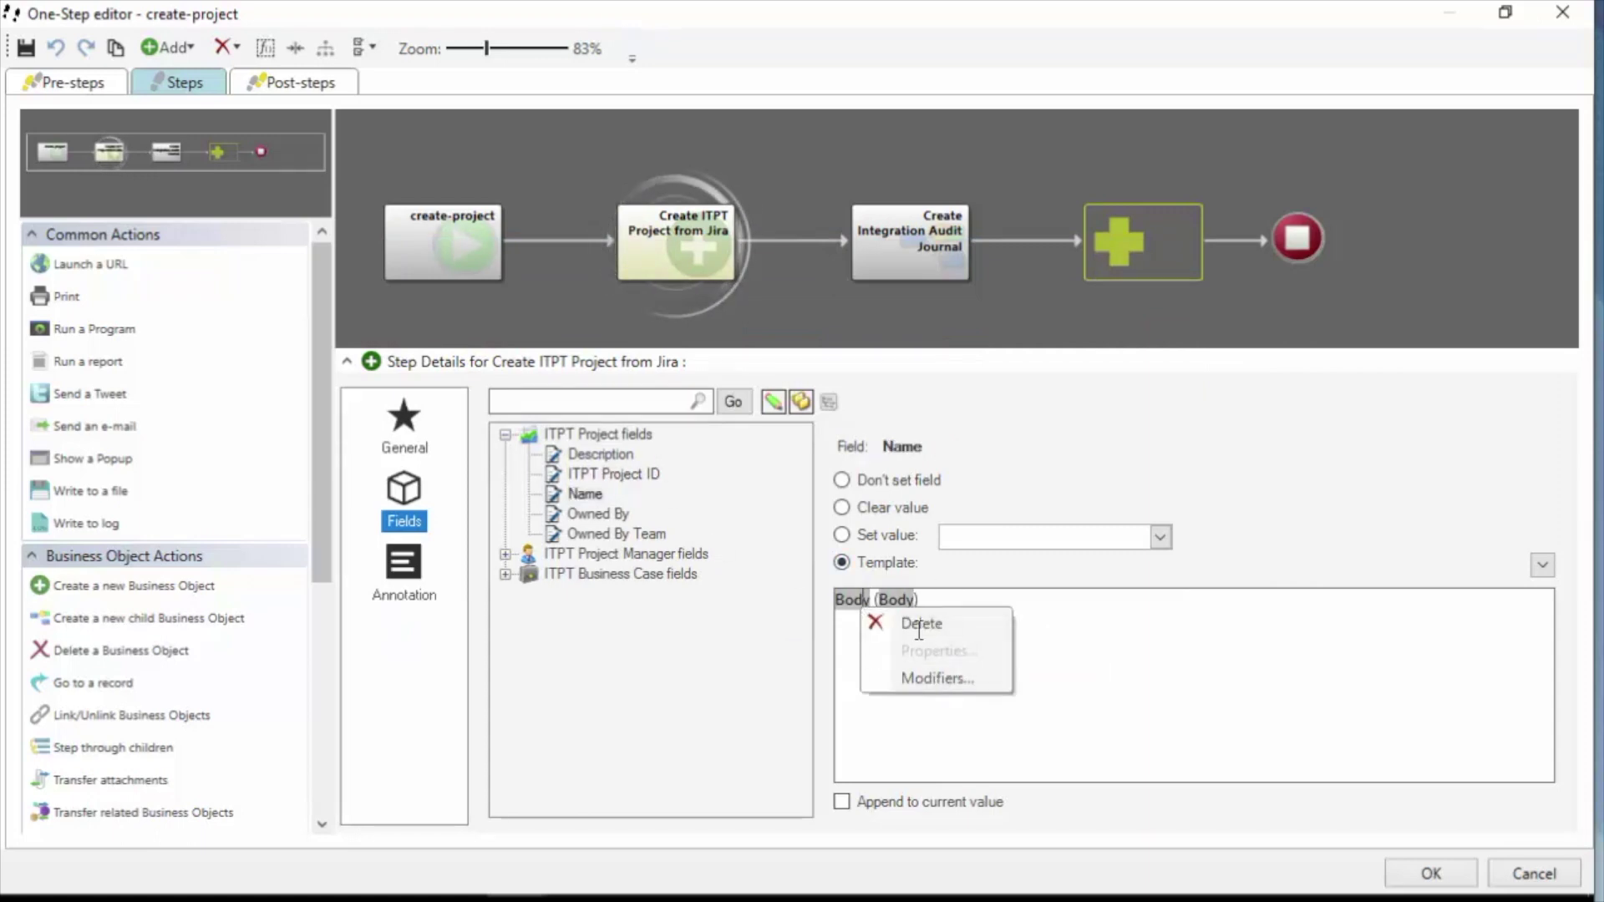
left_click(919, 678)
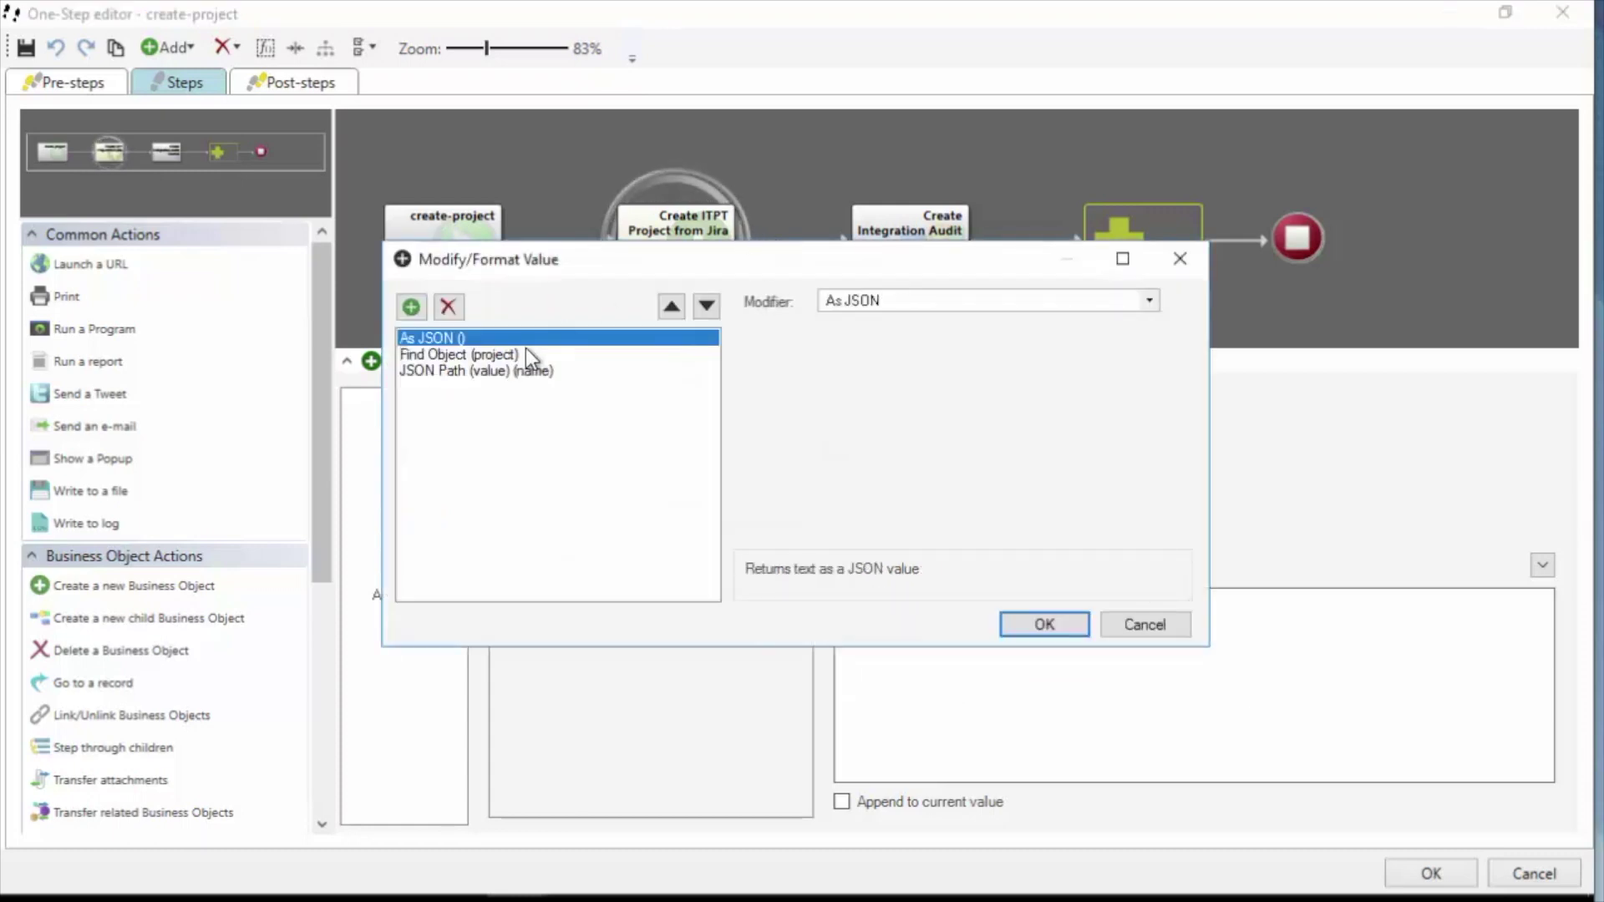
left_click(511, 371)
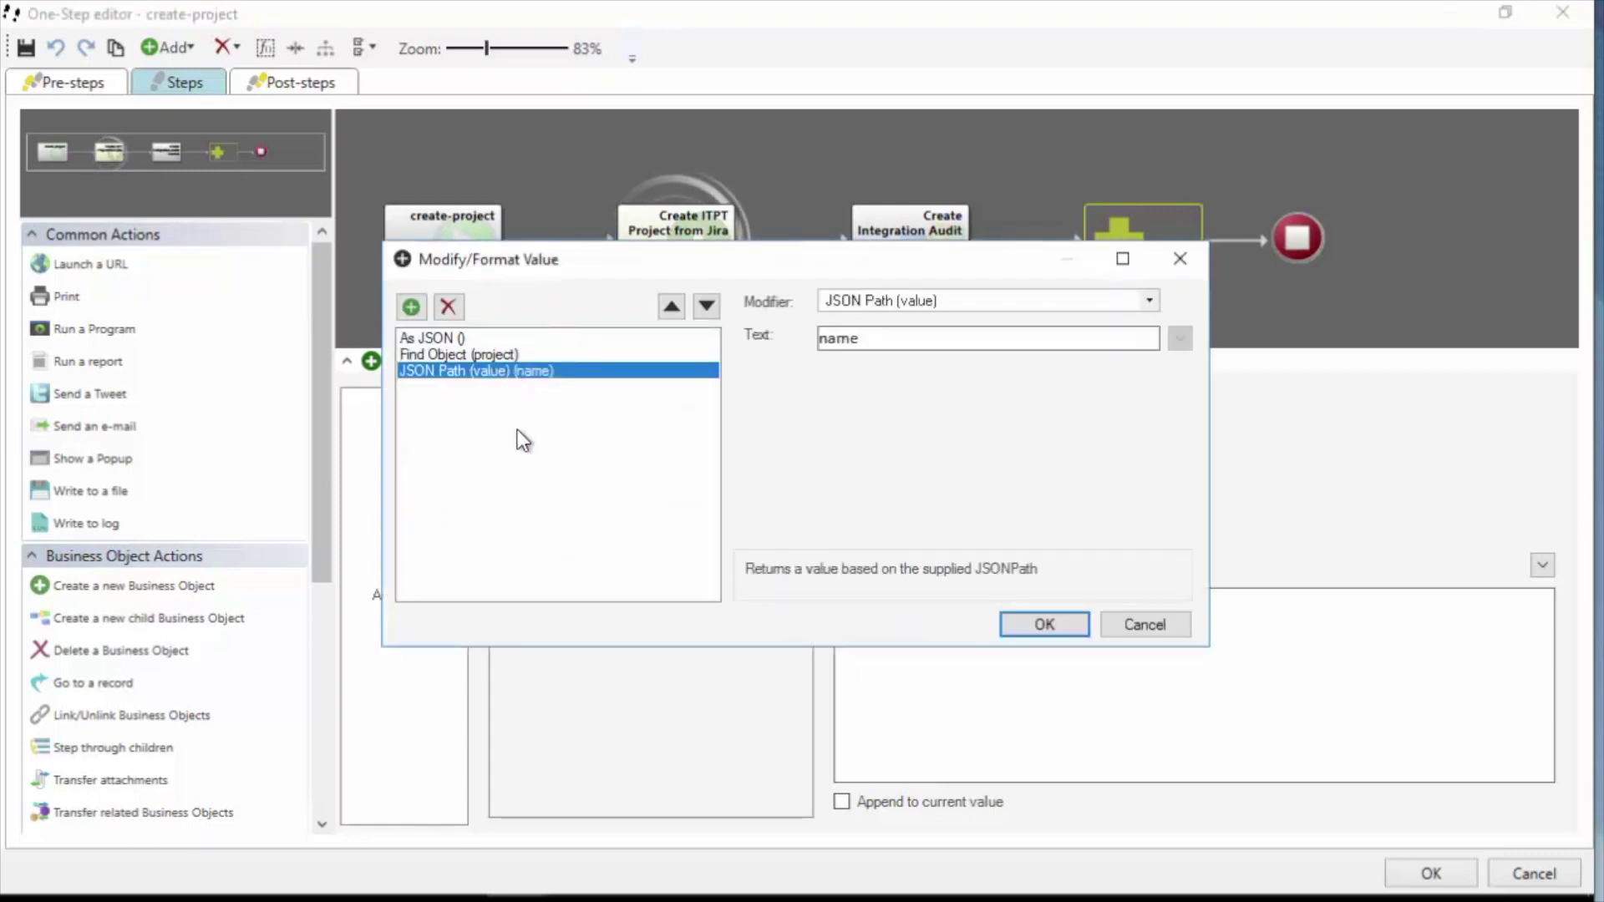
left_click(1145, 625)
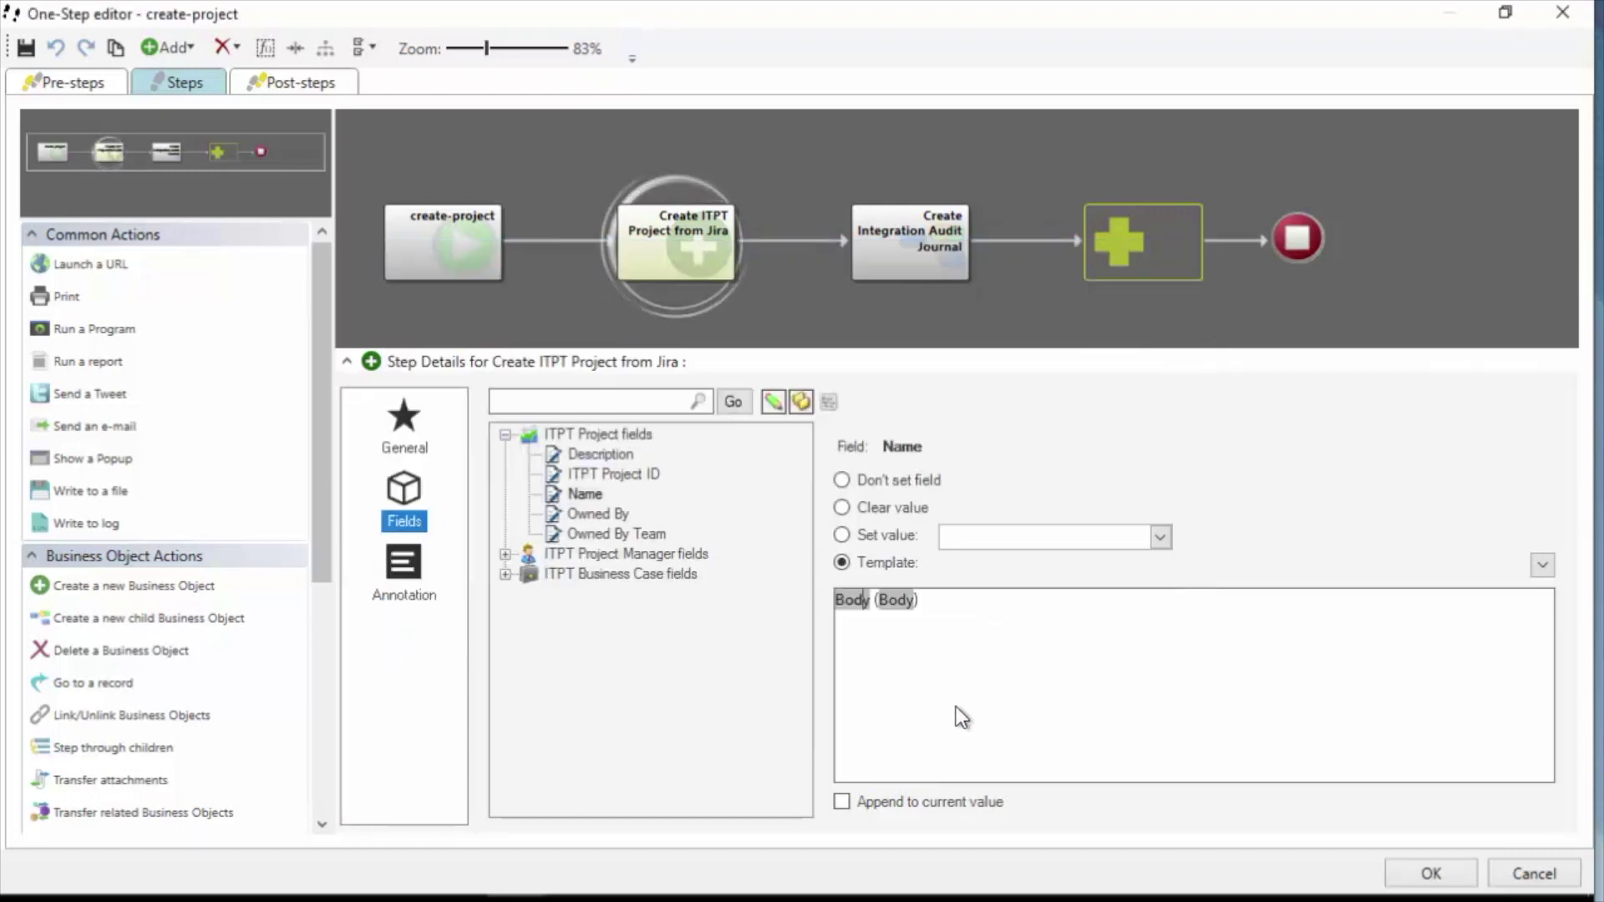
Review the second Body token's Find Object (project) and JSON Path (key) modifiers, then view Owned By Team.
right_click(891, 600)
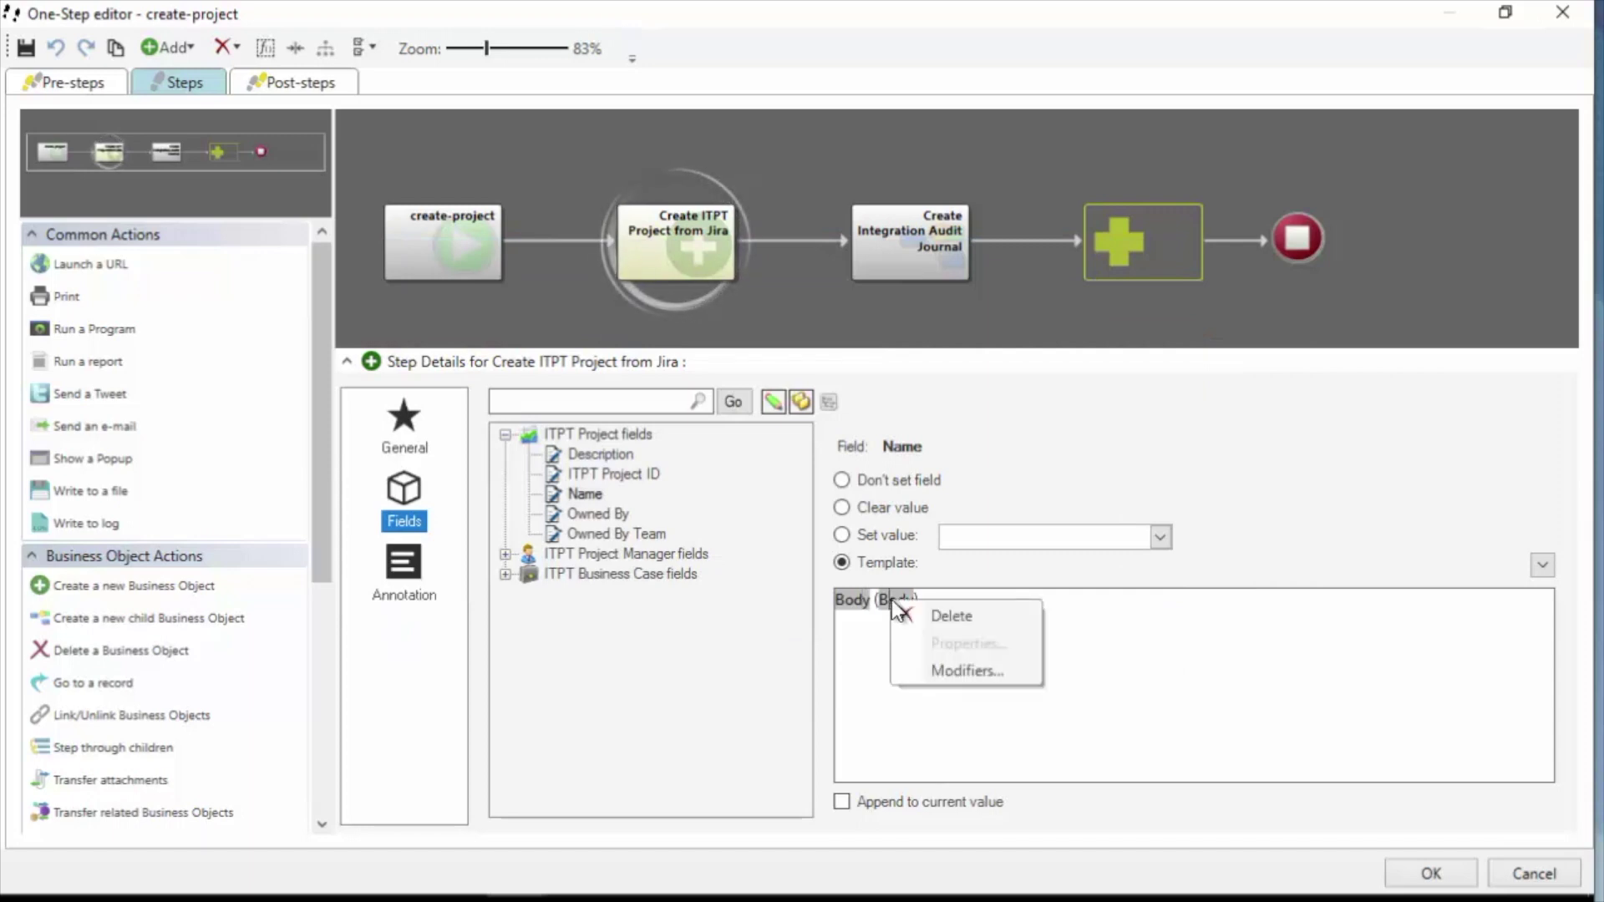
left_click(941, 677)
left_click(493, 374)
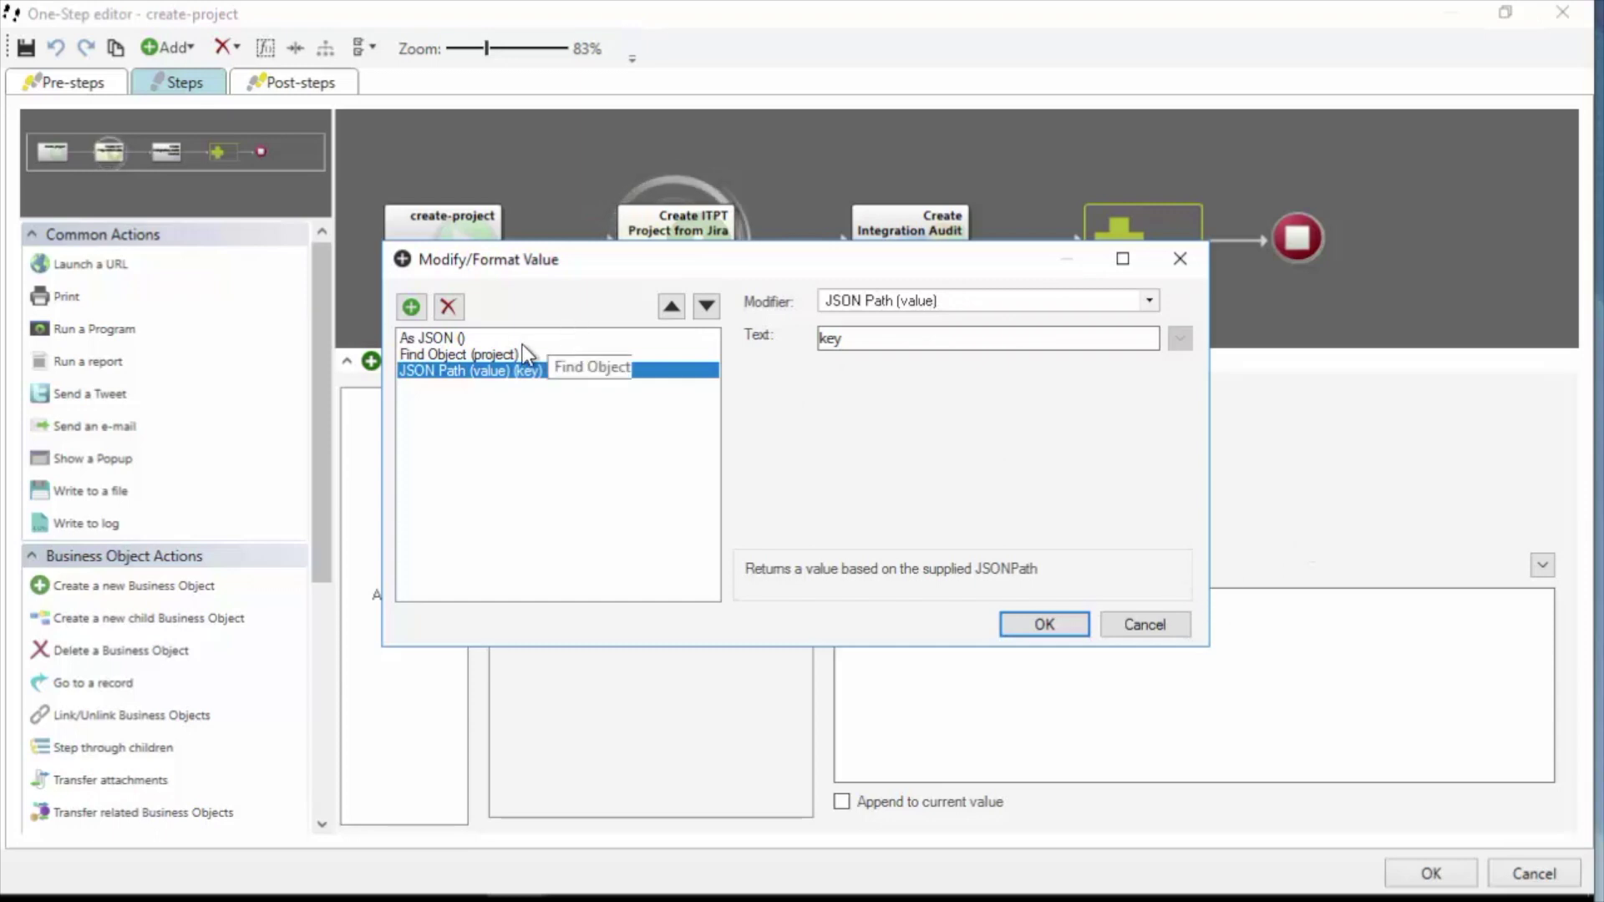
left_click(489, 355)
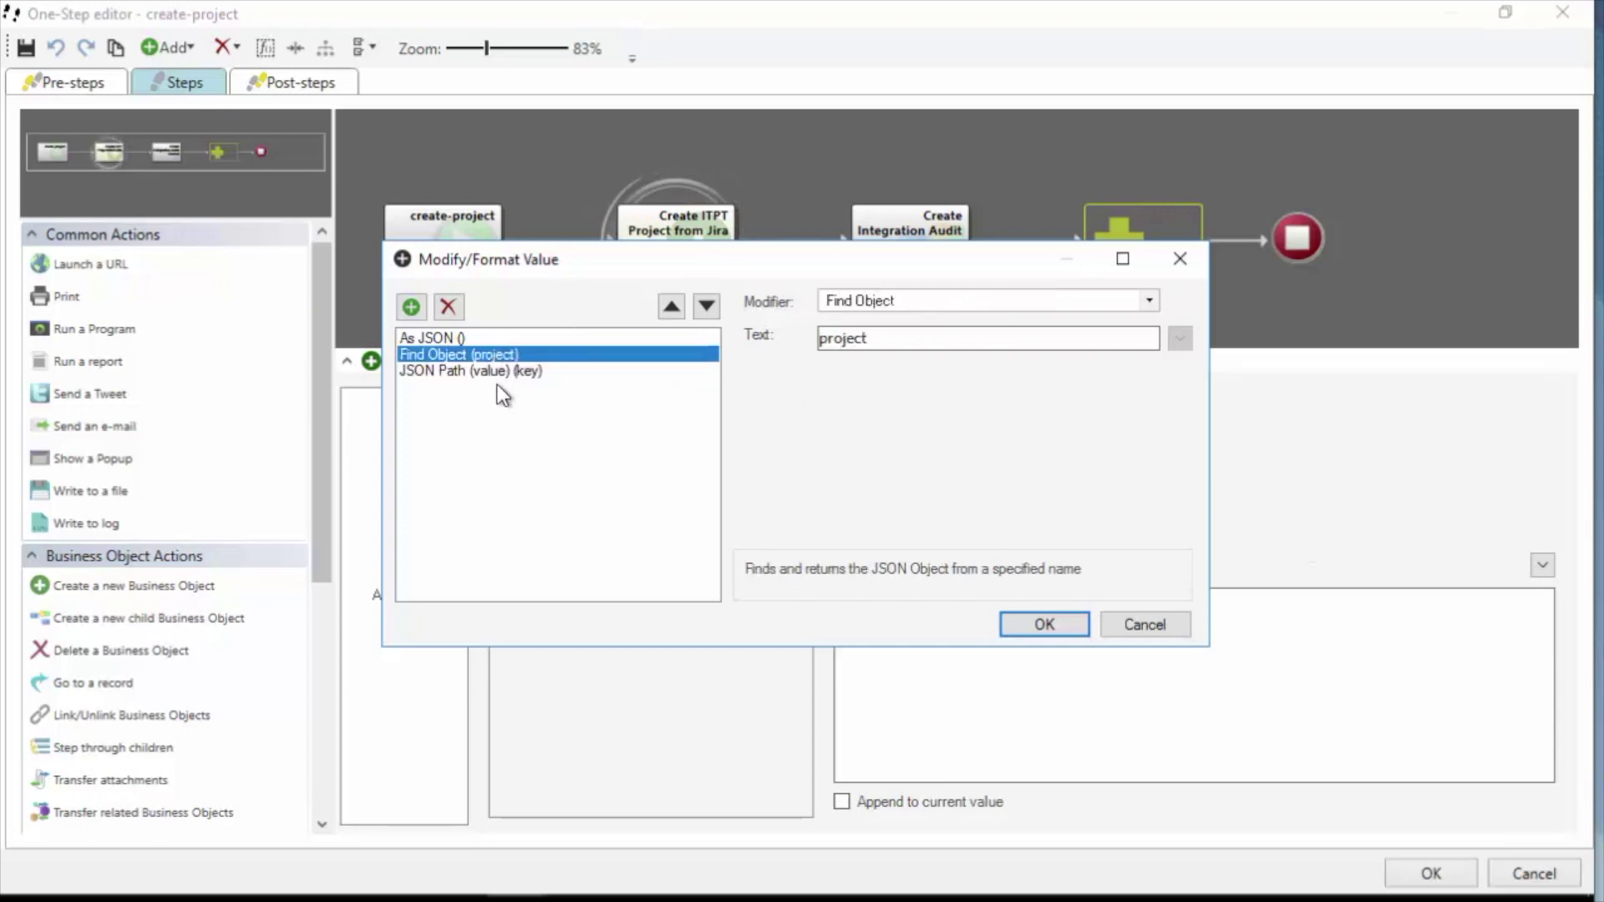
left_click(570, 372)
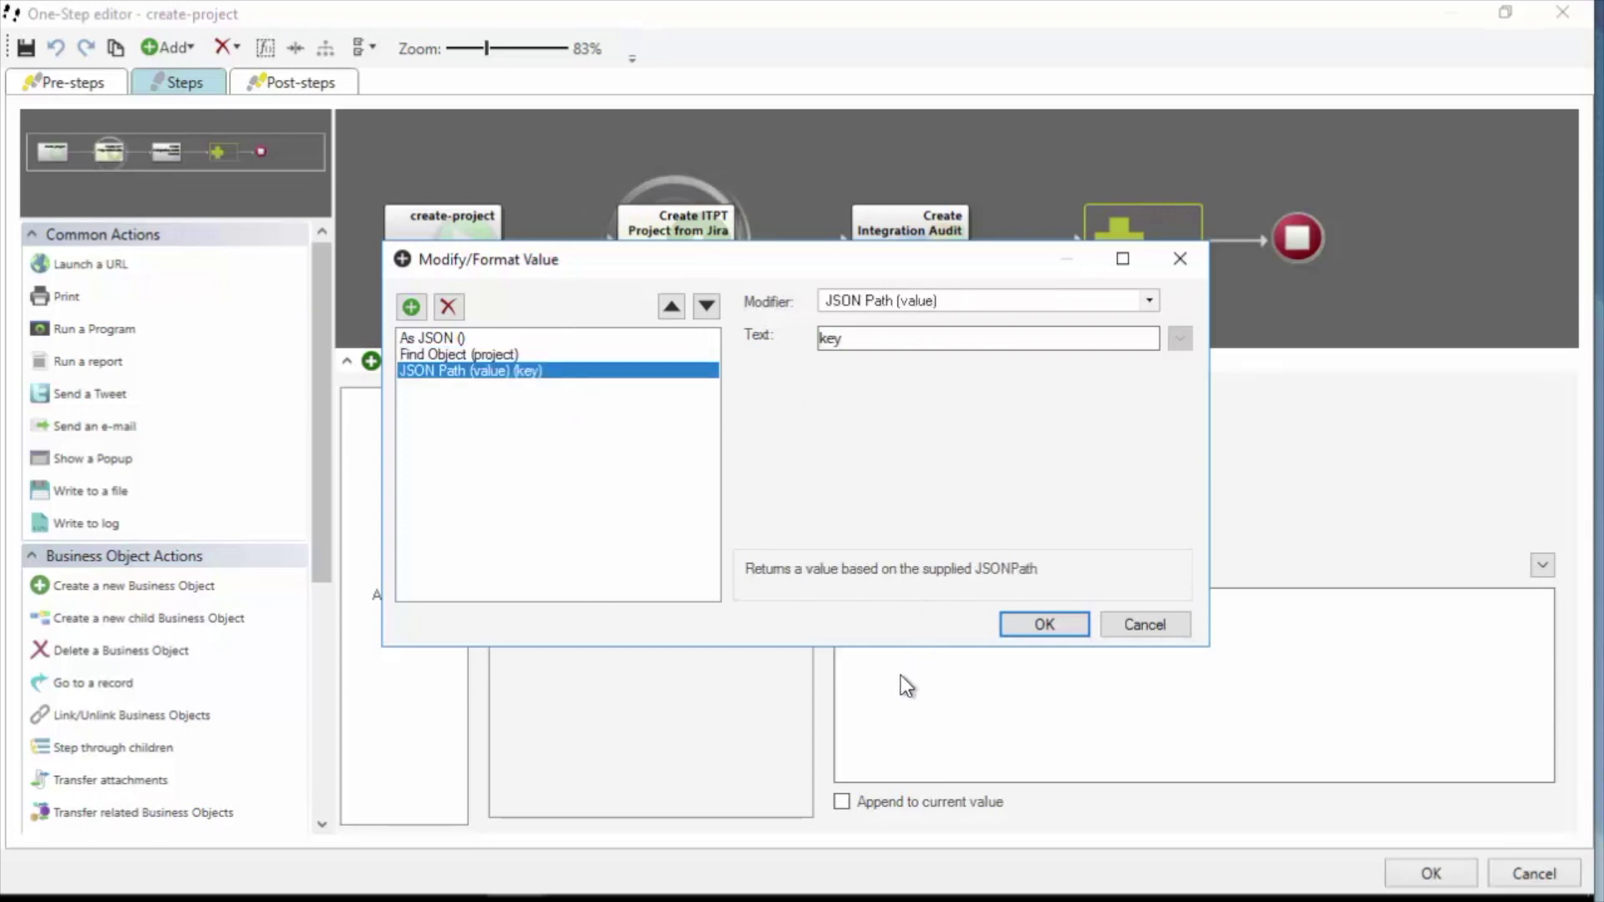
left_click(1153, 626)
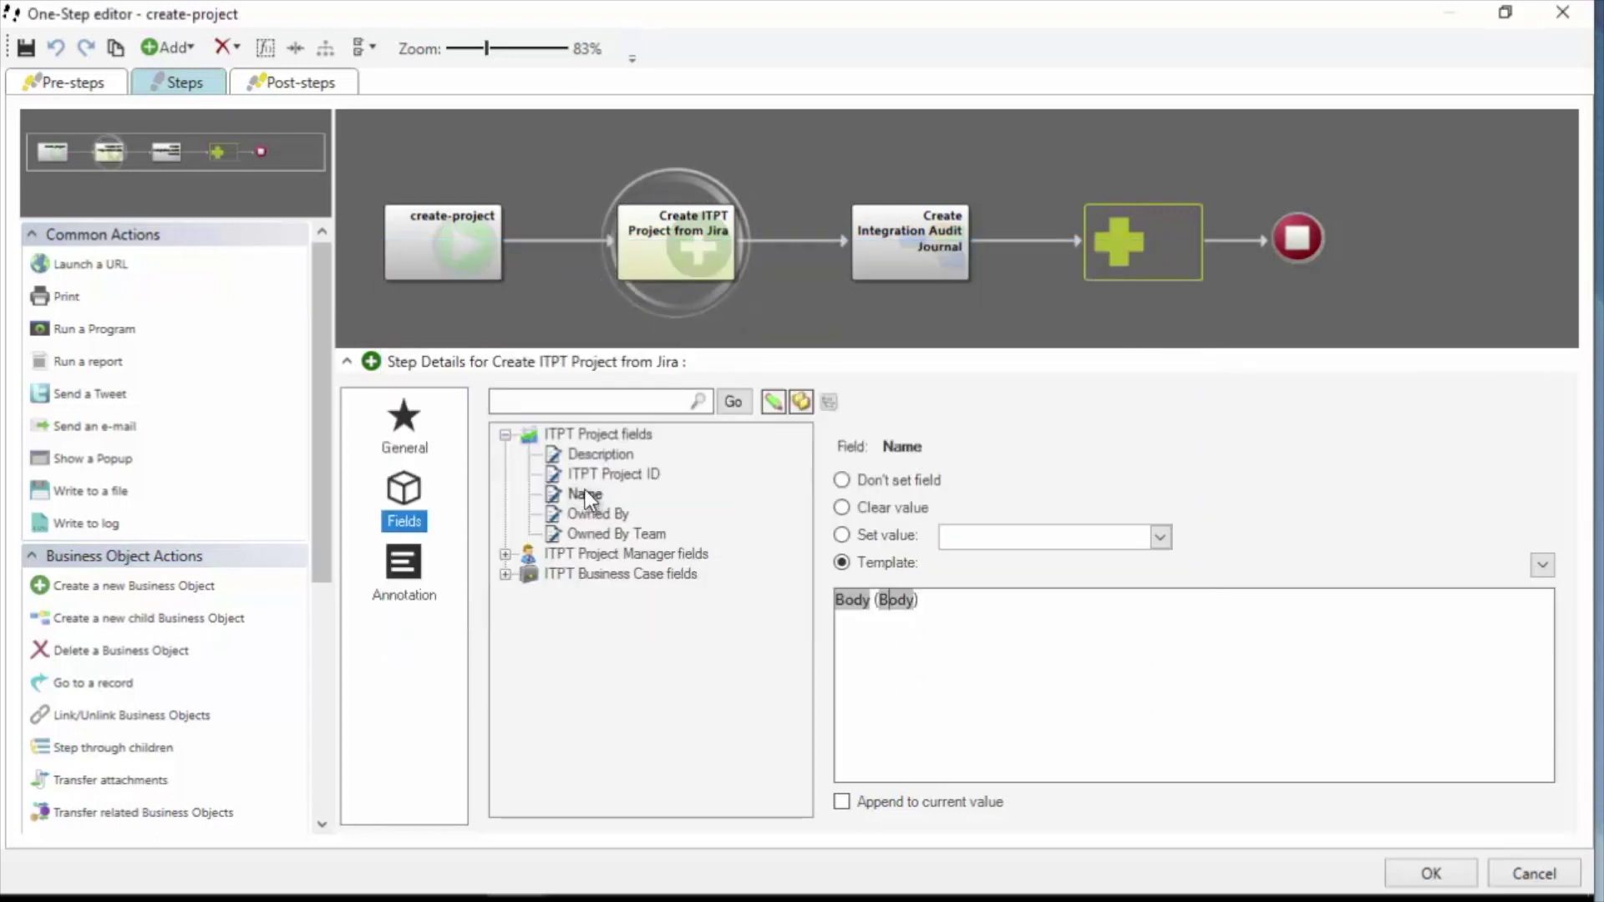
left_click(617, 533)
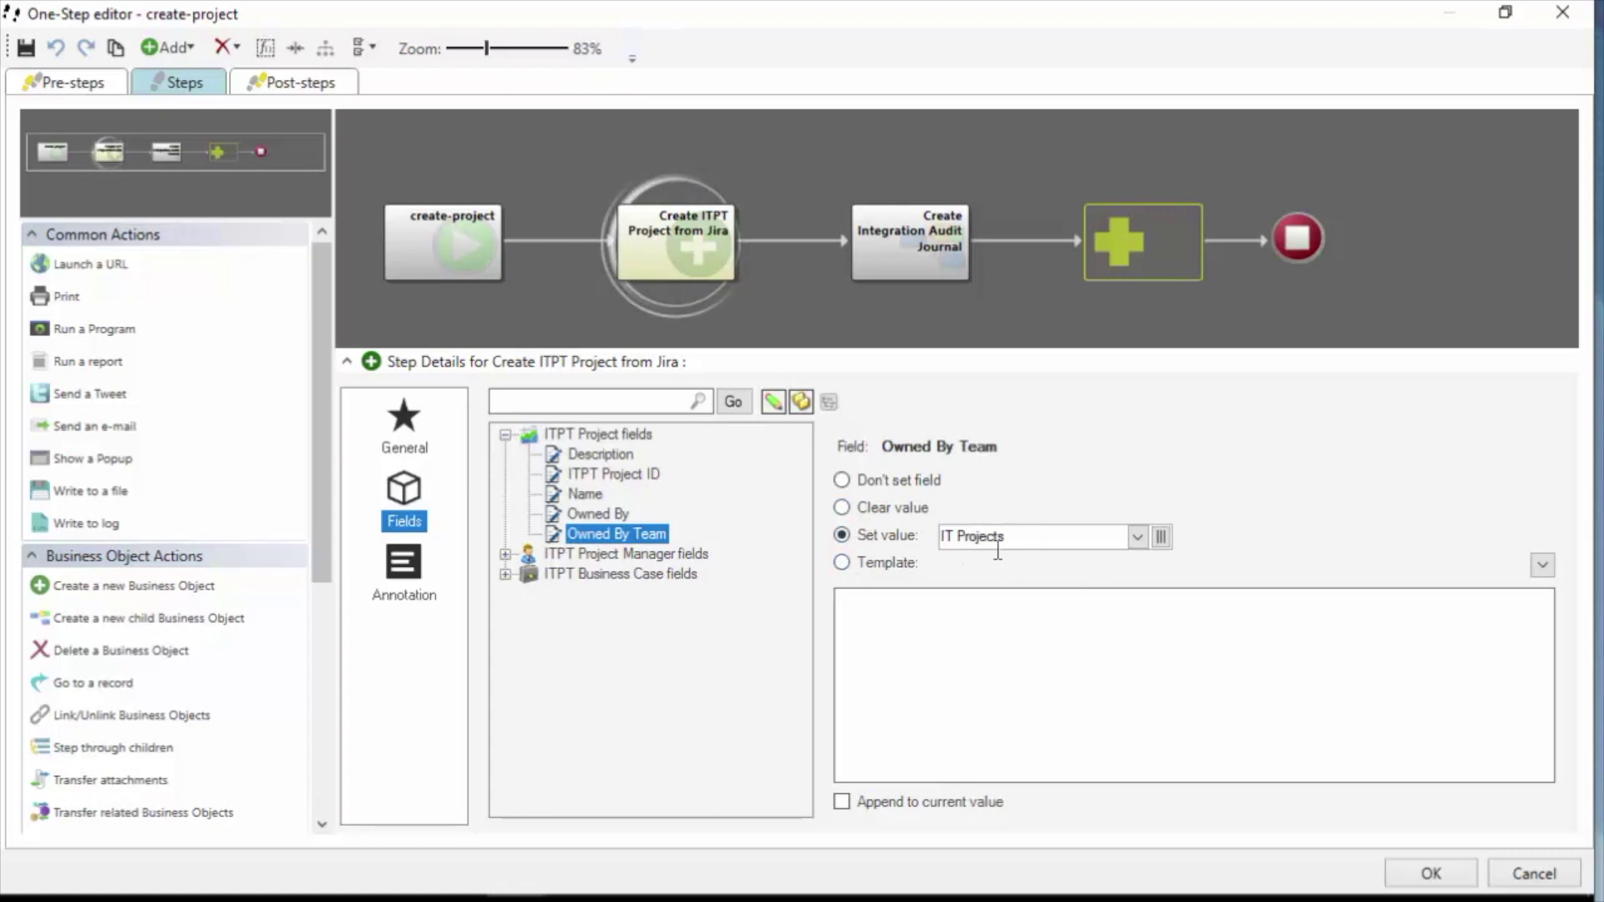
Open the modifier chain of the Owned By field's first Body token.
left_click(588, 513)
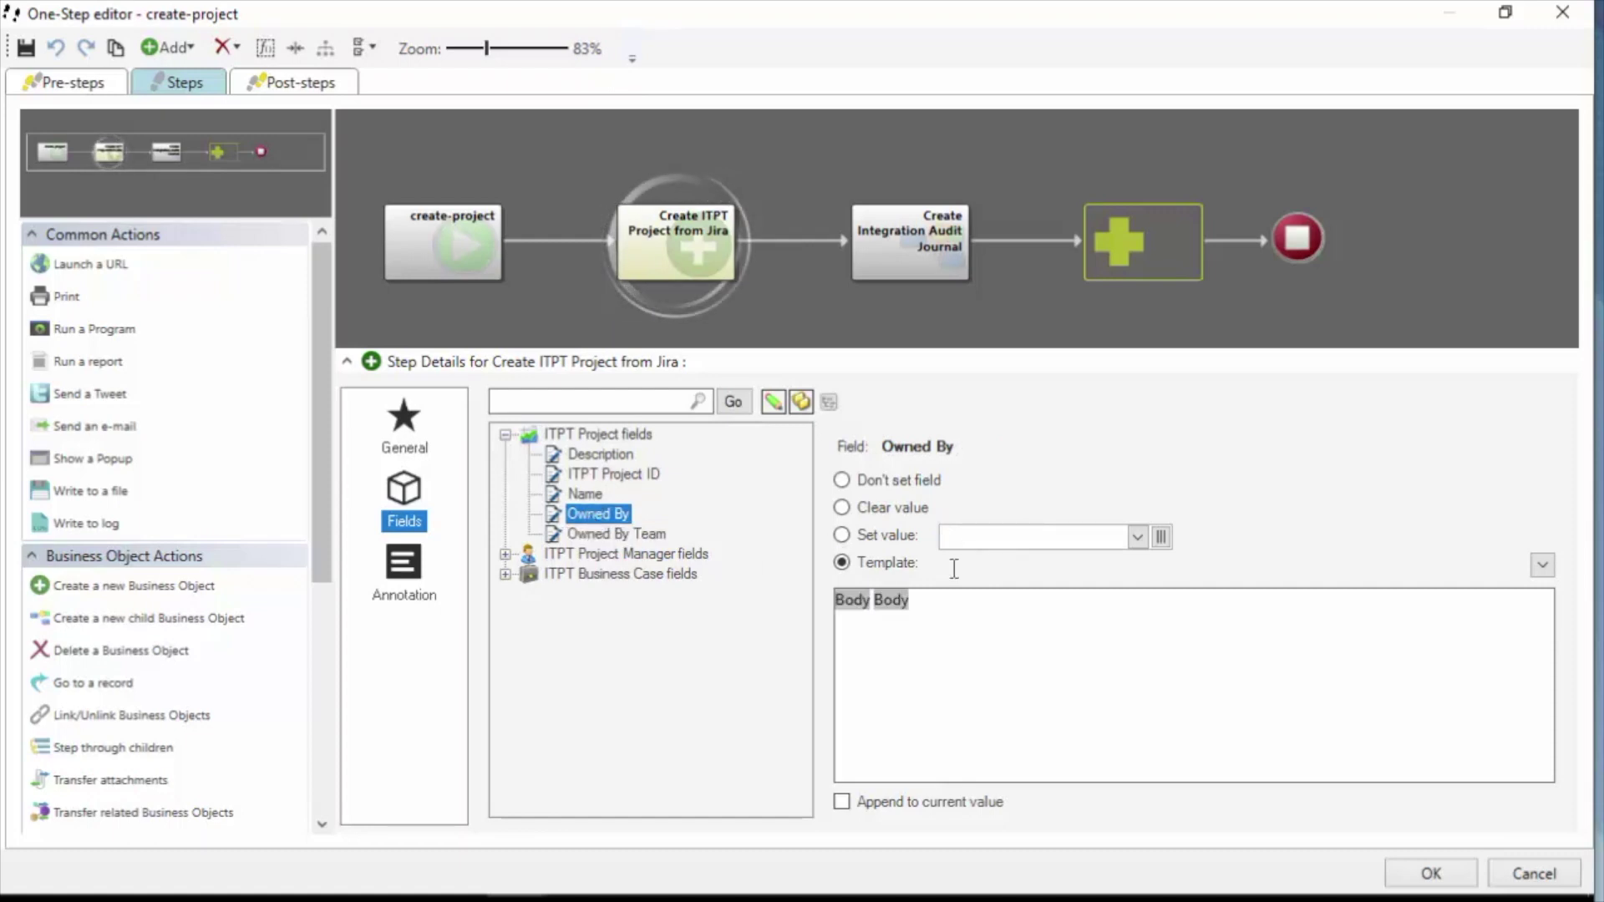
right_click(858, 600)
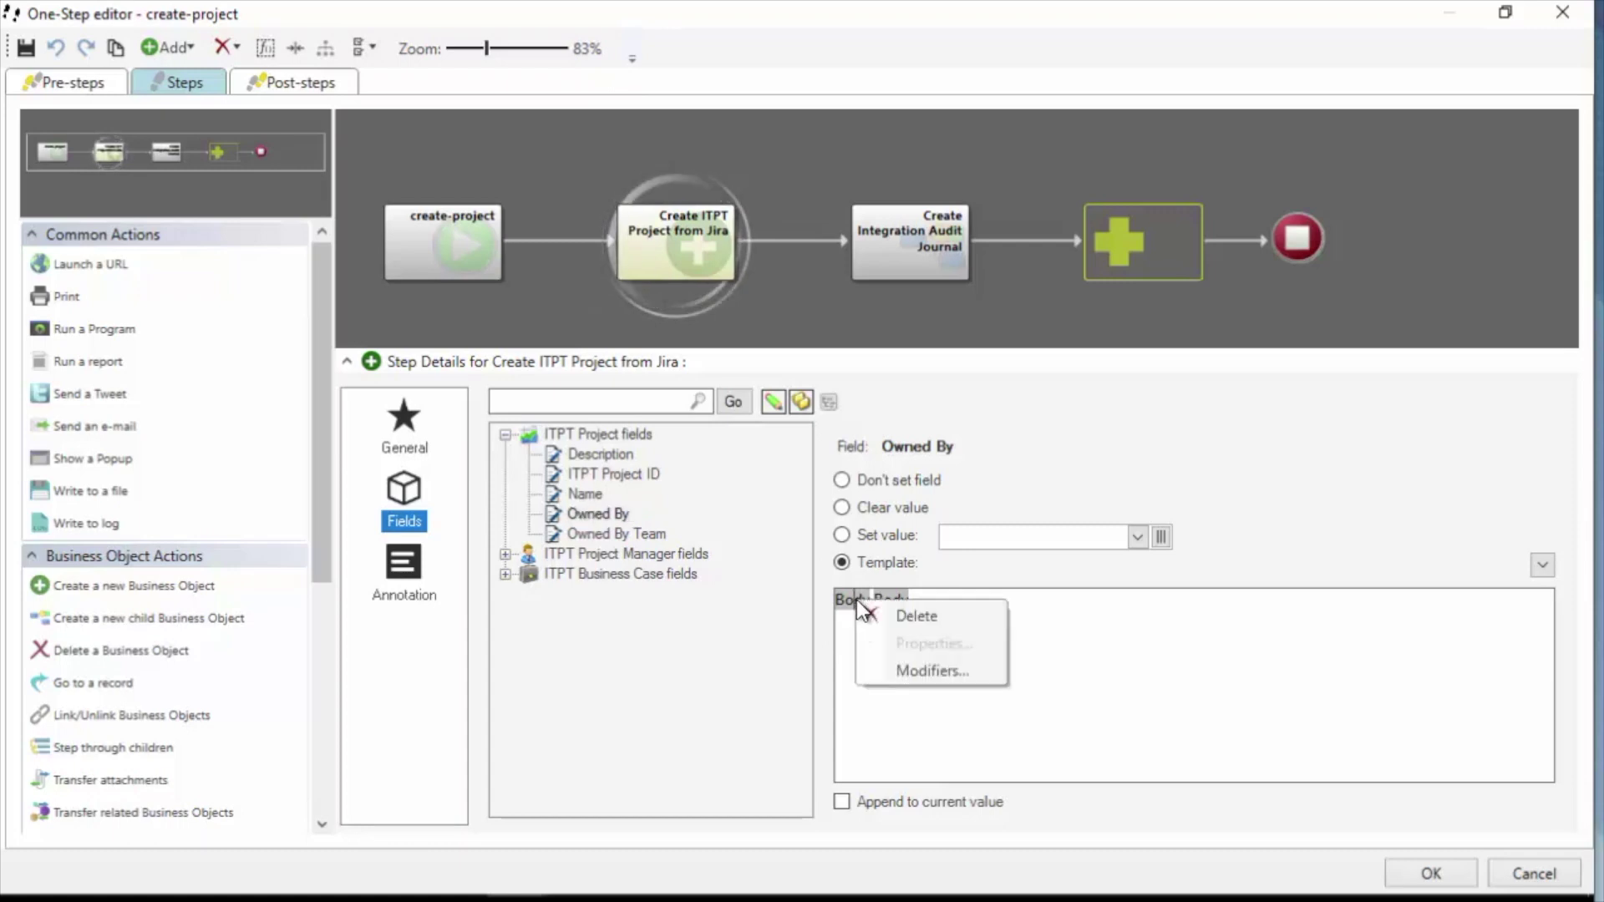
left_click(920, 673)
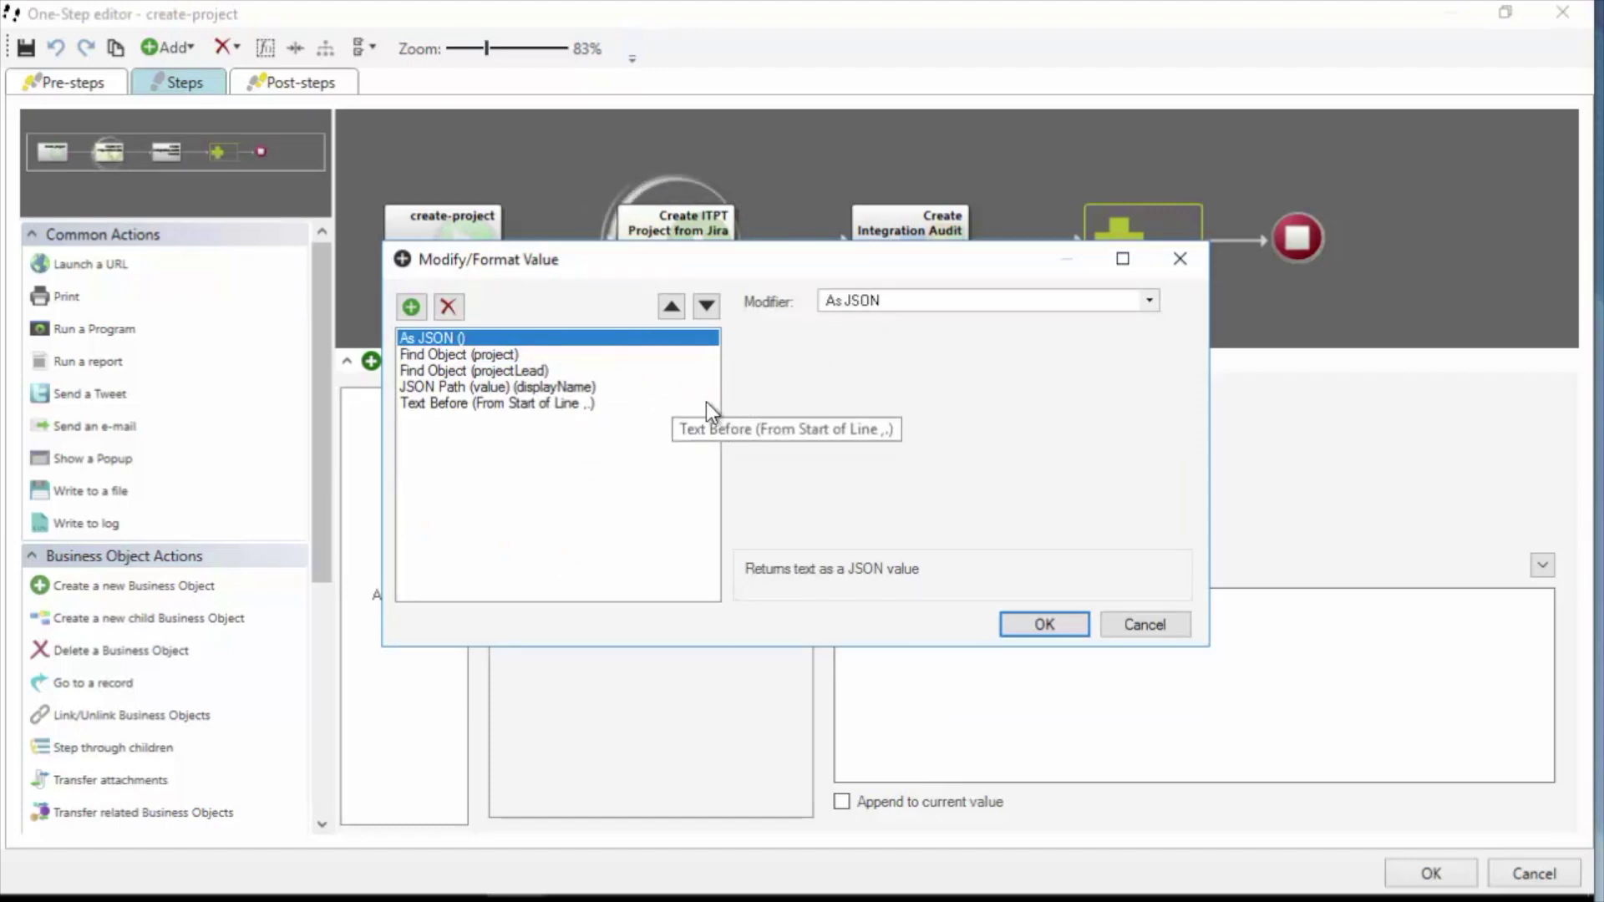
mouse_move(517, 872)
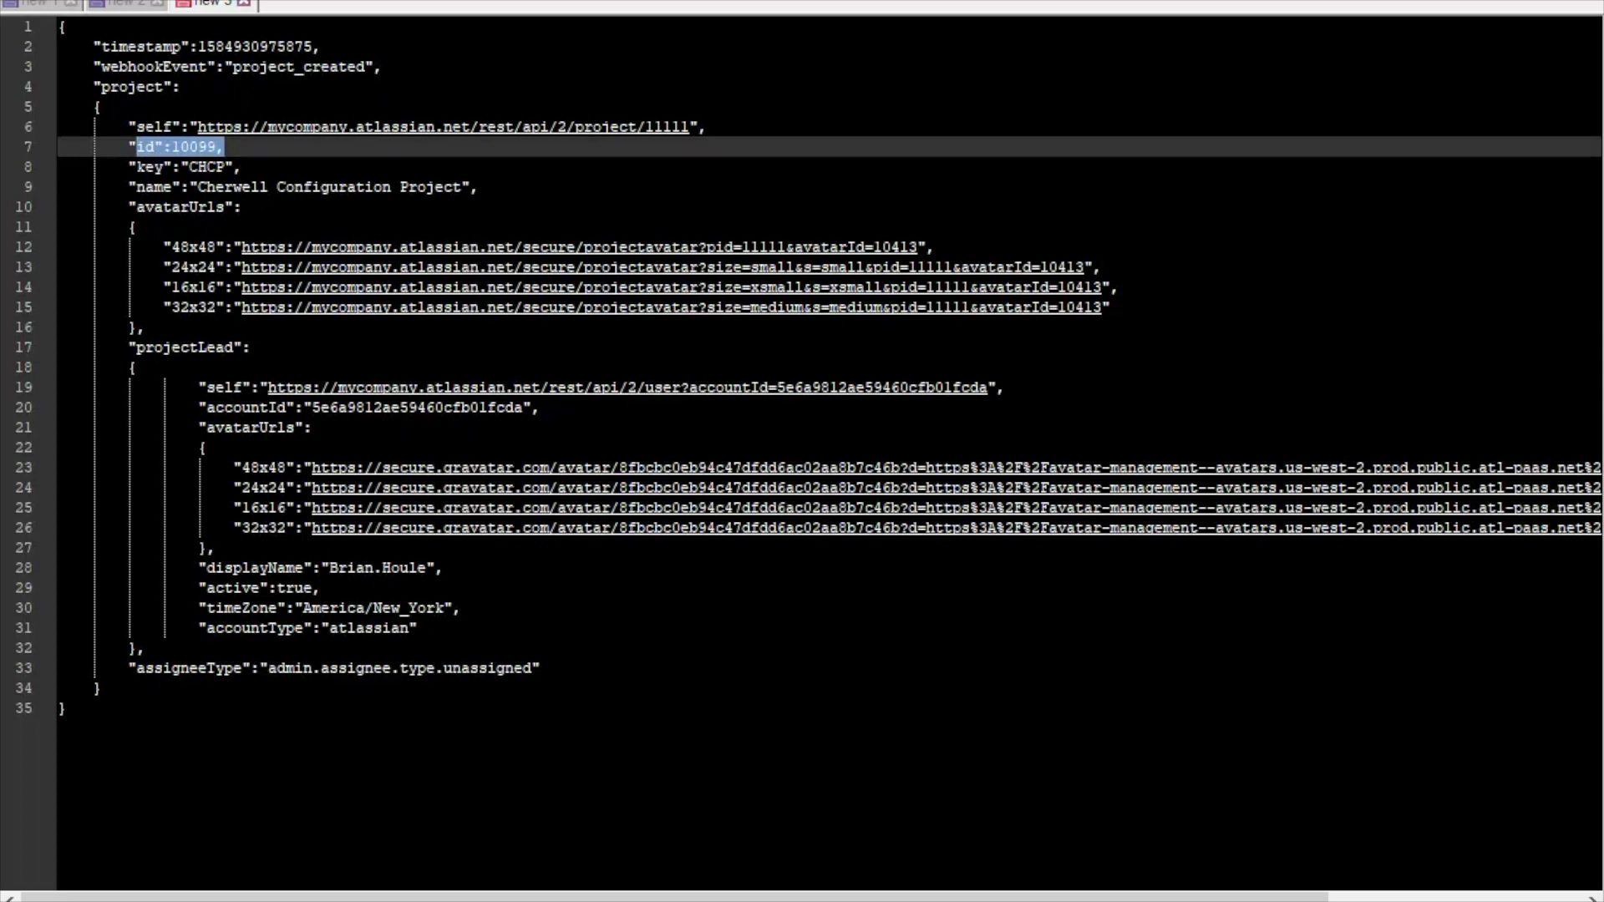
left_click_drag(207, 569, 403, 568)
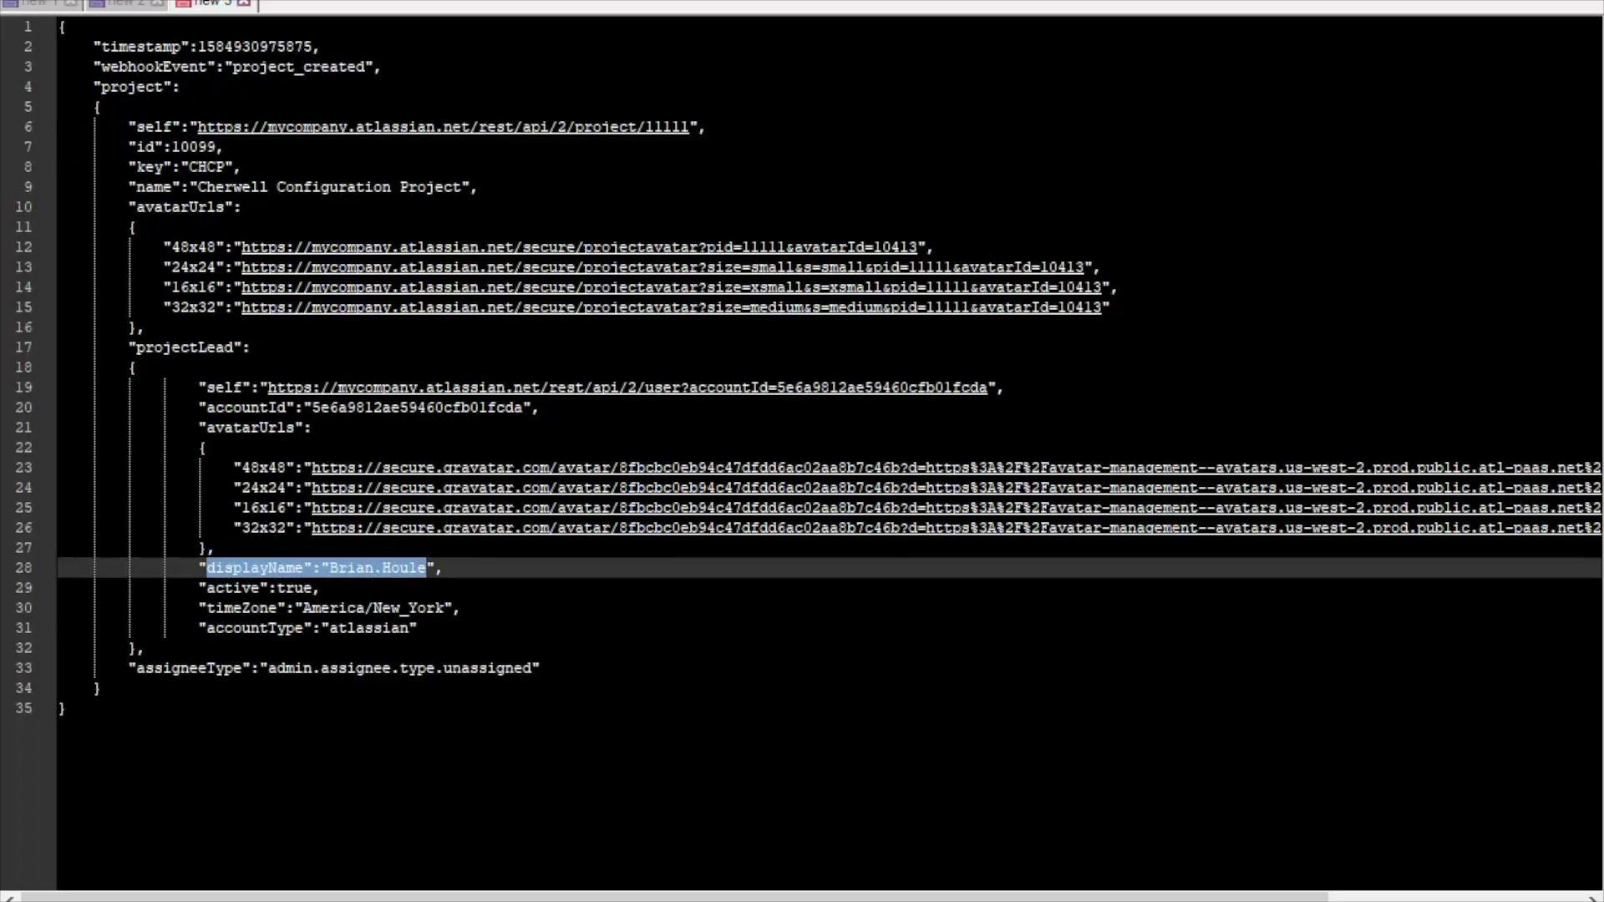
Review the first token's Find Object project/projectLead, JSON Path displayName and Text Before modifiers.
key("alt+Tab")
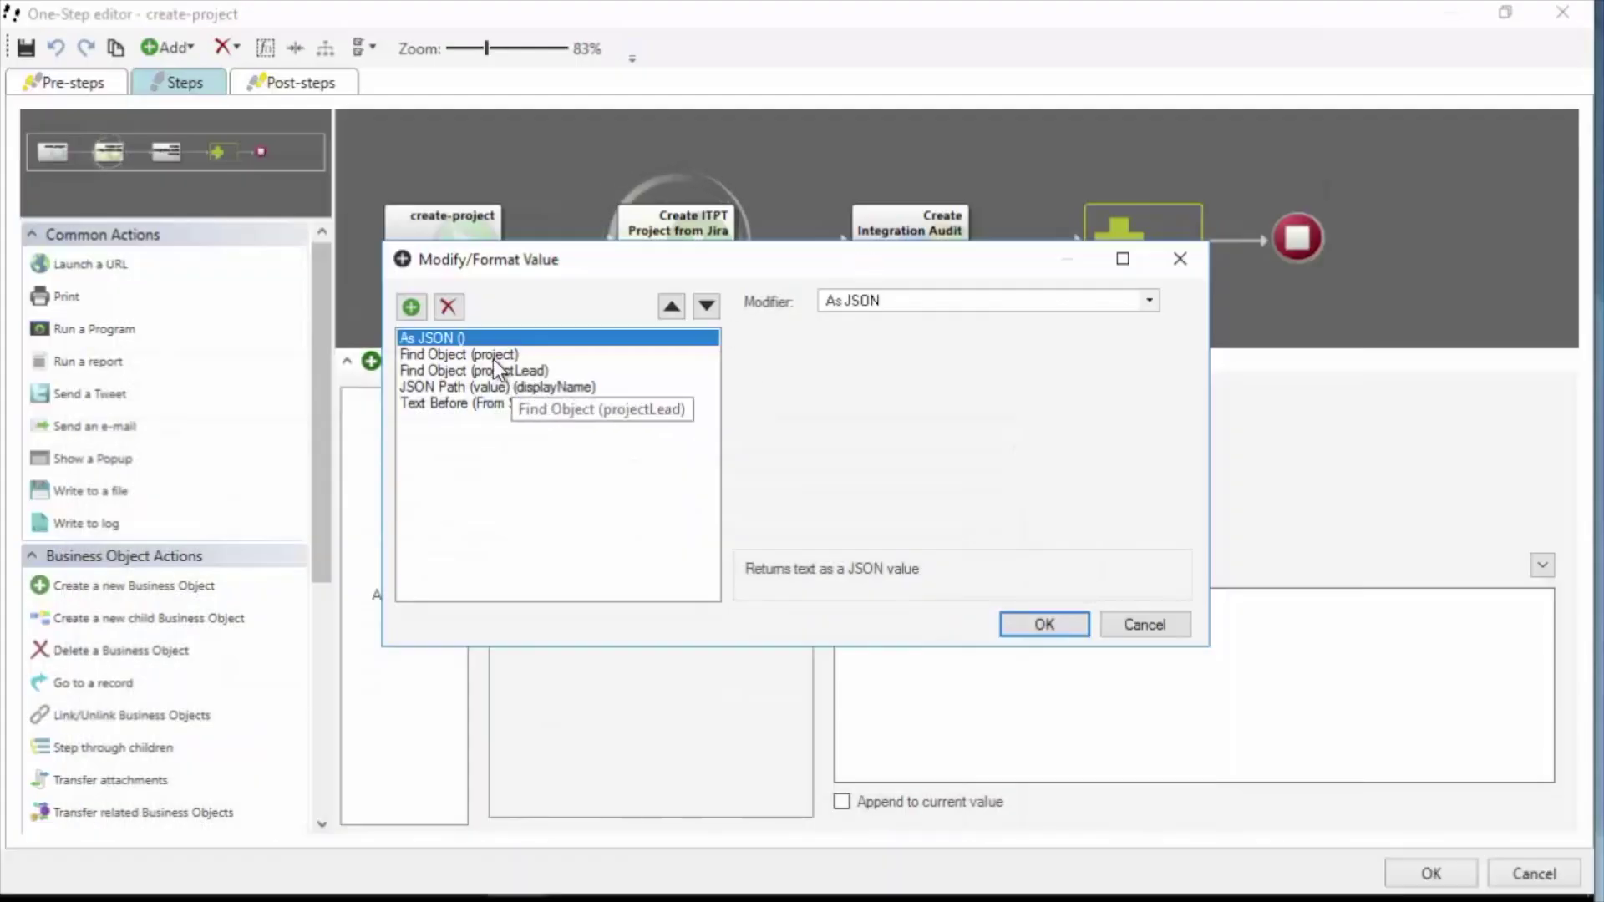
left_click(495, 356)
left_click(555, 370)
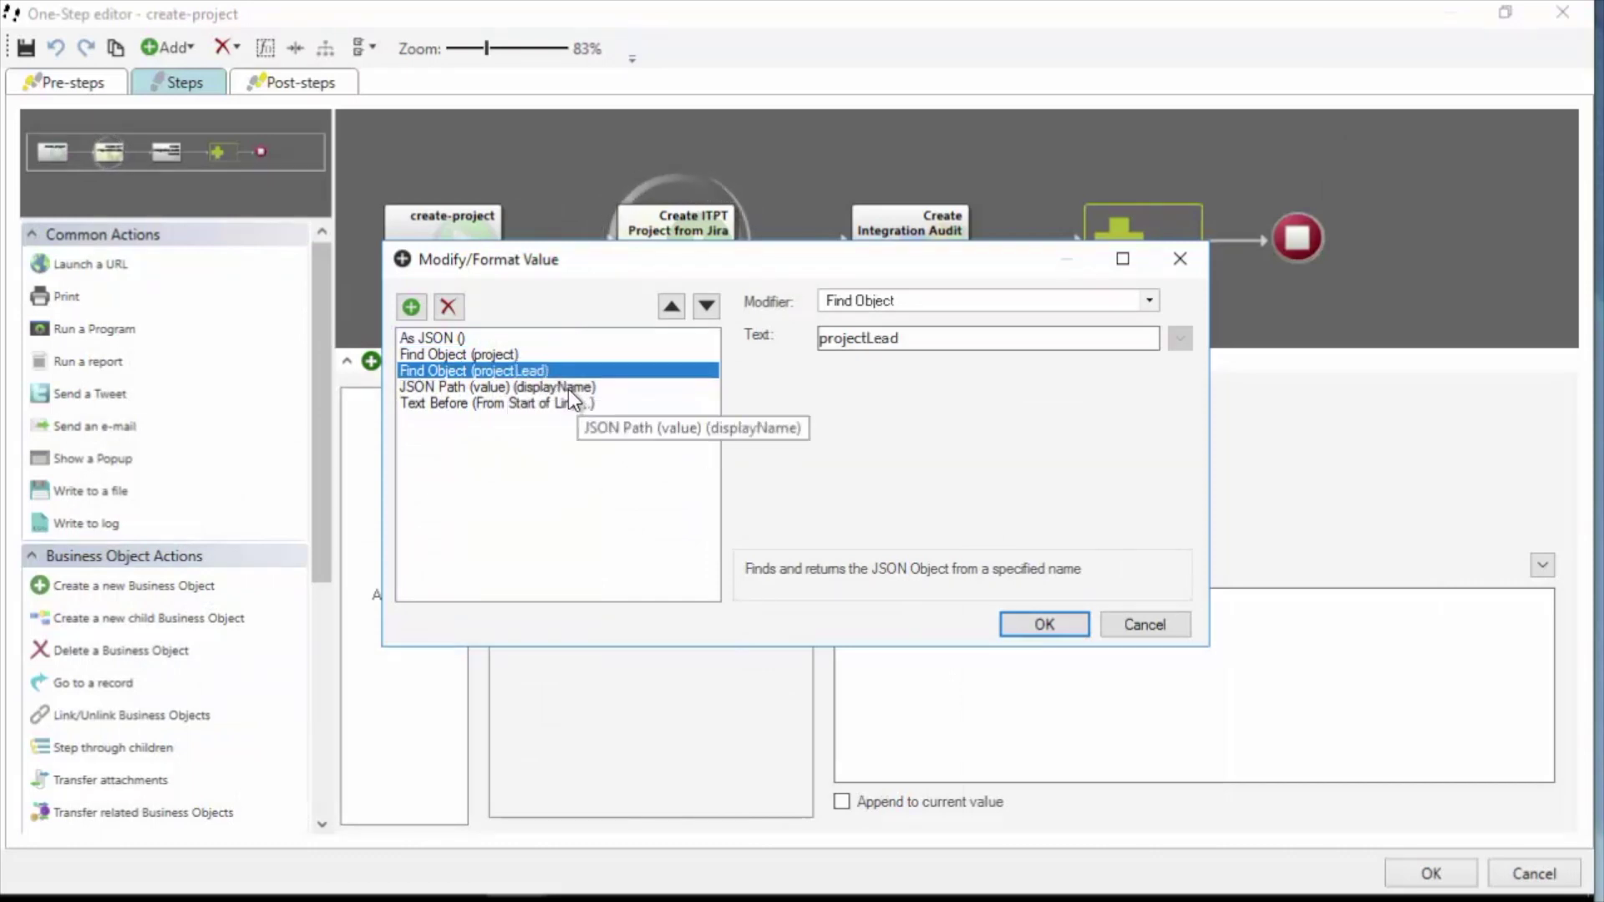
left_click(568, 389)
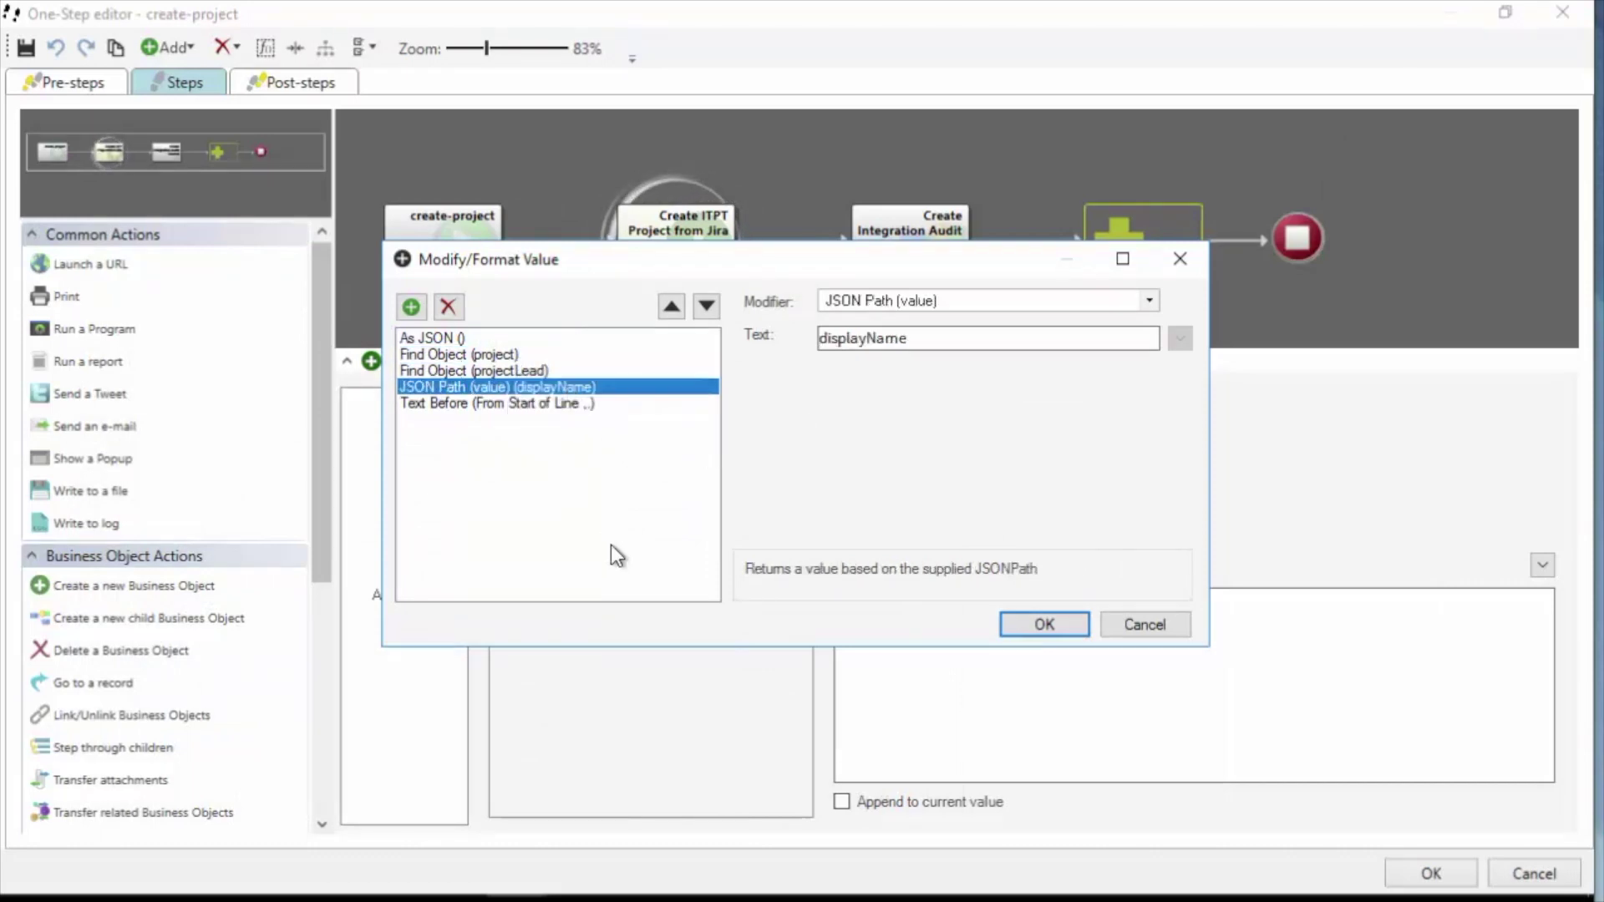
left_click(507, 404)
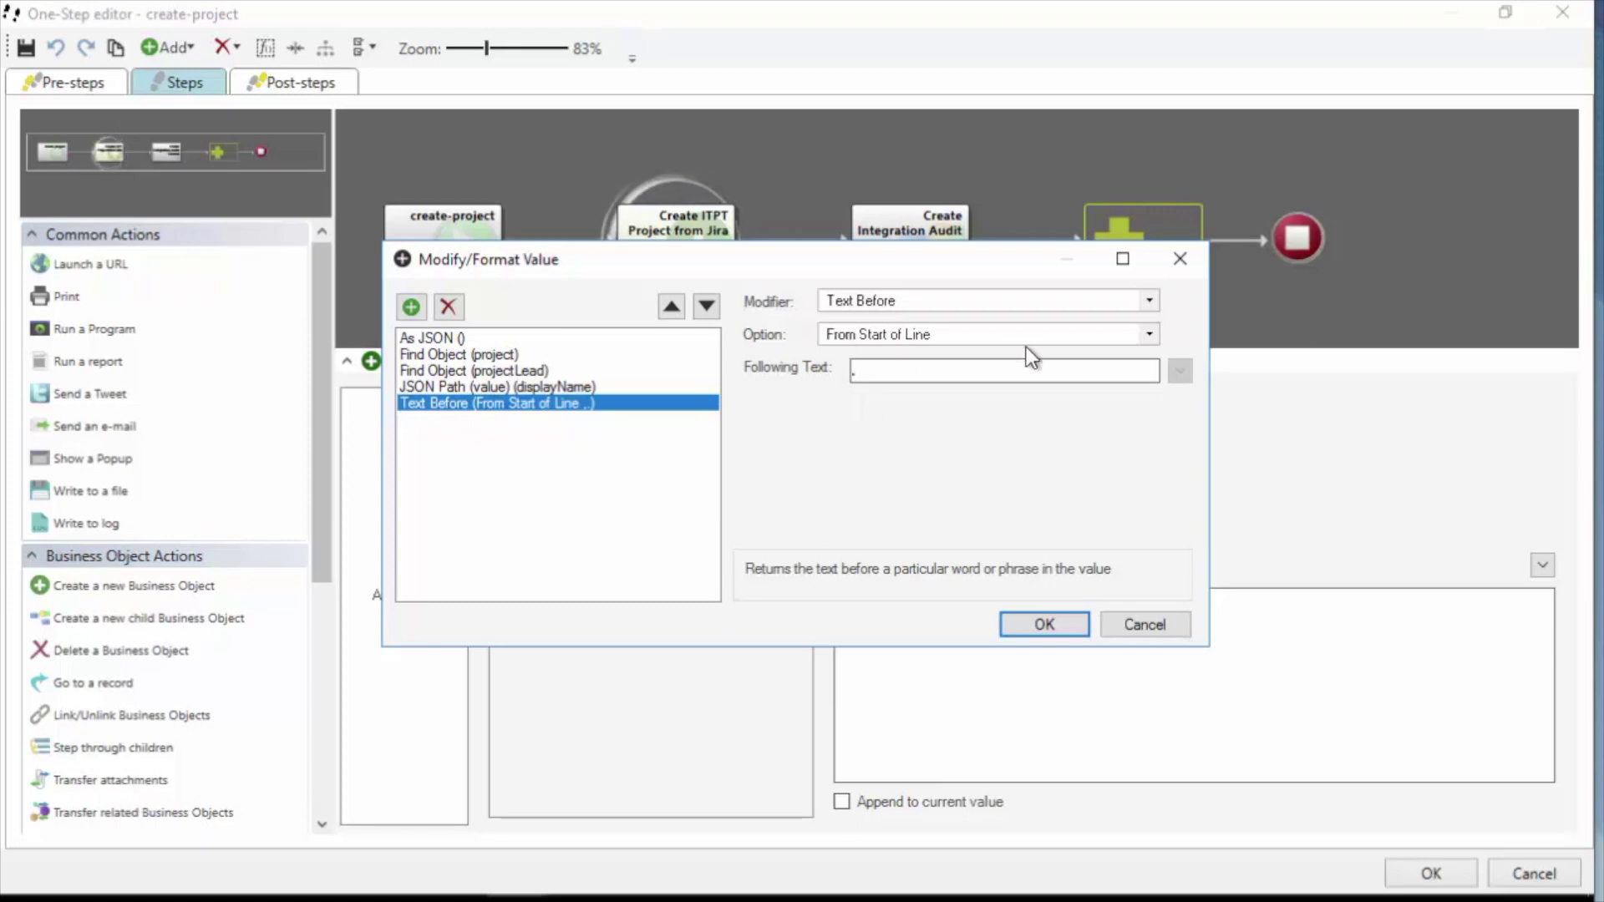
left_click(1145, 626)
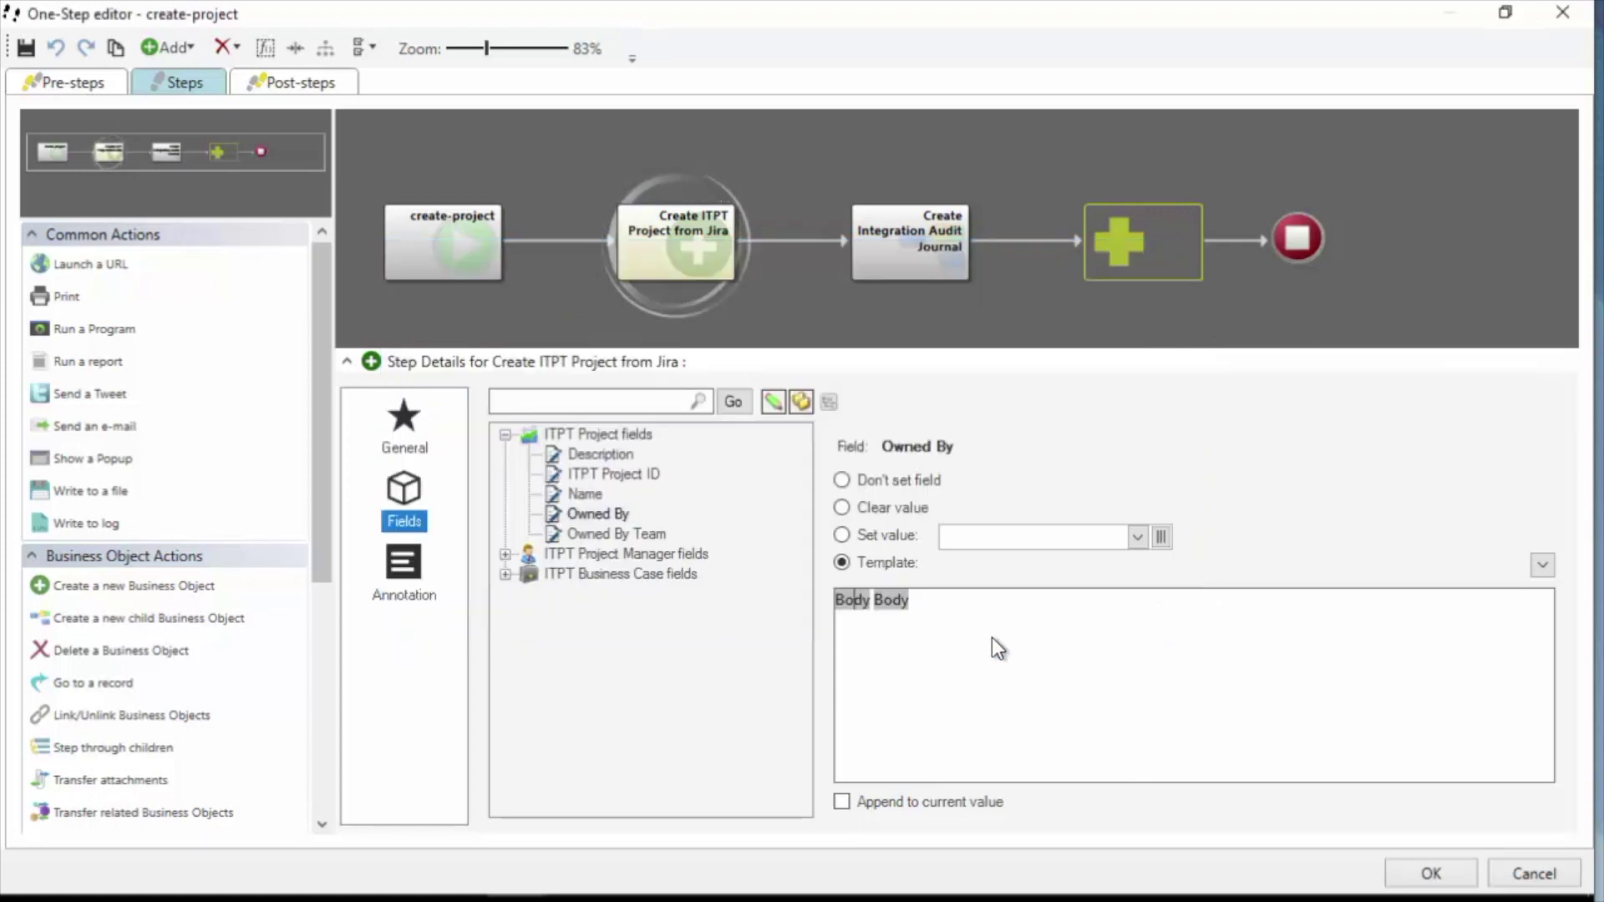
Review the second Body token's Text After modifier and close without changes.
right_click(894, 602)
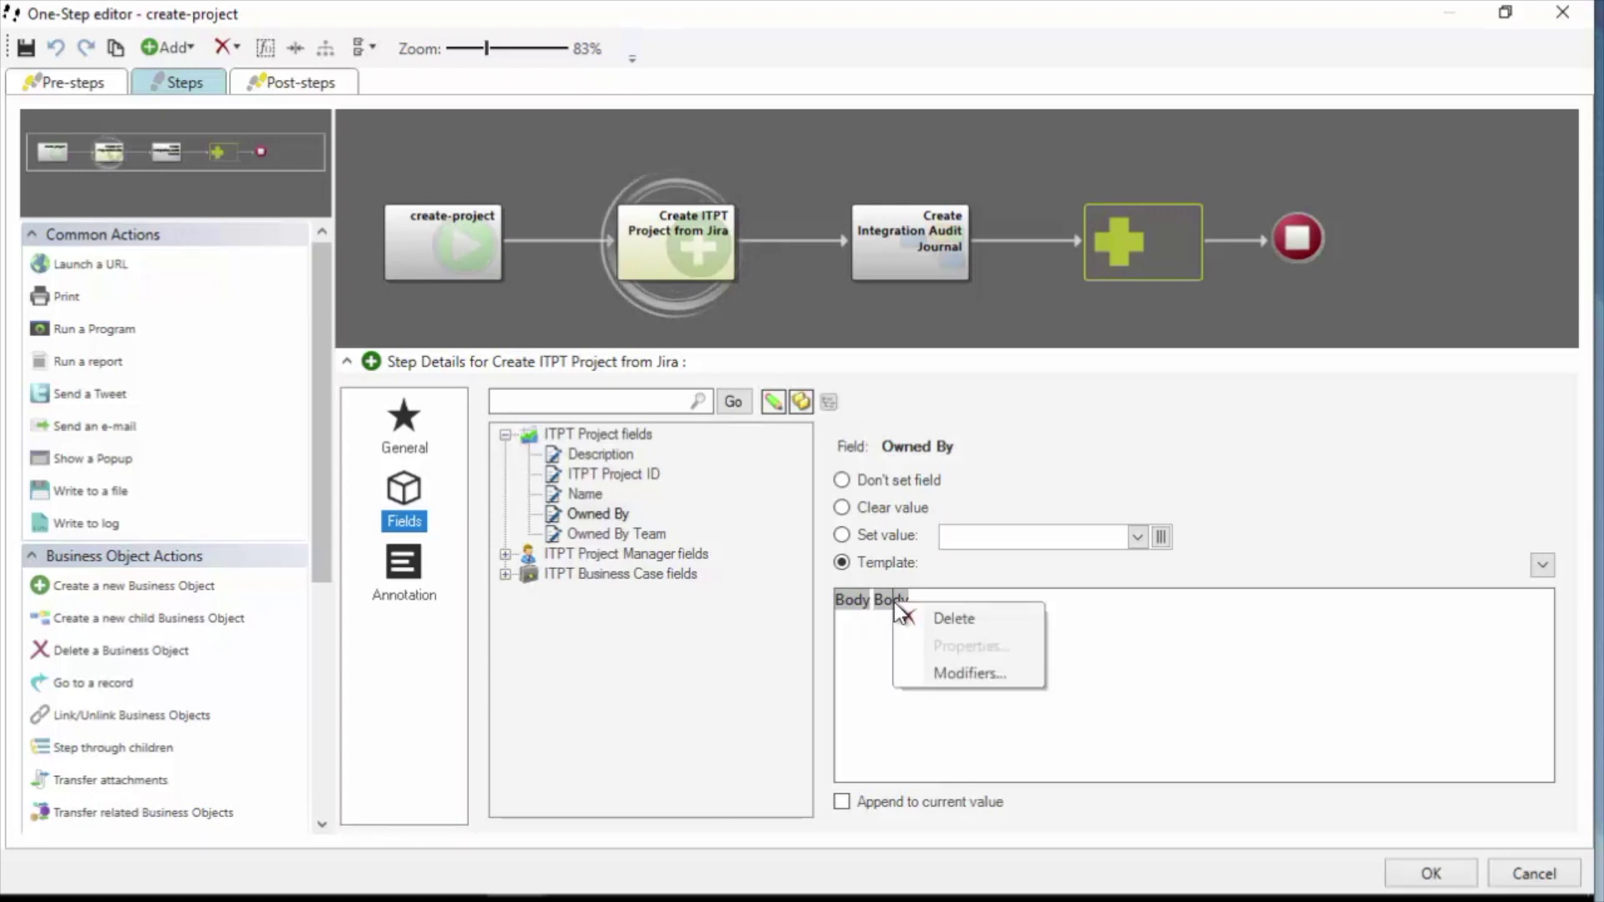
left_click(941, 675)
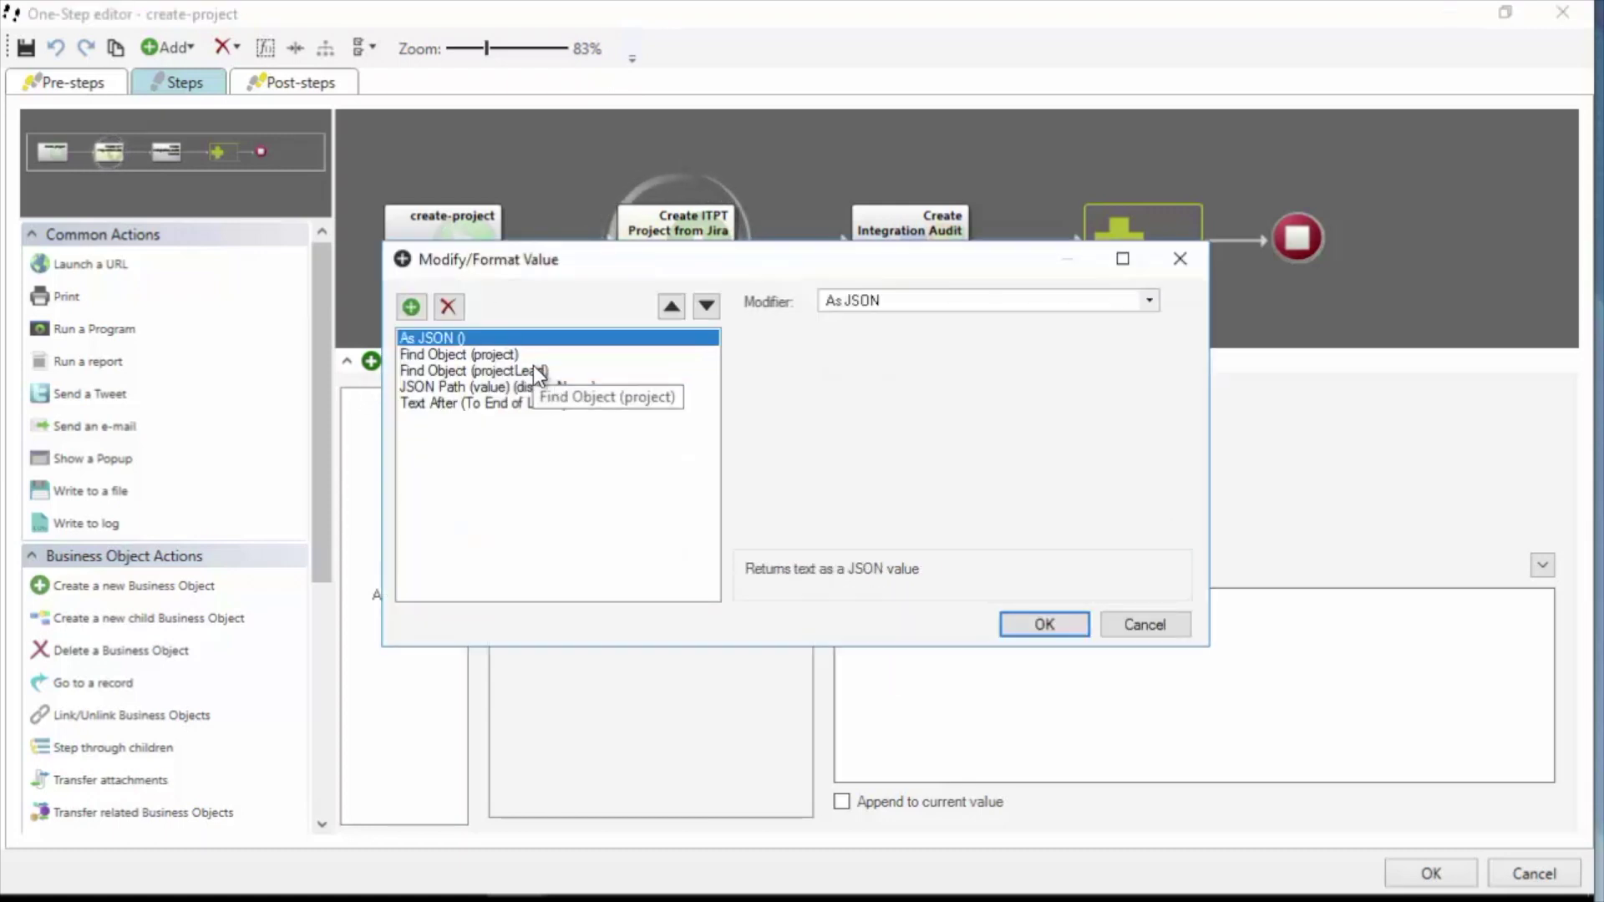
left_click(518, 399)
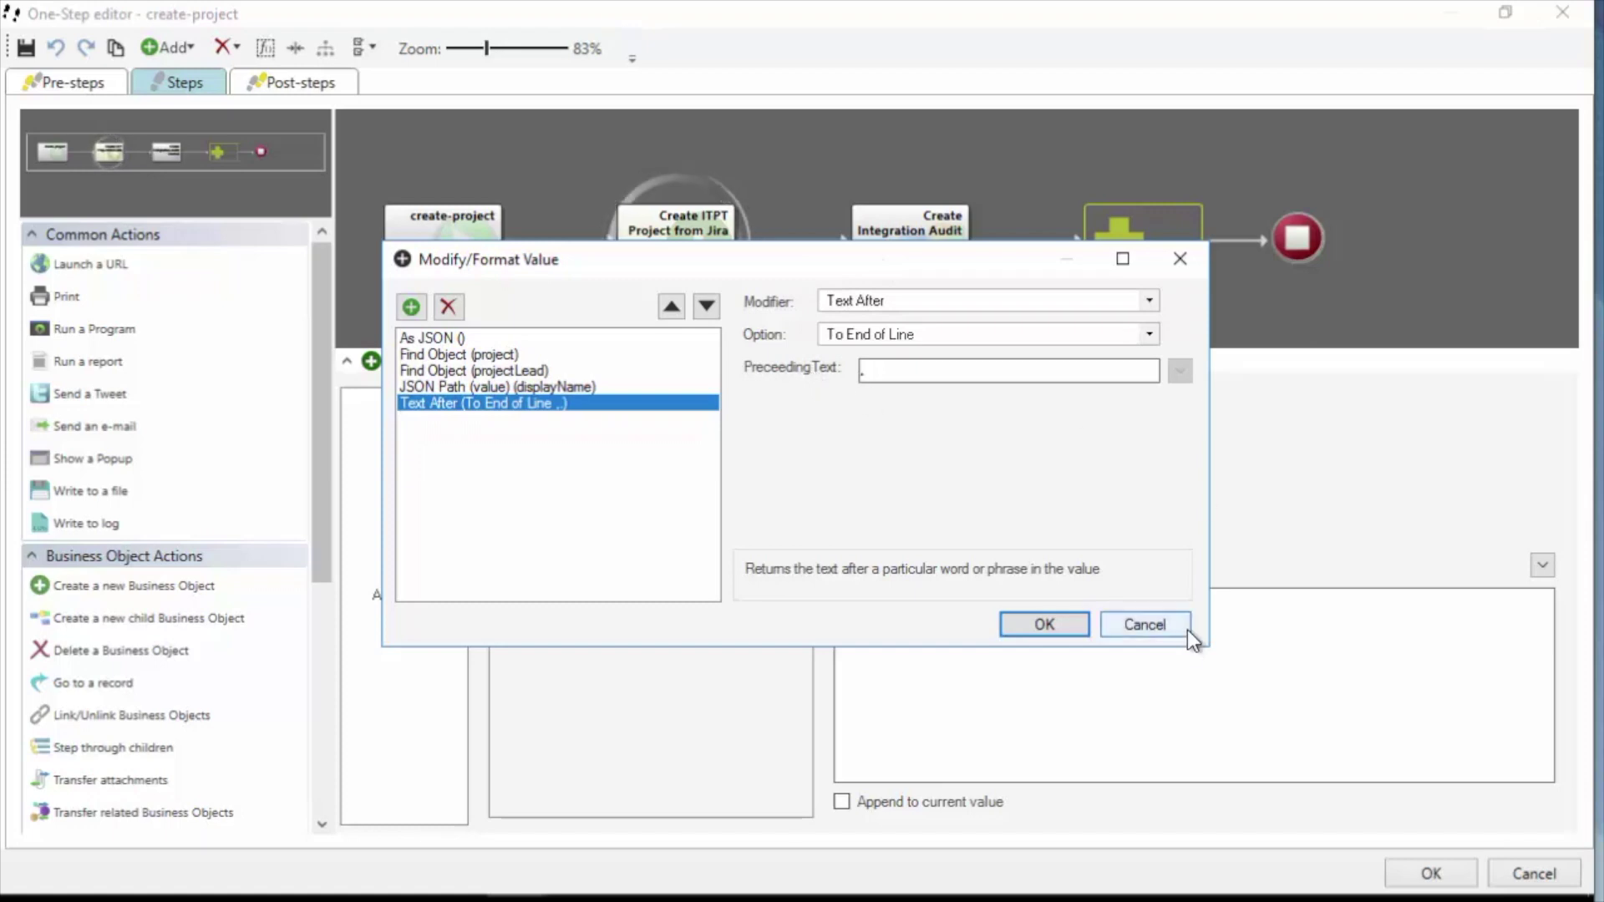
left_click(1137, 625)
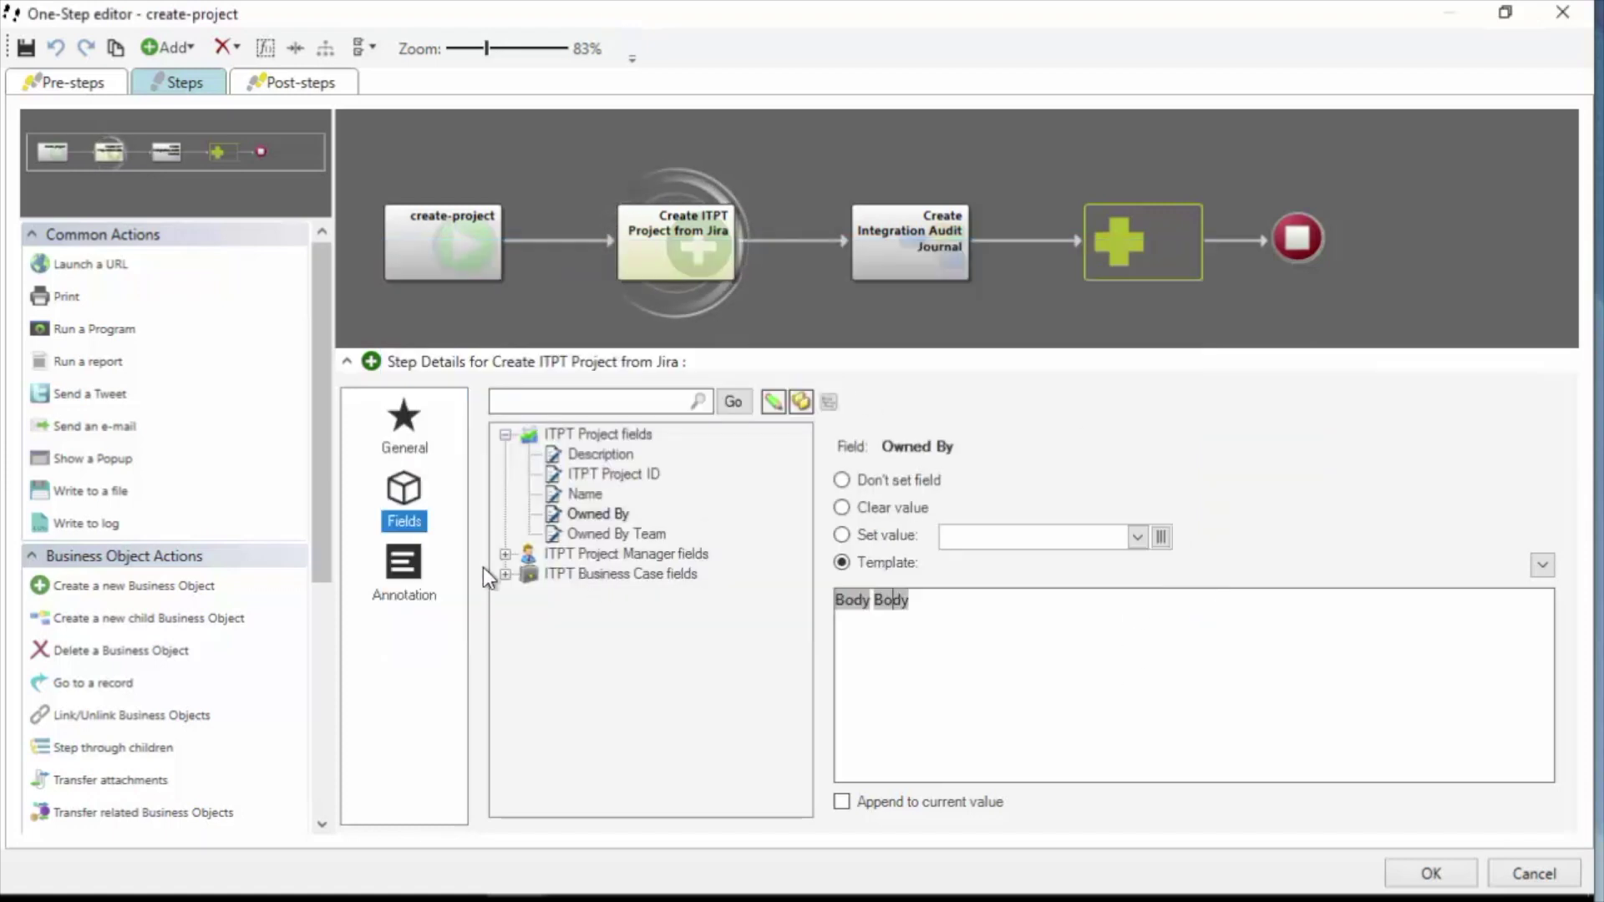
Turn off 'Open new record after action' for Create ITPT Project from Jira, then select the audit journal step.
left_click(417, 438)
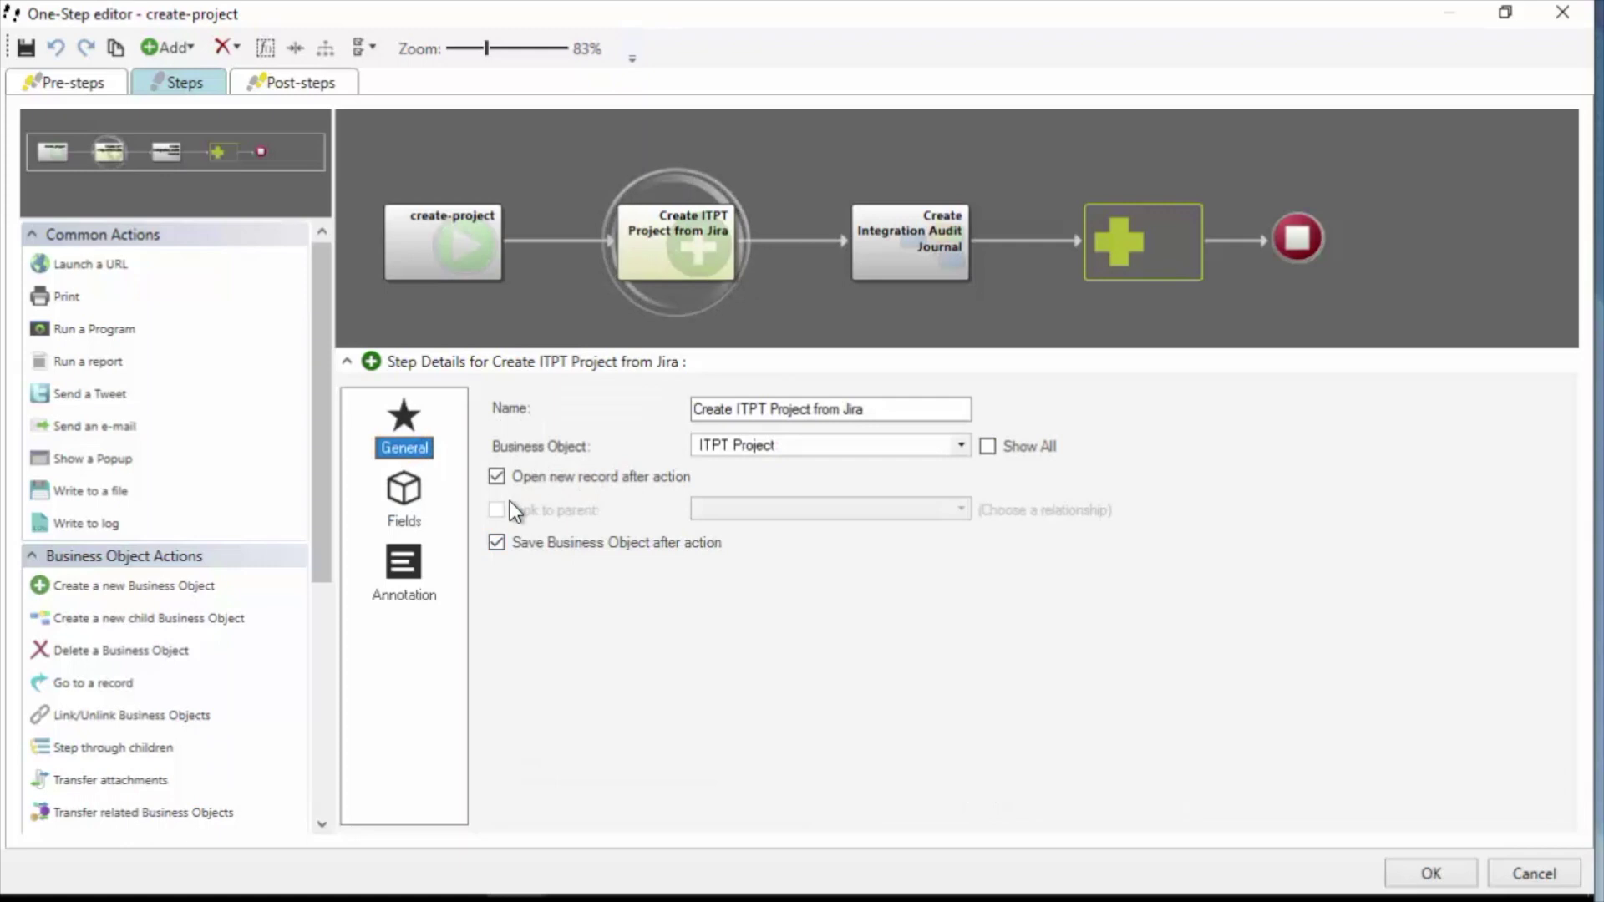
left_click(504, 478)
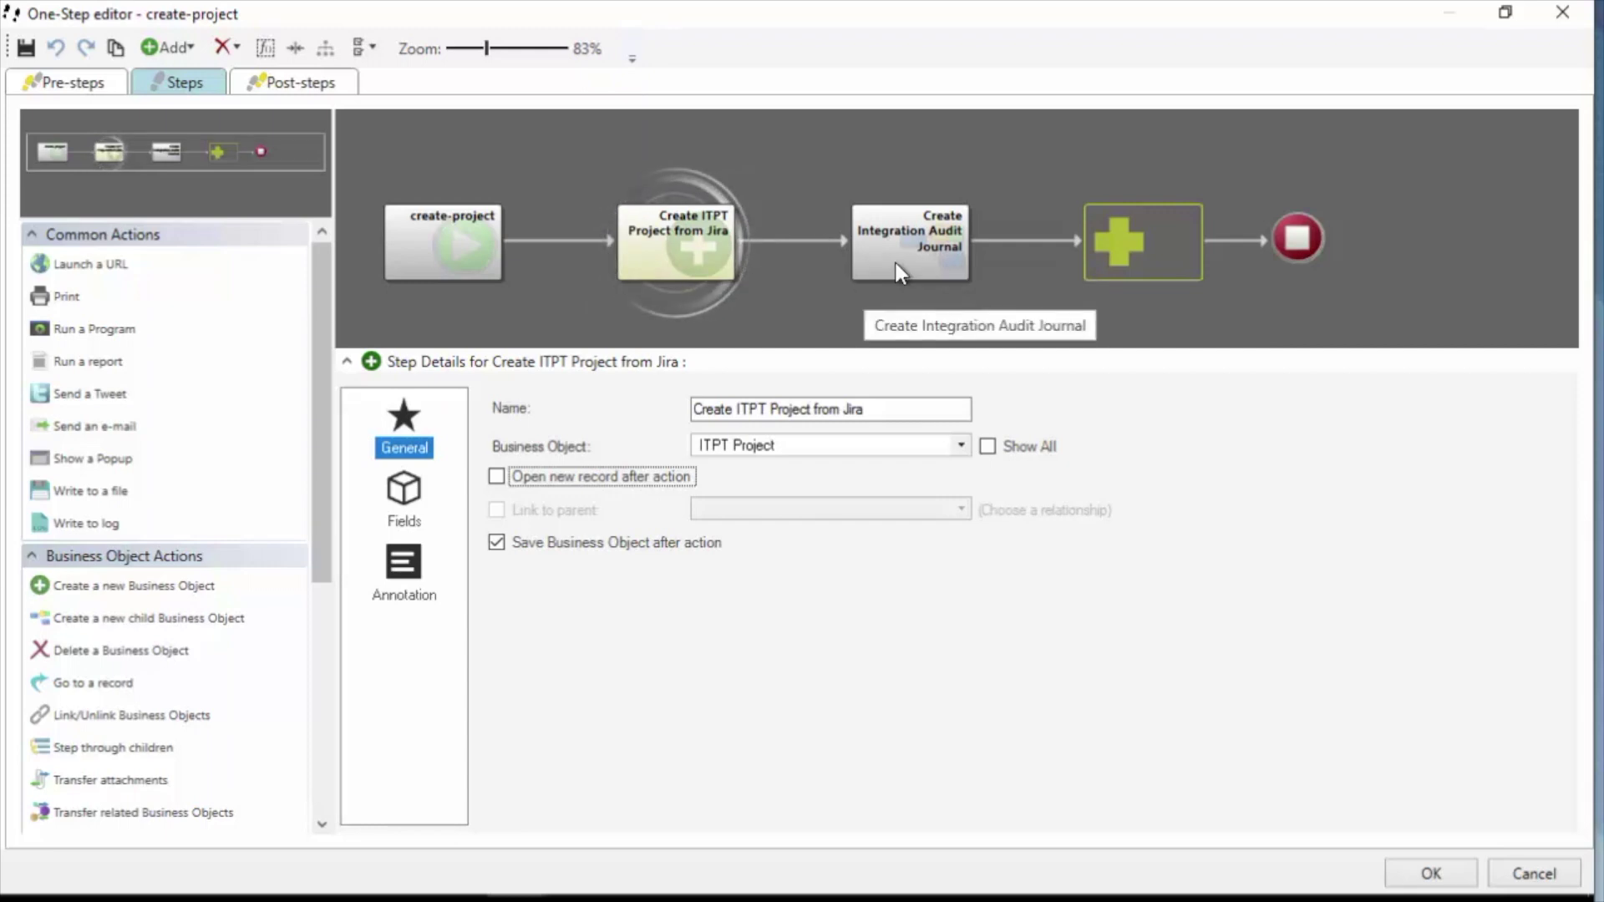
left_click(896, 263)
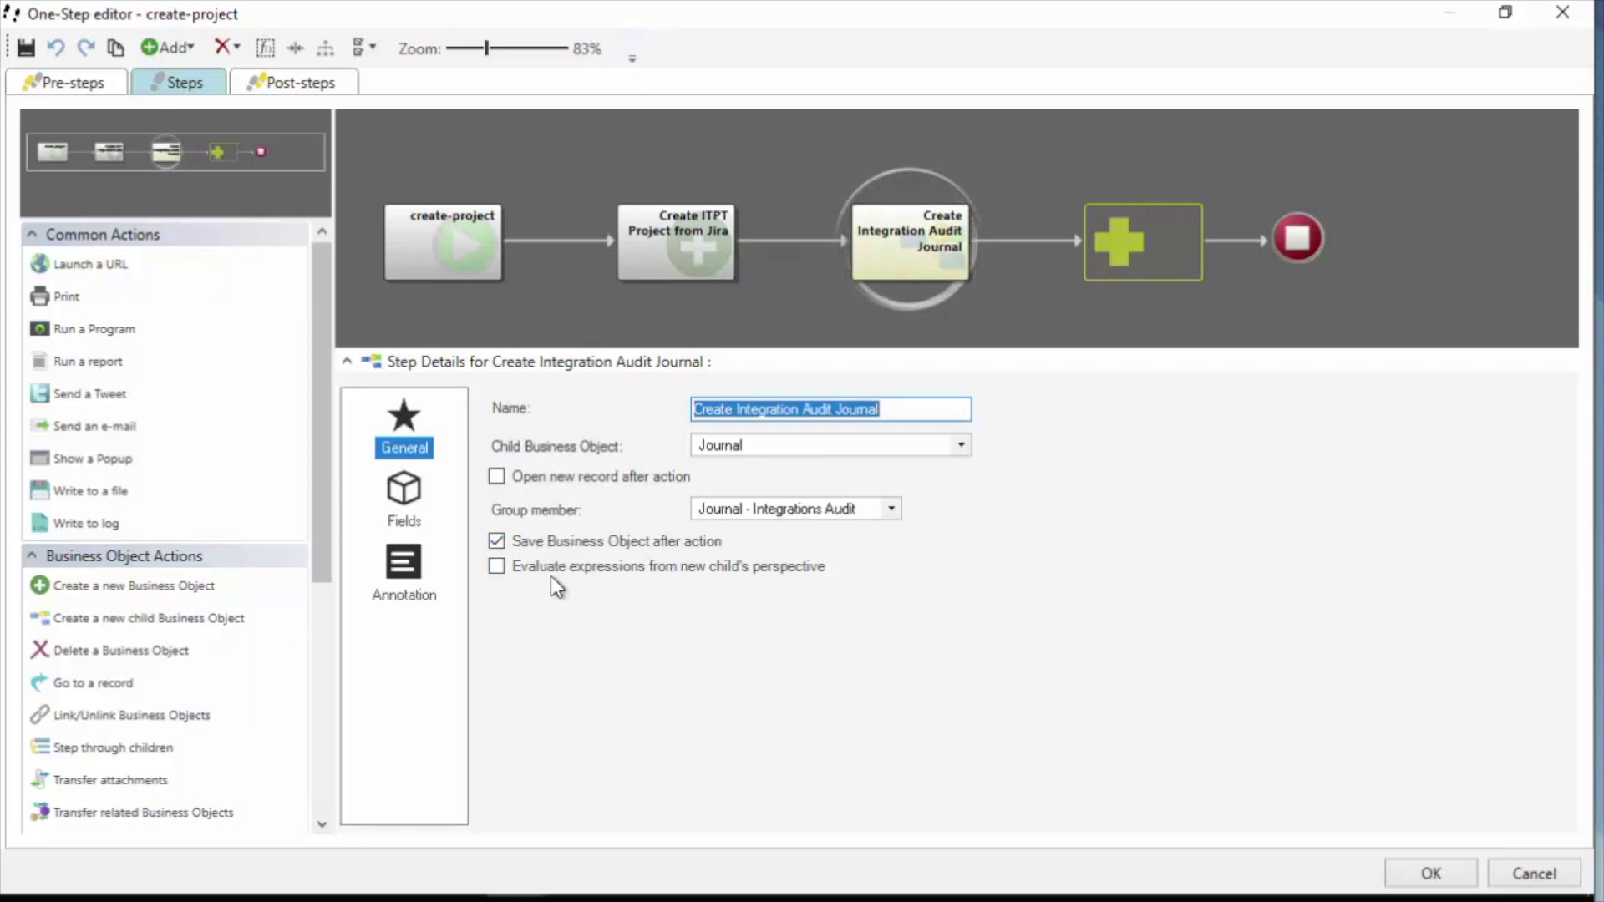
Filter the journal fields to set ones and inspect the Caller field's JSON Path self modifier.
left_click(399, 501)
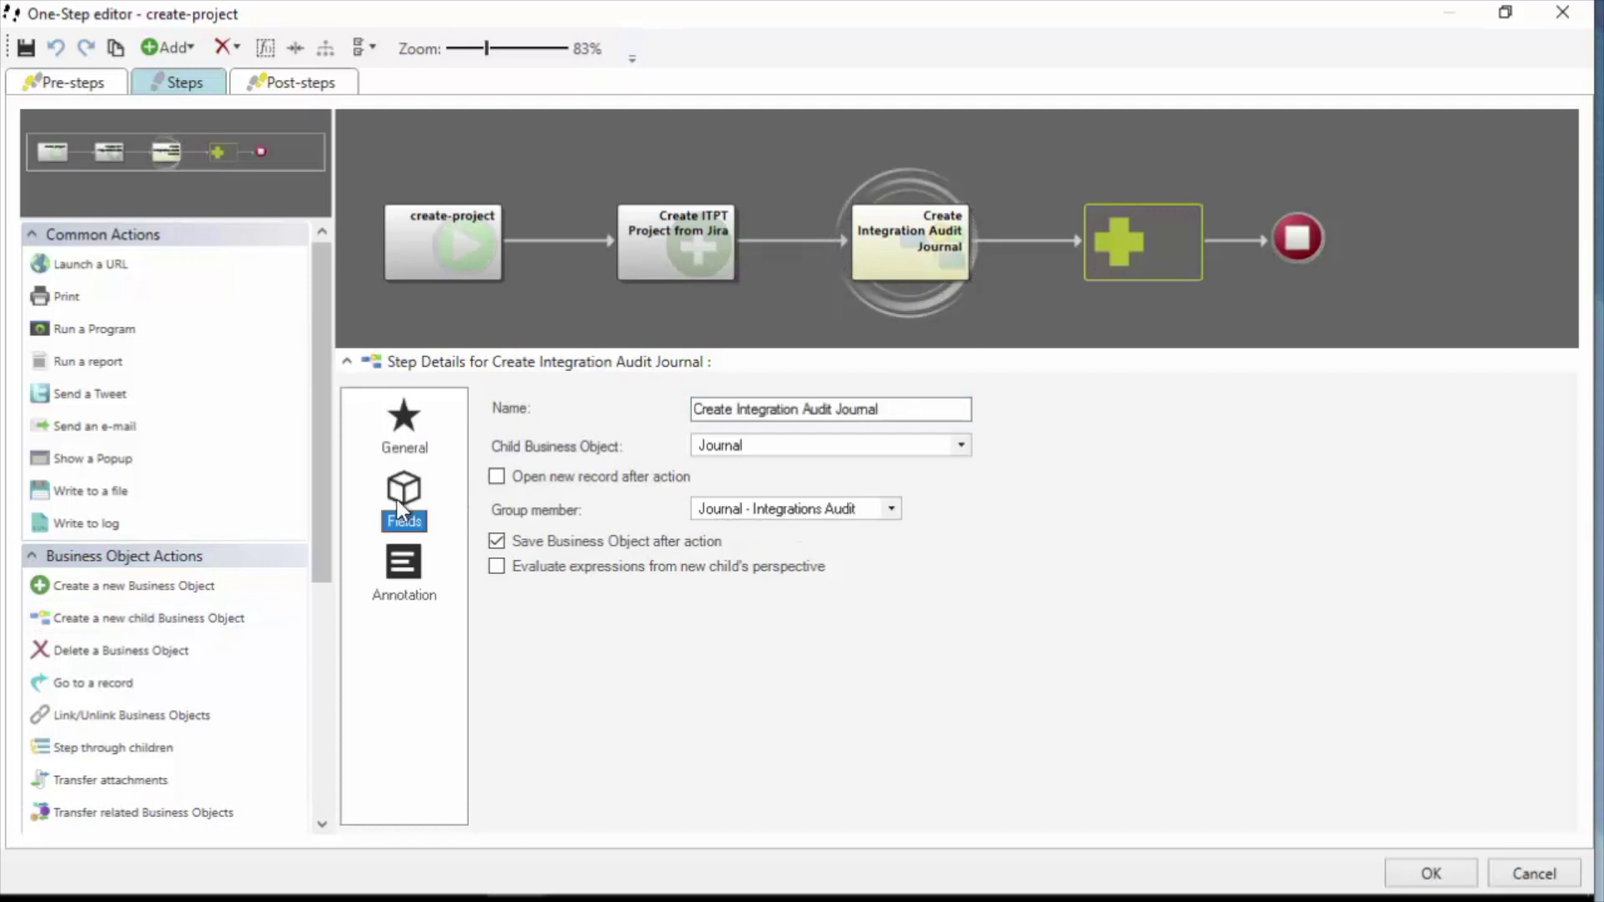
left_click(774, 405)
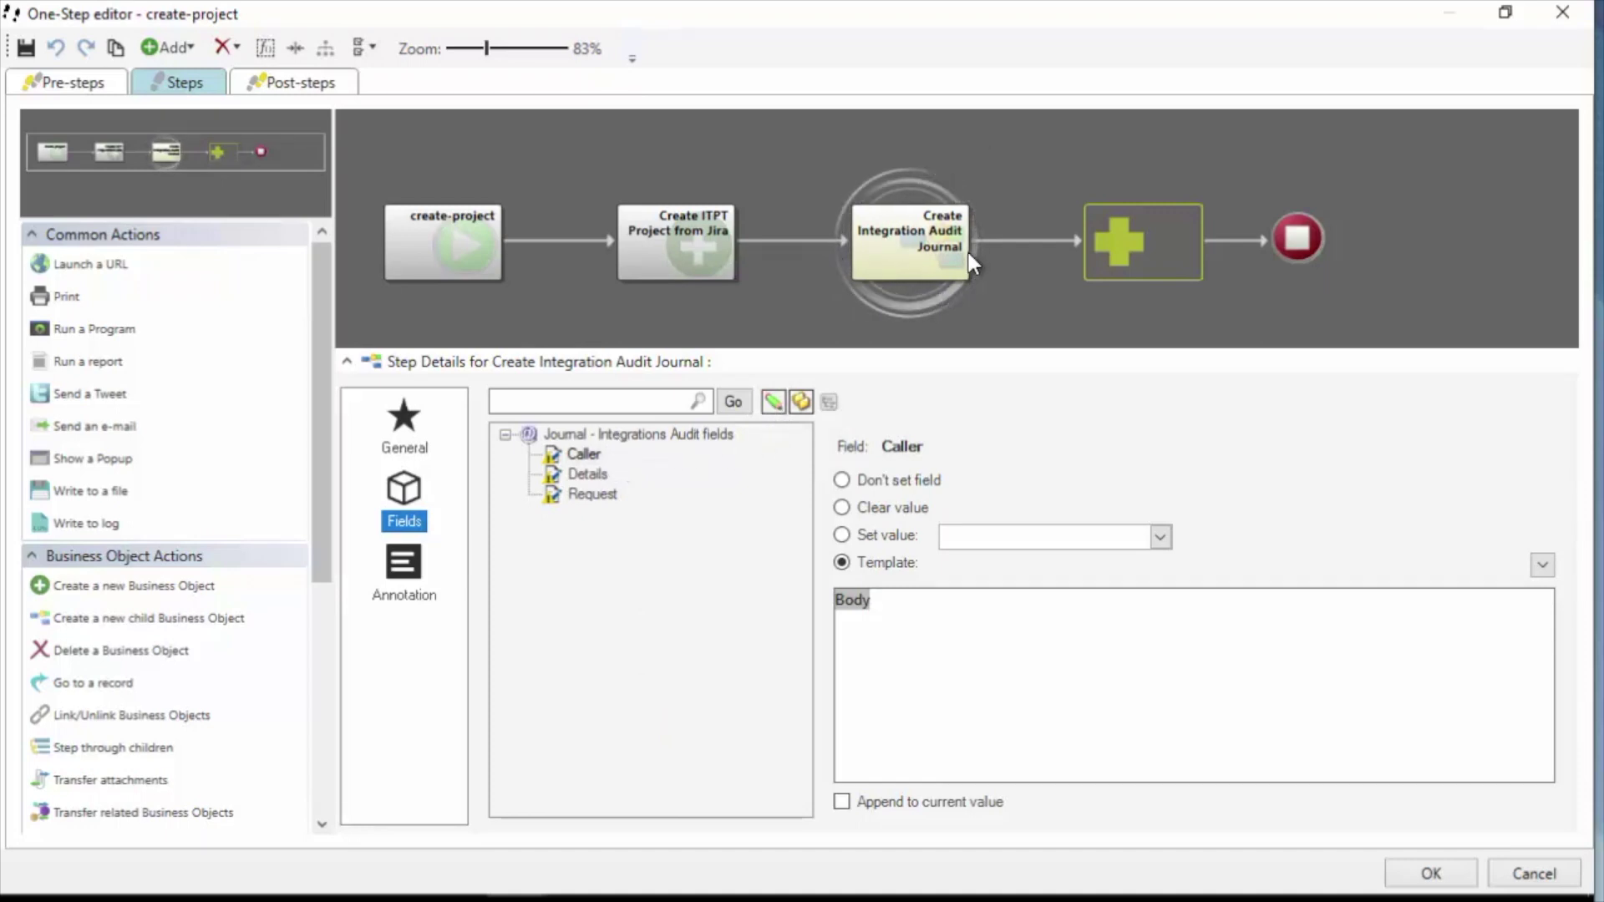
left_click(577, 454)
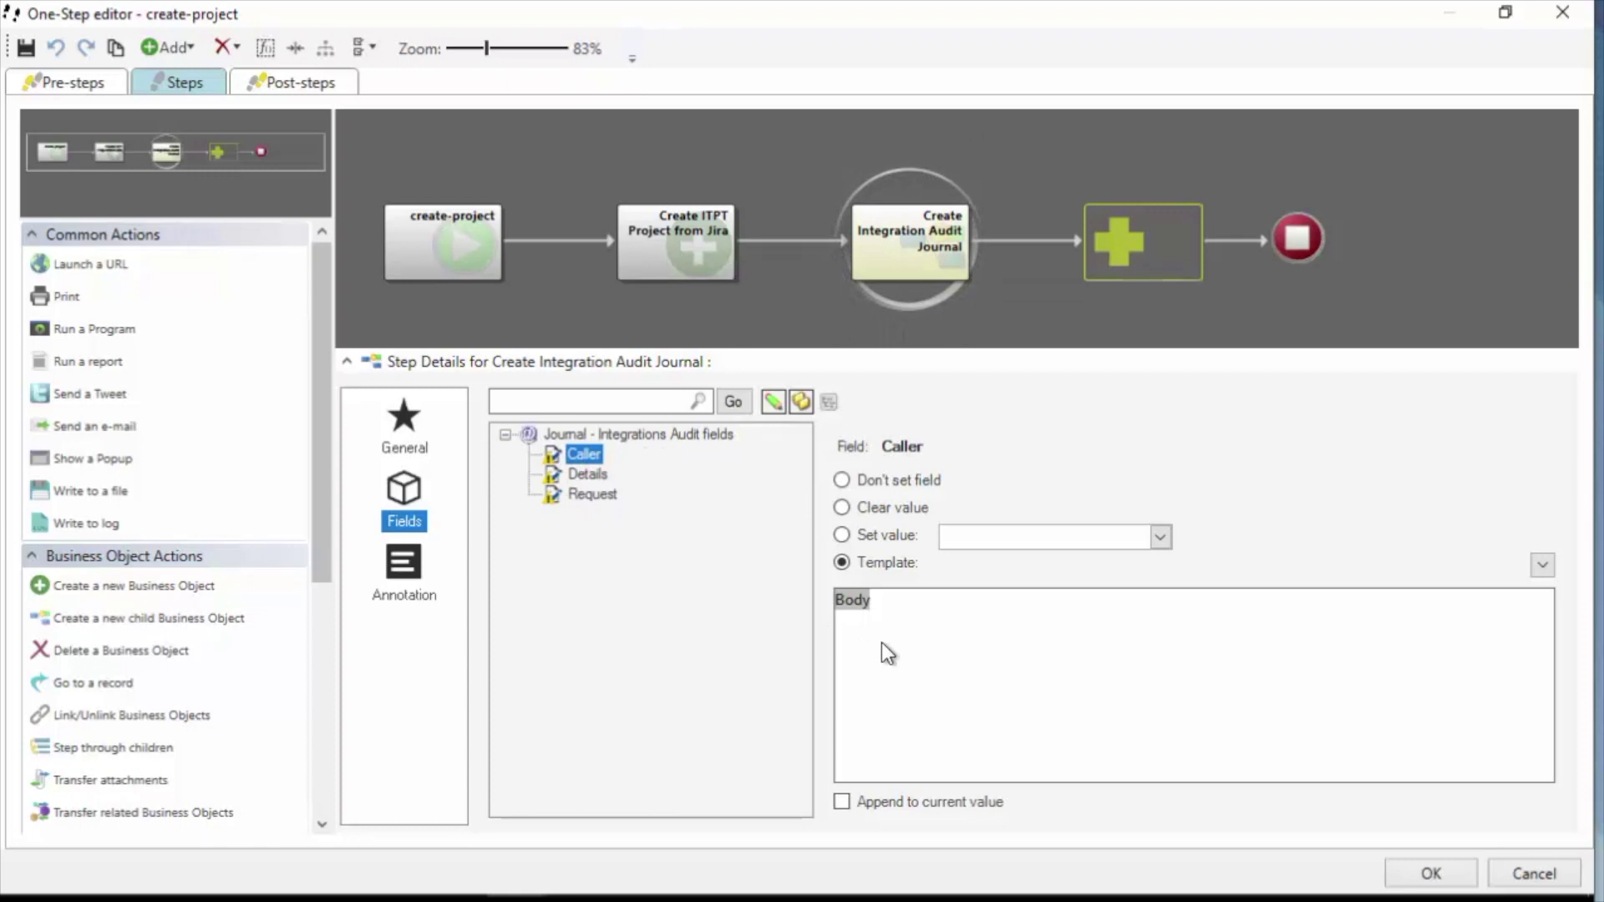
right_click(850, 610)
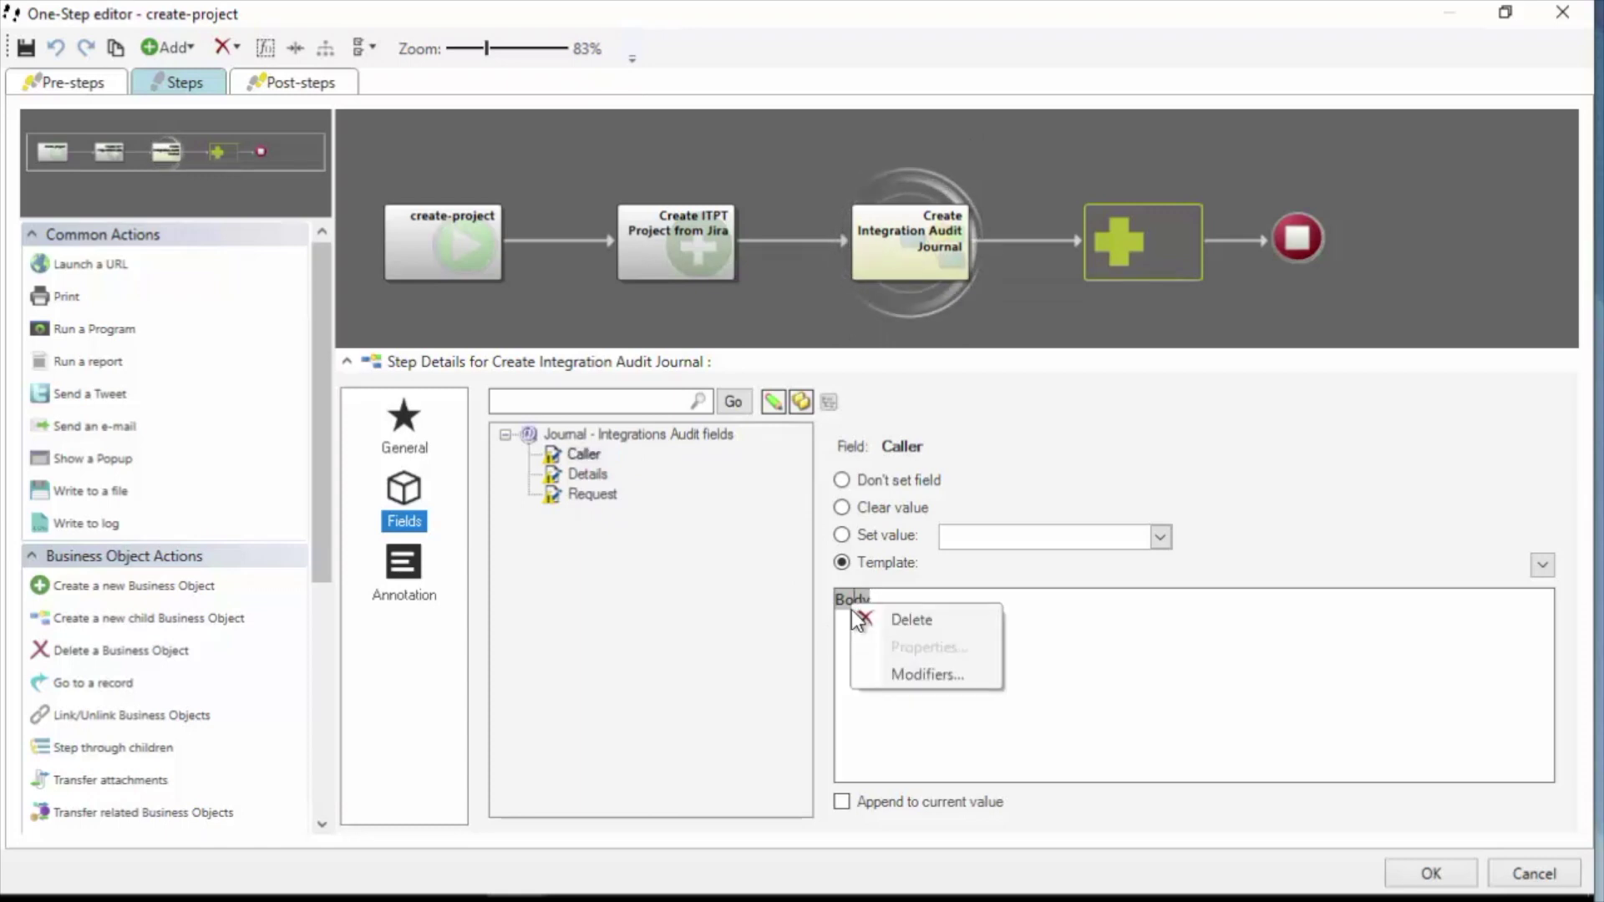
left_click(919, 675)
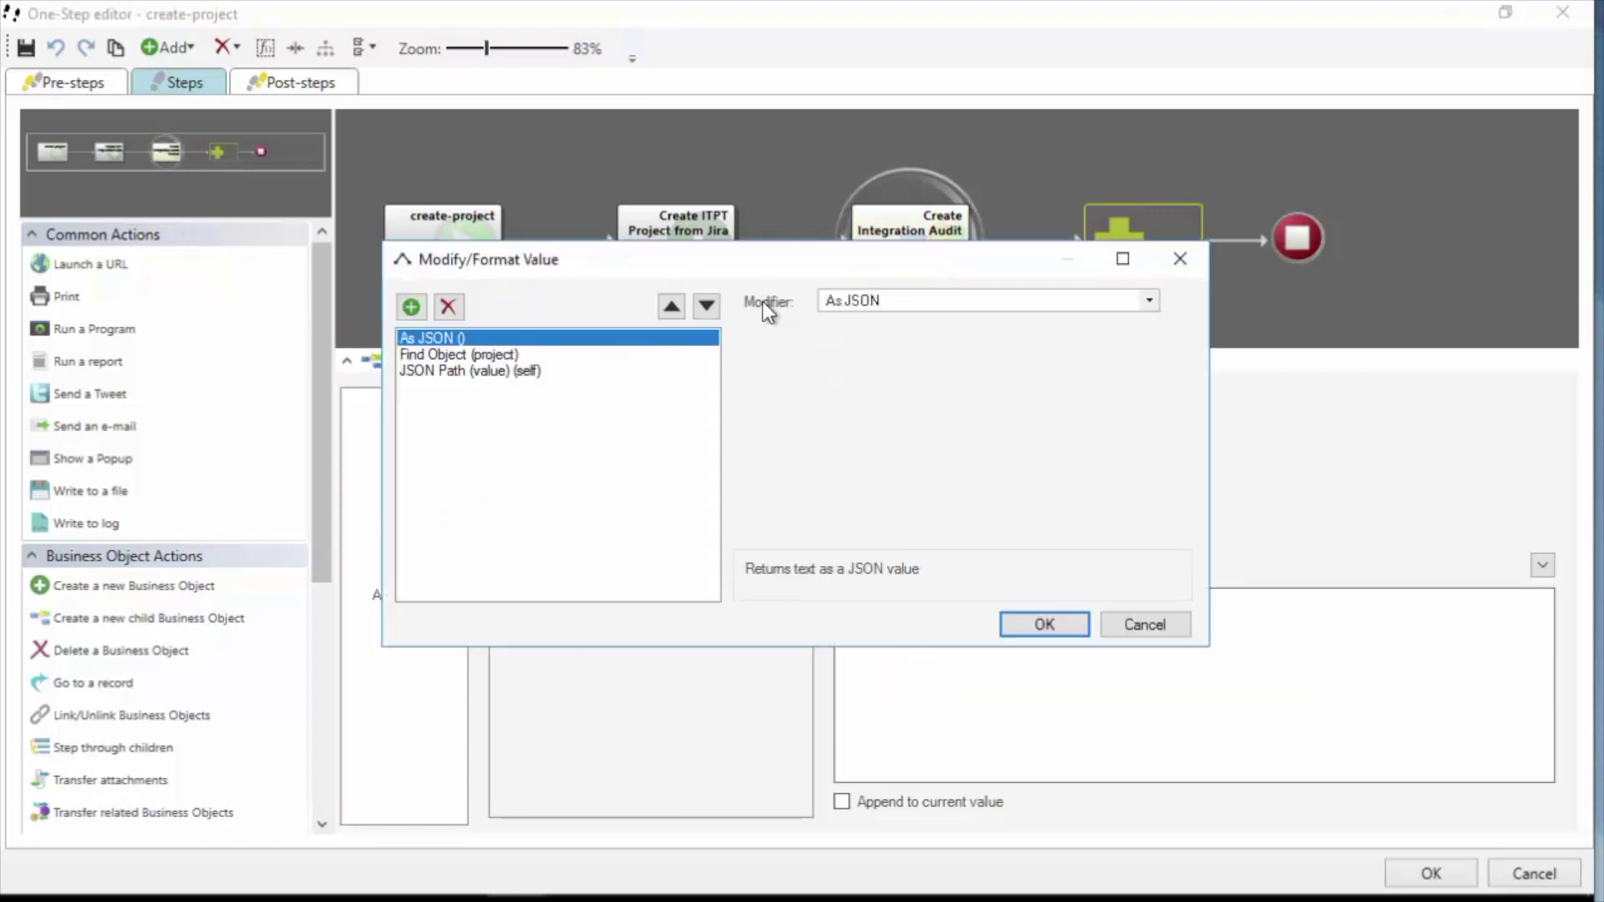
left_click(493, 370)
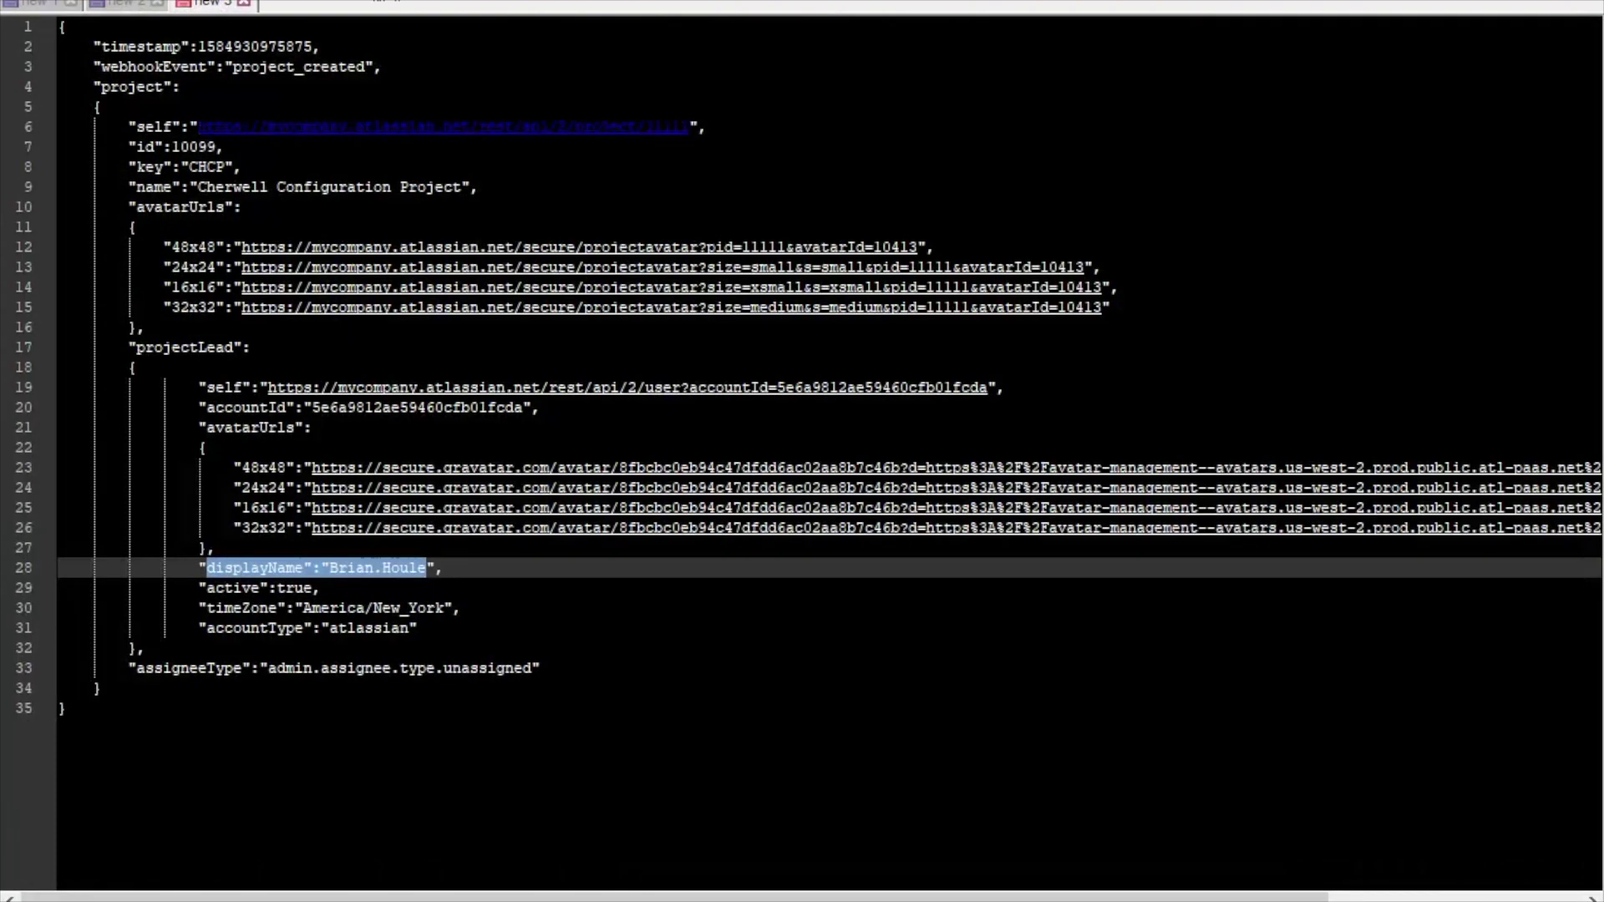
Match the self modifier to the project's self URL in the JSON, then view Details' template.
left_click_drag(707, 127, 138, 127)
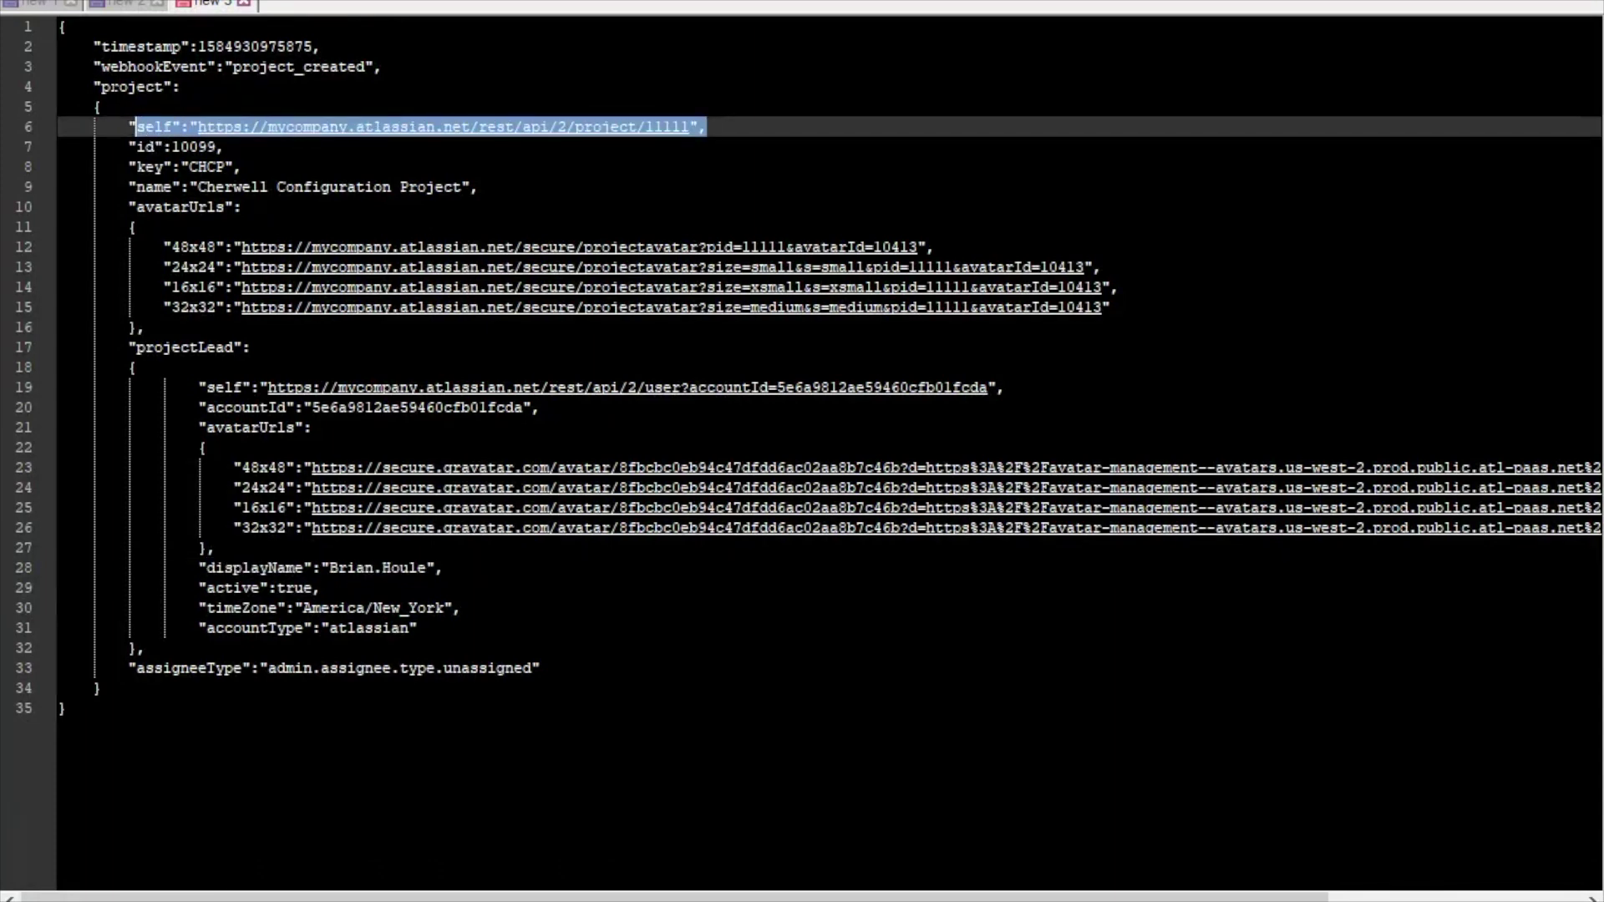
left_click(92, 87)
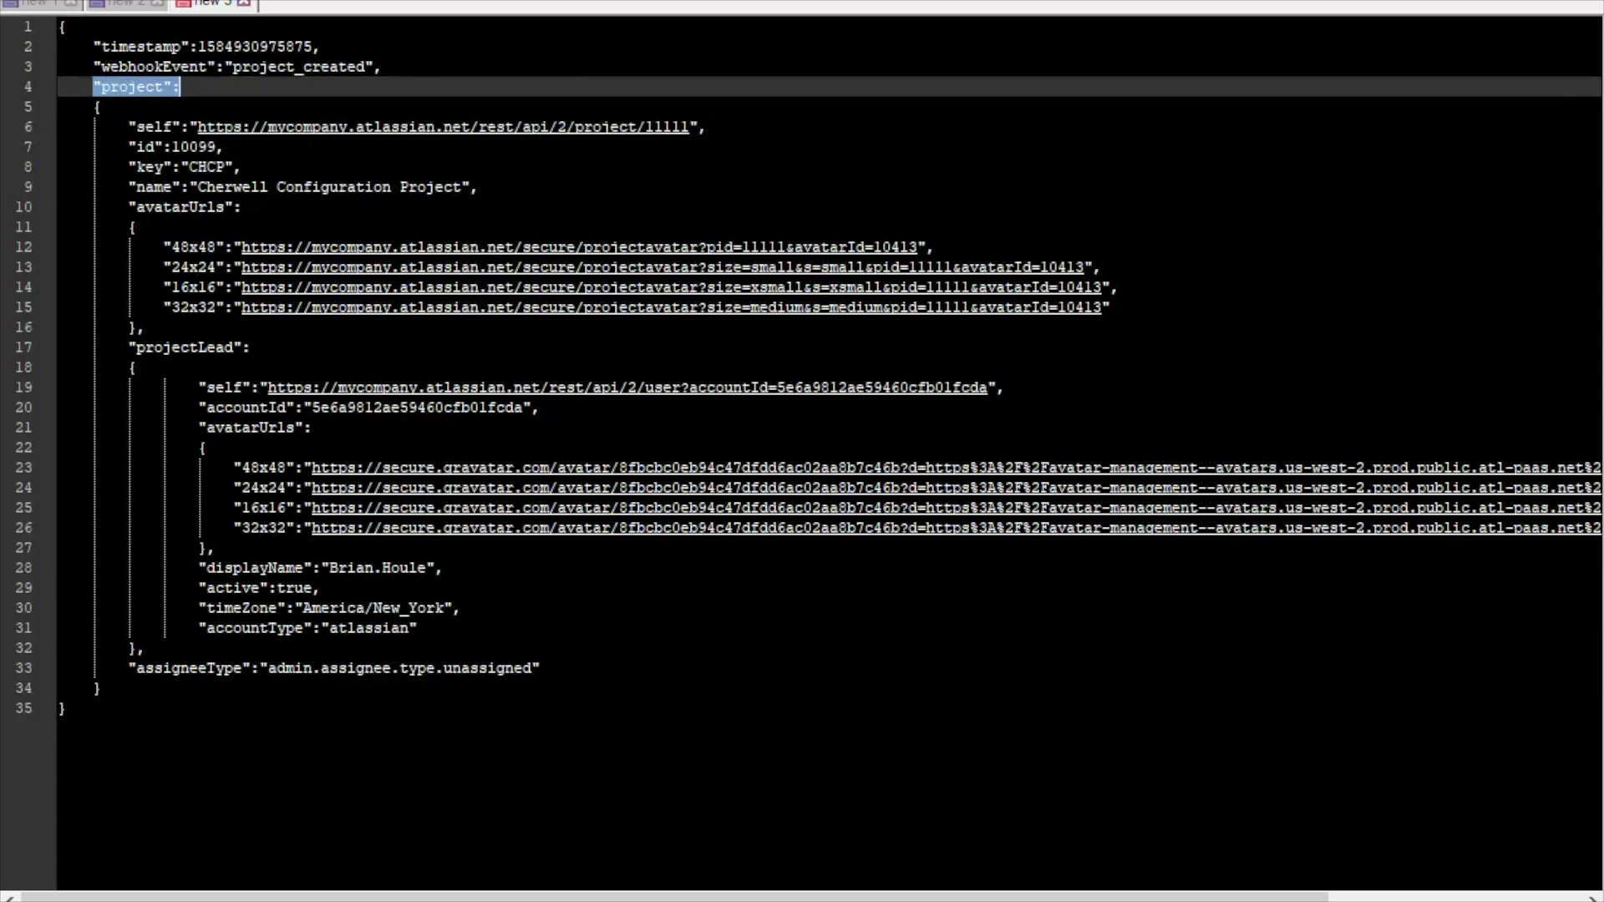
key("alt+Tab")
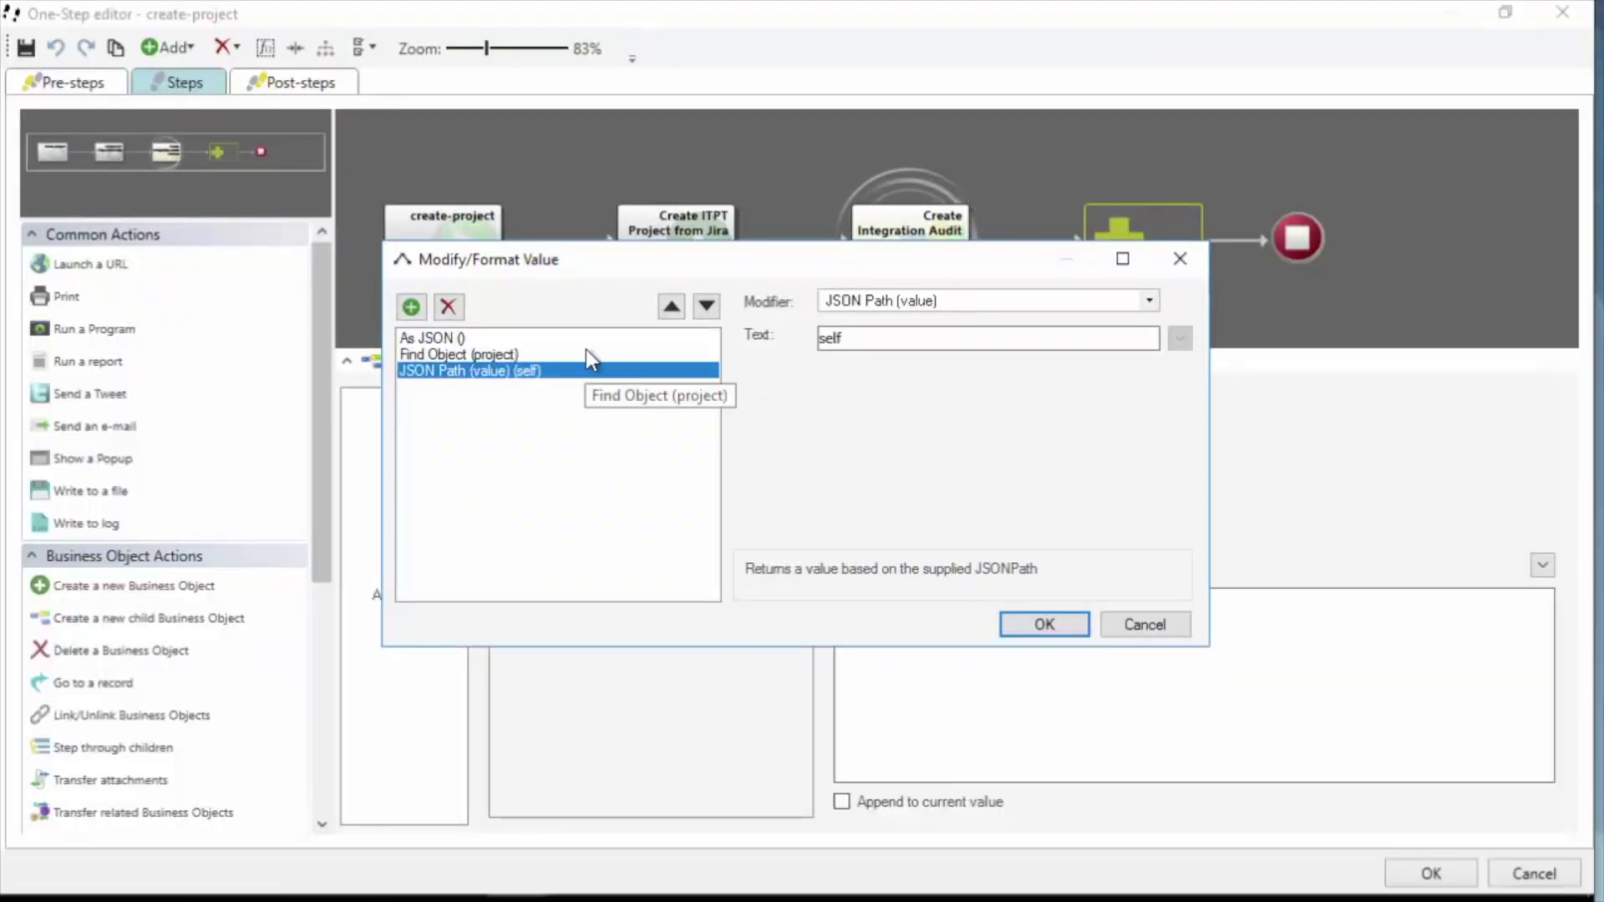
left_click(1156, 625)
left_click(590, 475)
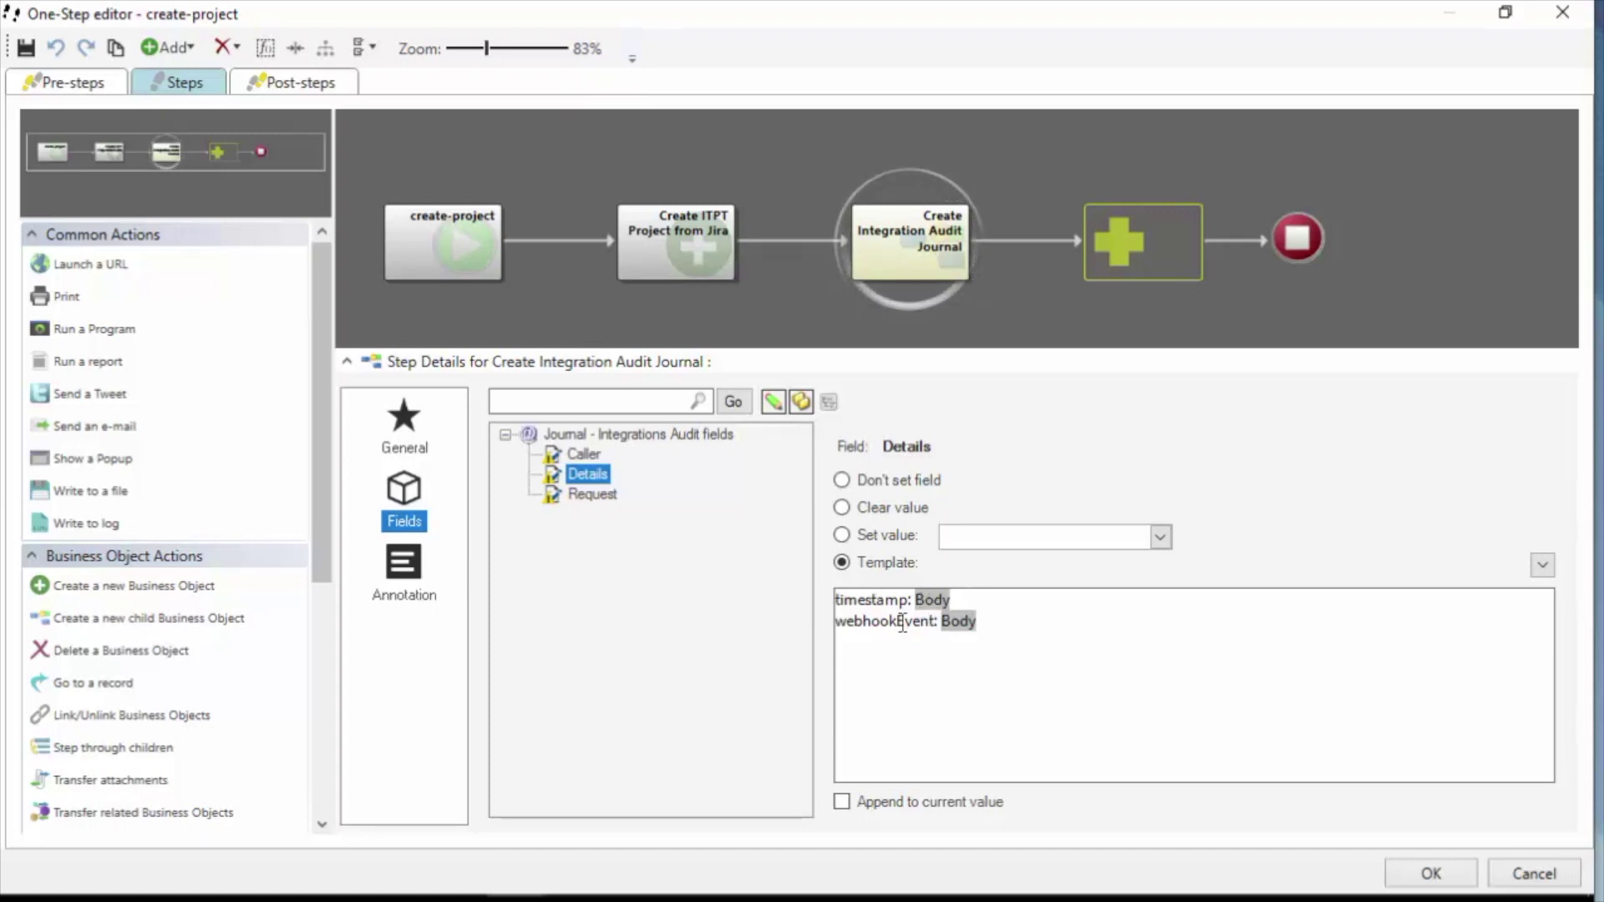
Confirm Details maps timestamp and webhookEvent, Request maps the whole Body, then cancel the editor.
mouse_move(710, 898)
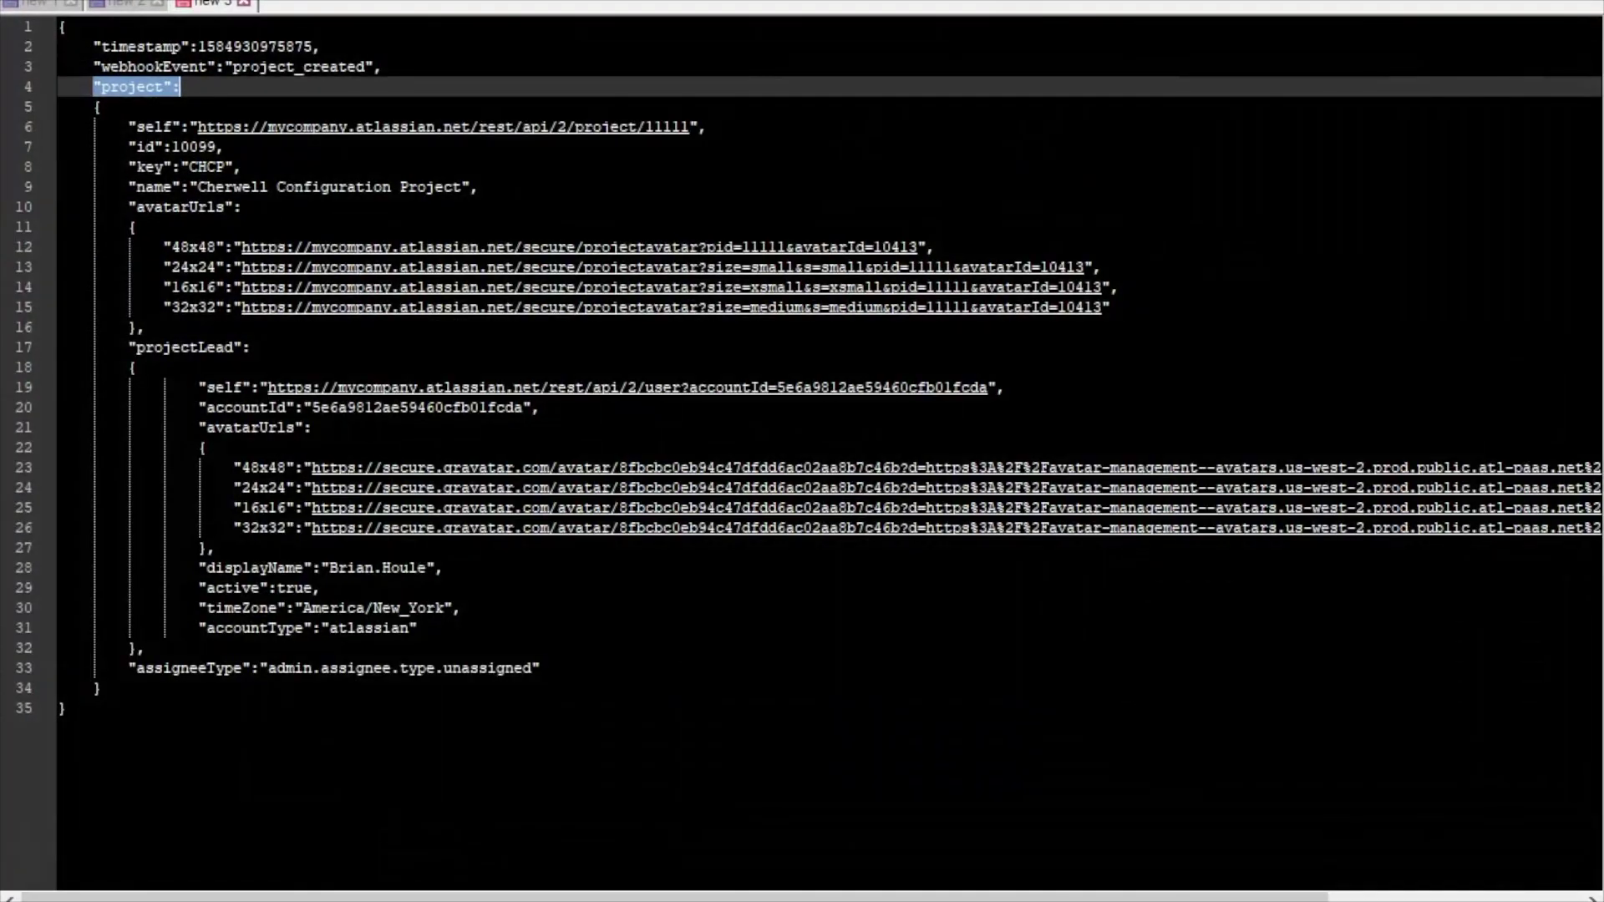
left_click_drag(374, 67, 174, 47)
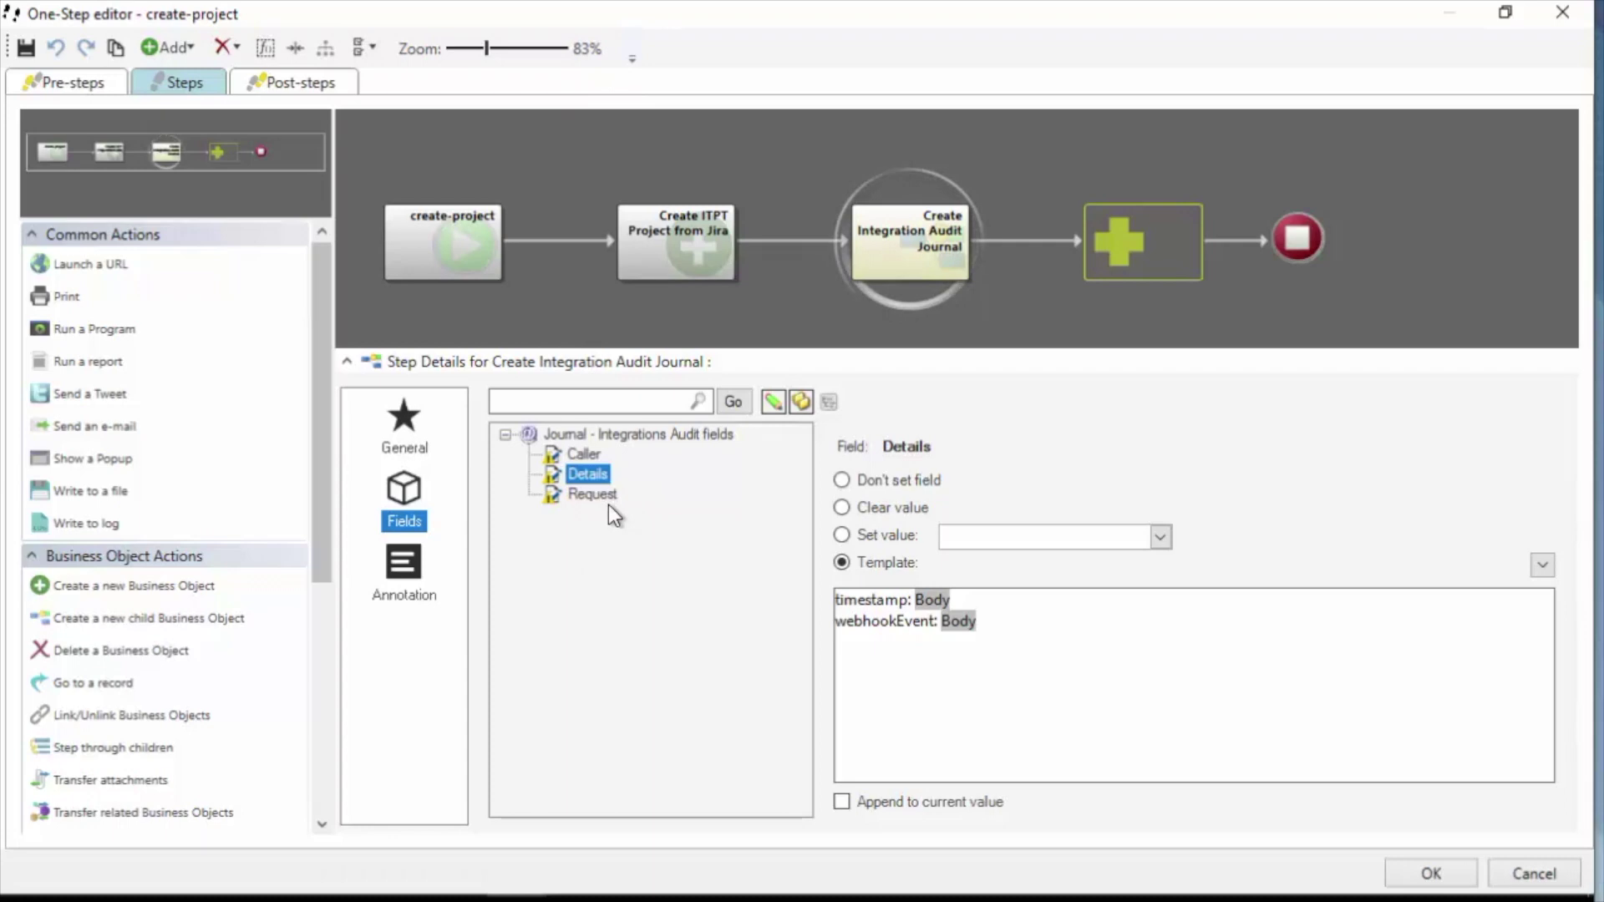
left_click(599, 495)
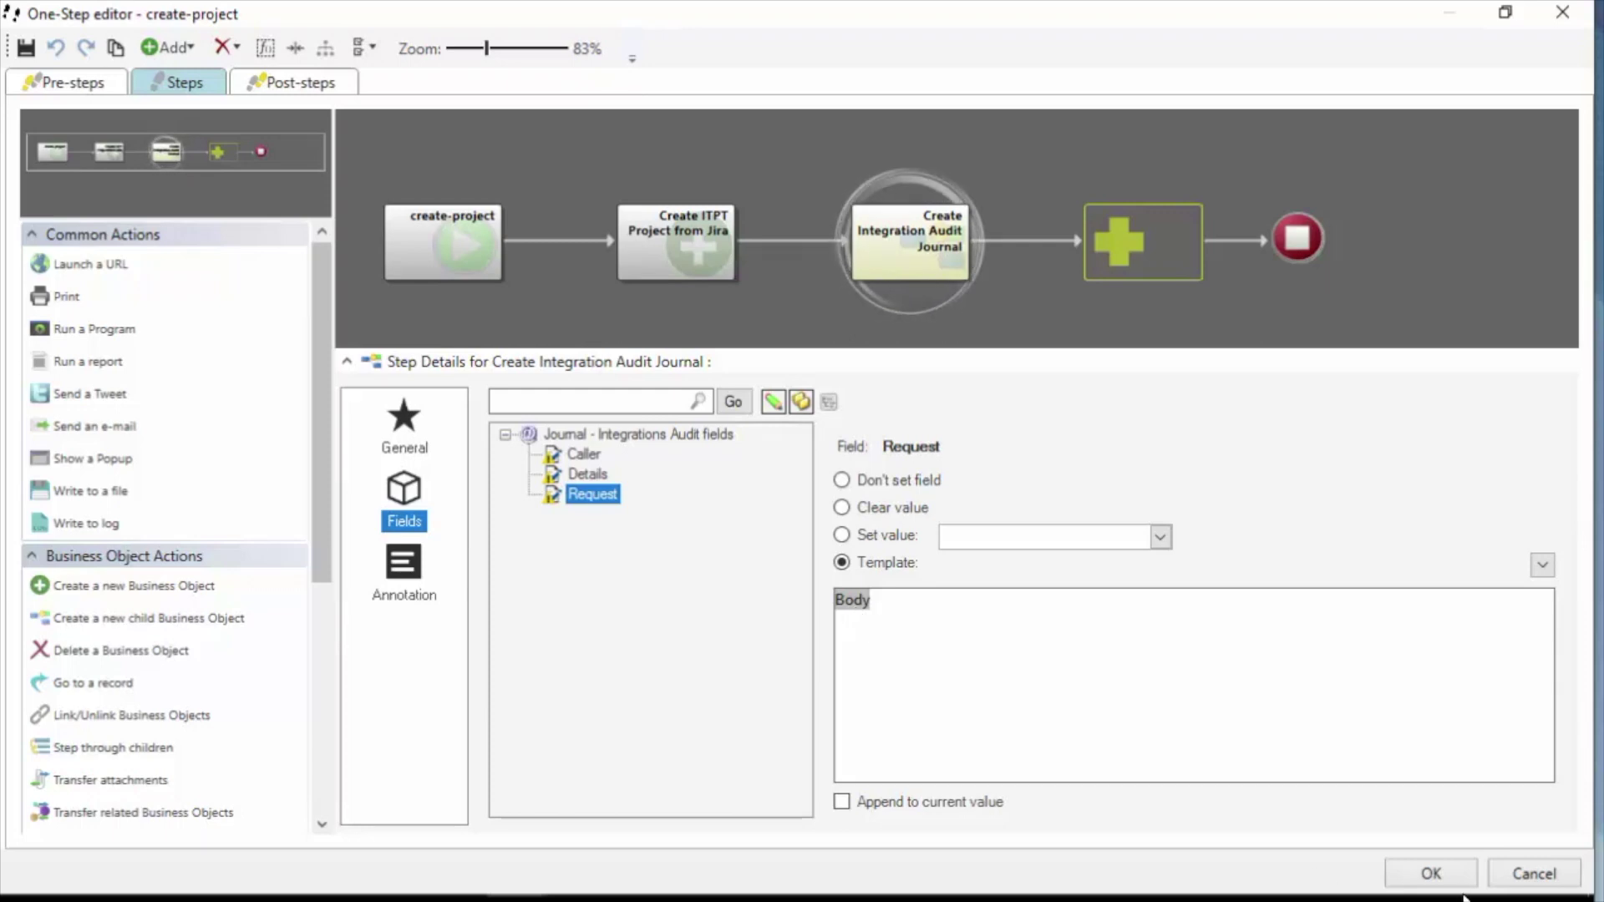
mouse_move(1452, 877)
left_click(1534, 875)
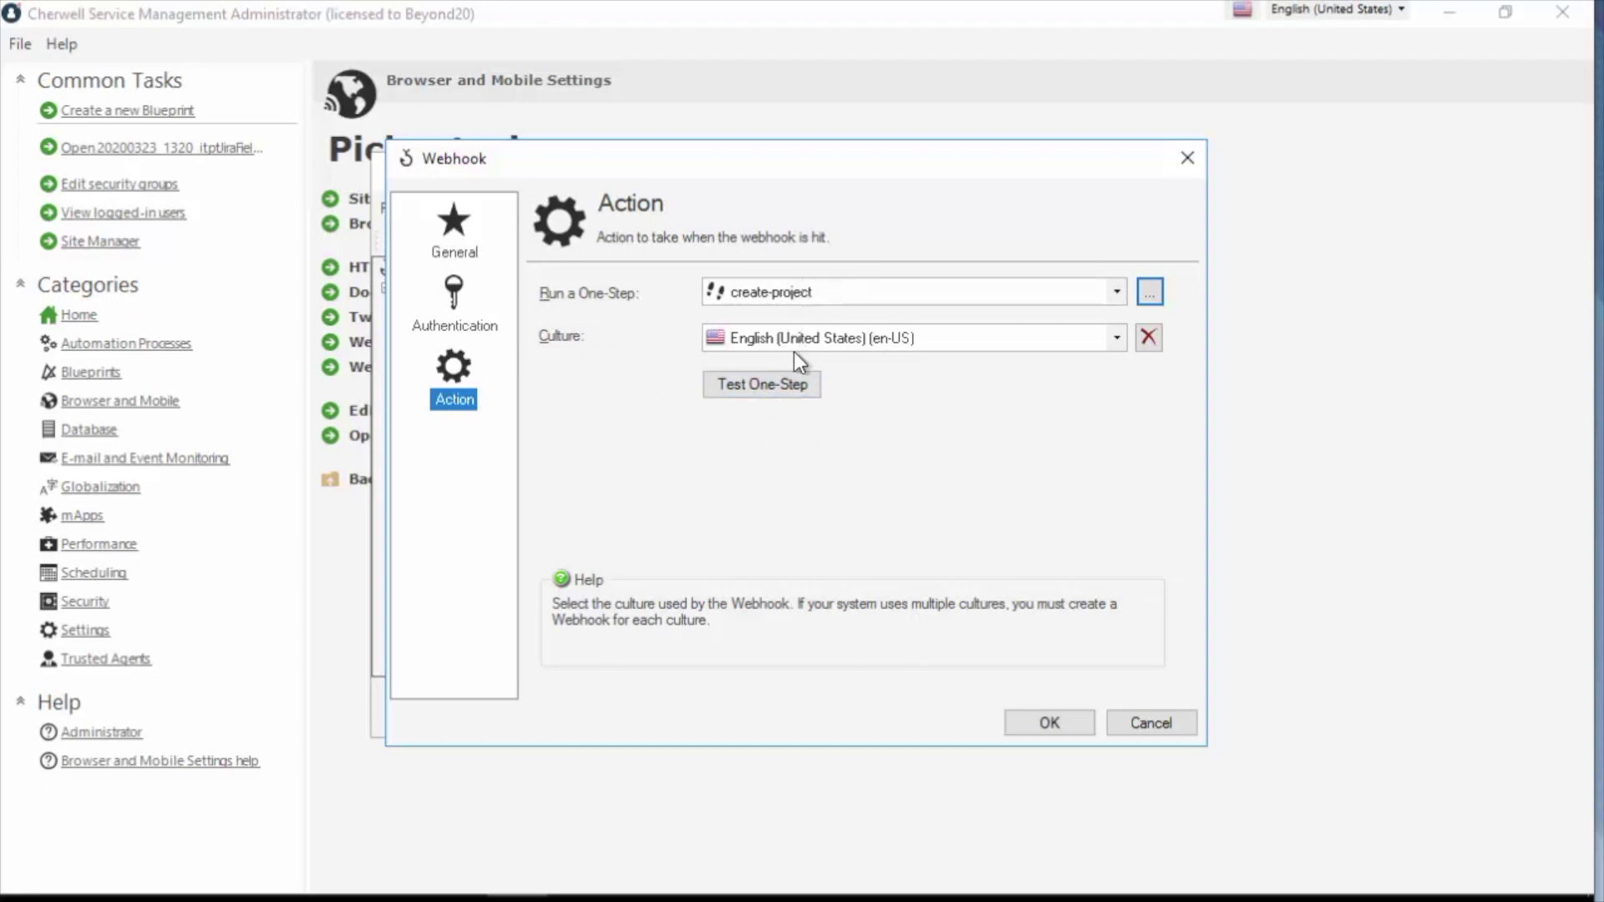
Start a Test One-Step run and copy the entire sample Jira JSON from Notepad++.
left_click(756, 390)
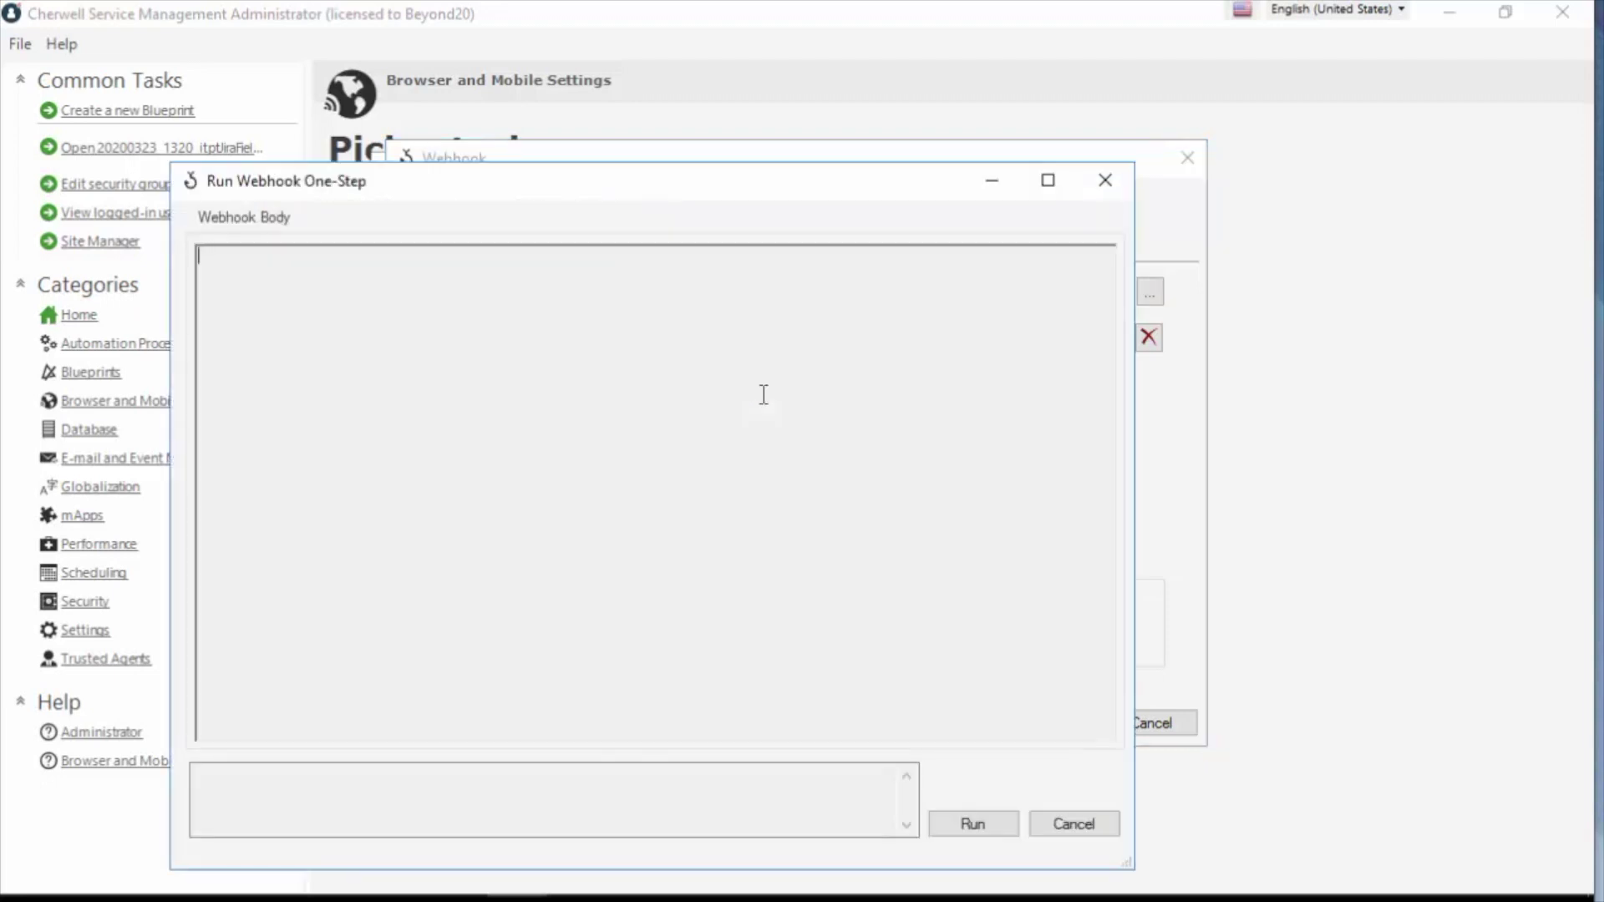
left_click_drag(440, 200, 258, 47)
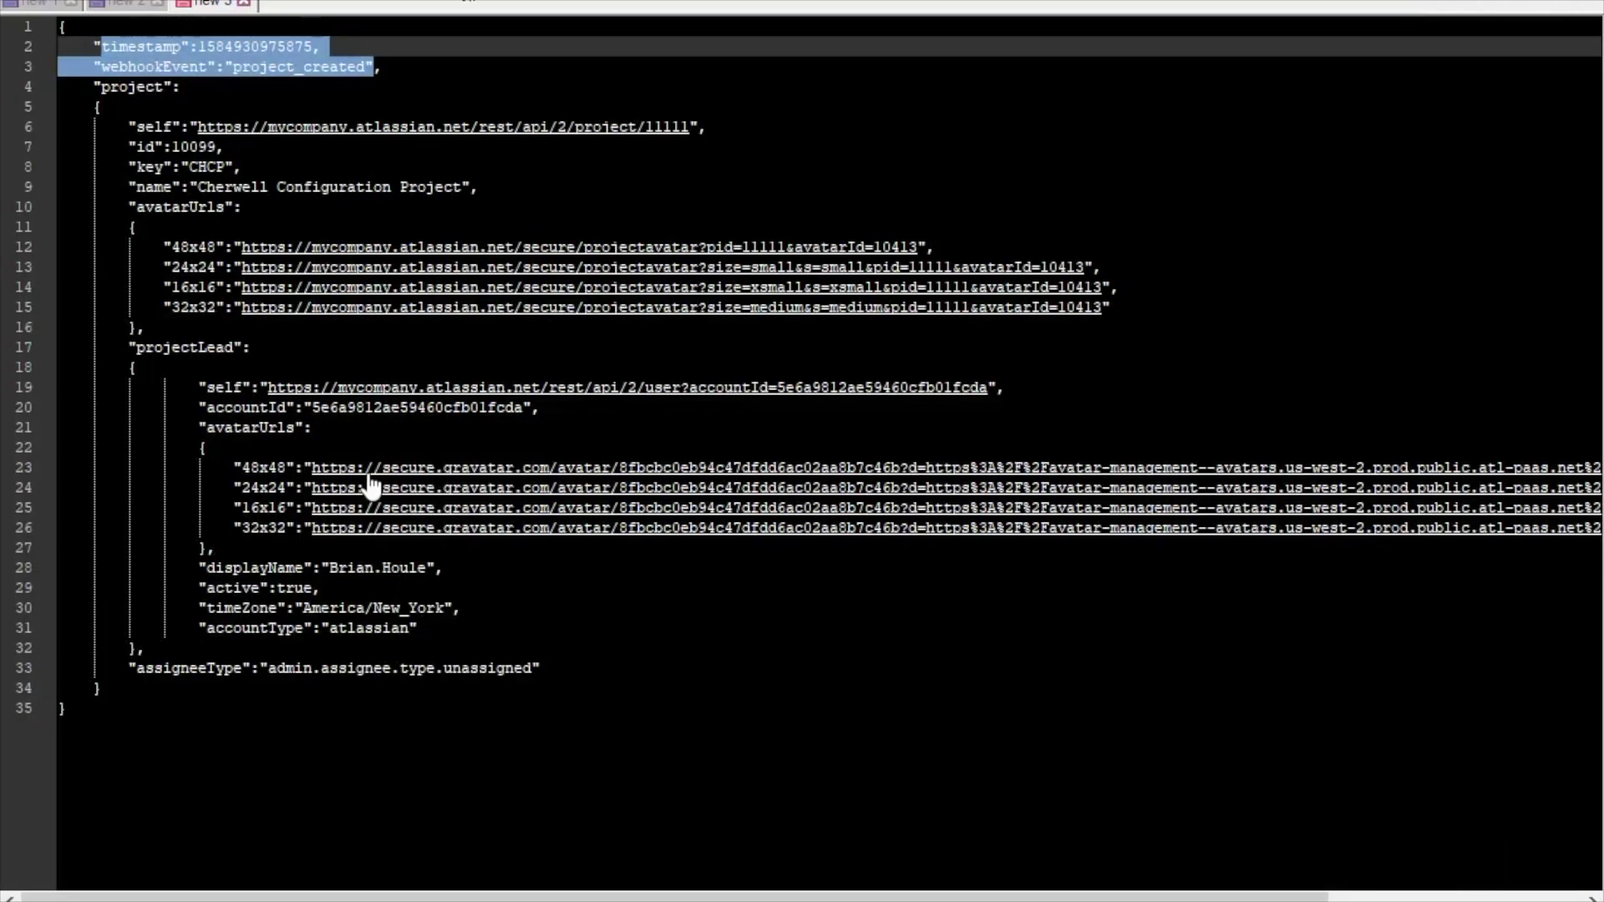
left_click_drag(39, 744, 15, 17)
right_click(122, 68)
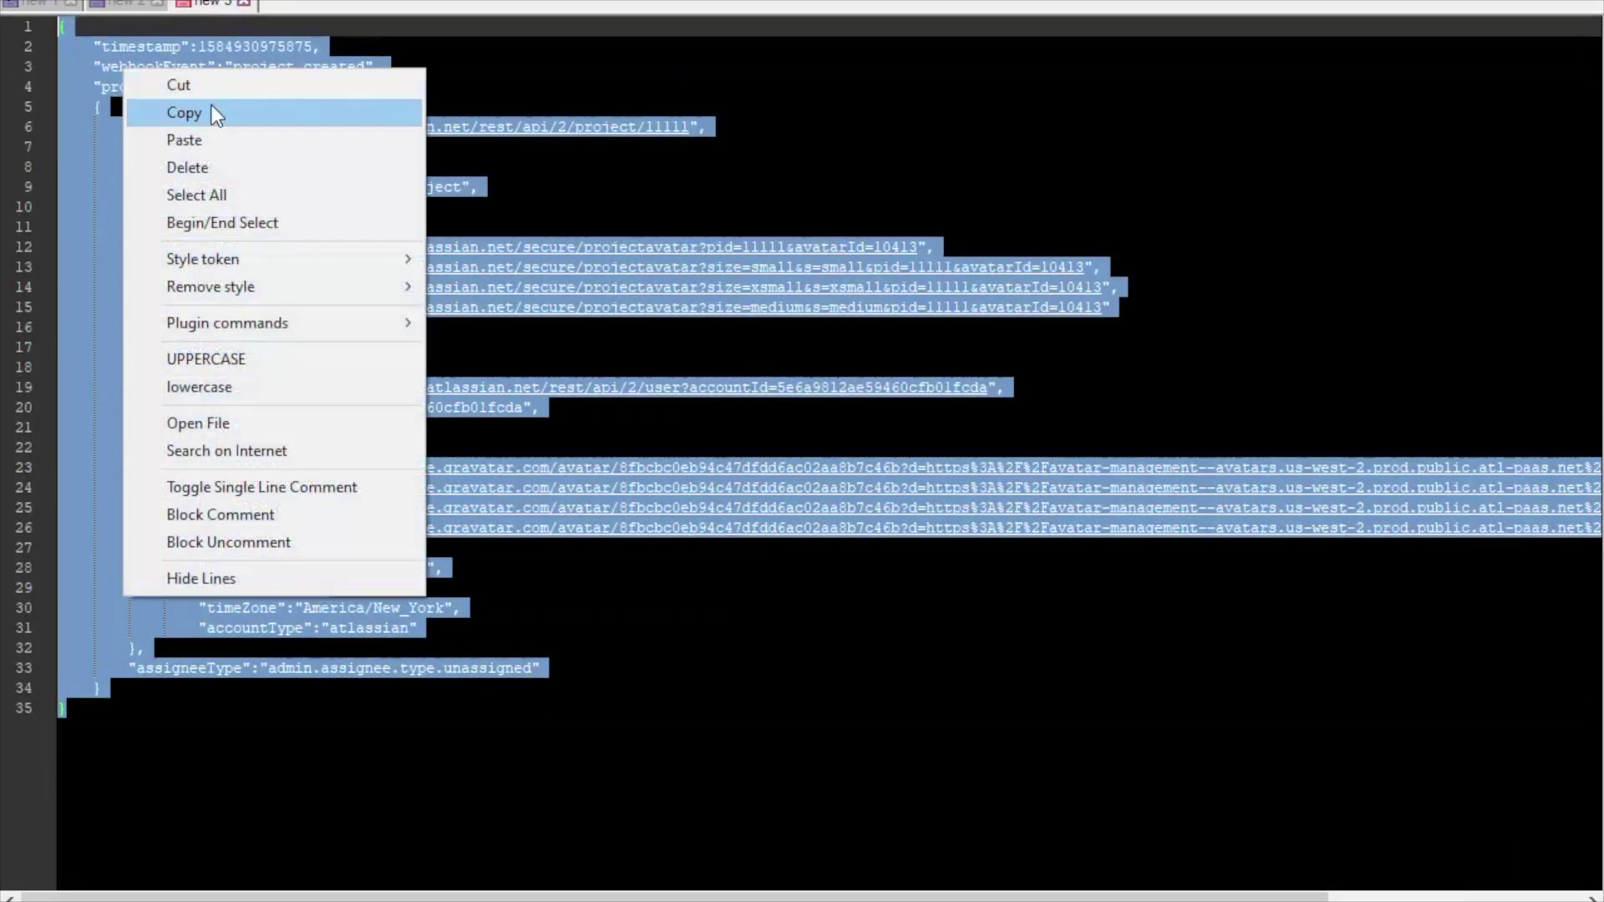
left_click(208, 112)
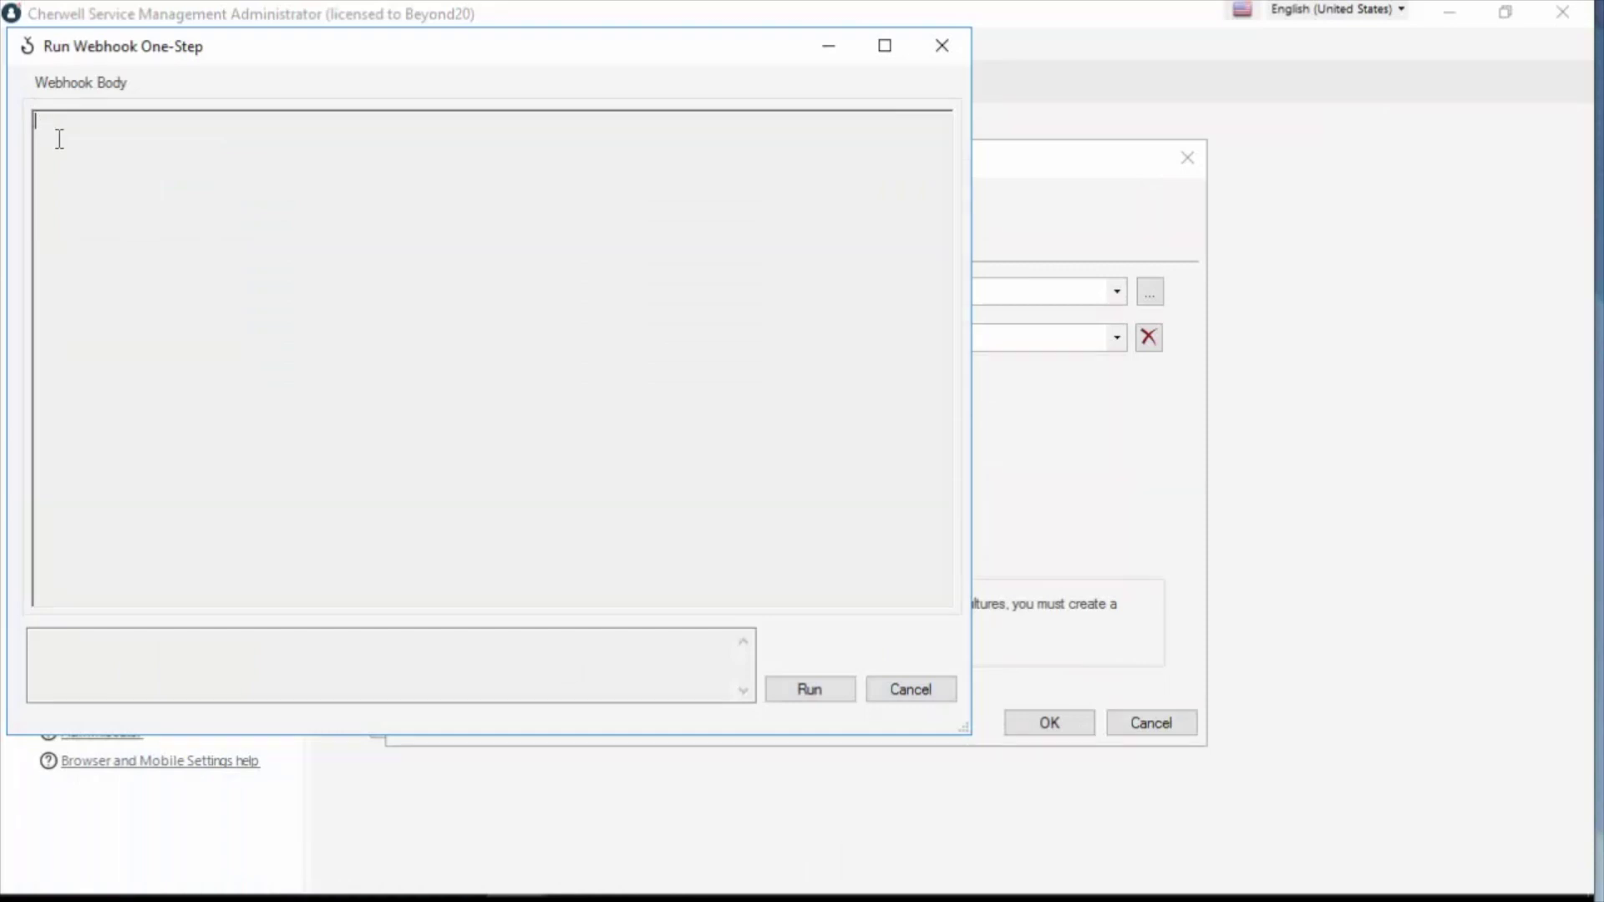
Paste the Jira JSON as the webhook body and run it, confirming the Success! result.
key("ctrl+v")
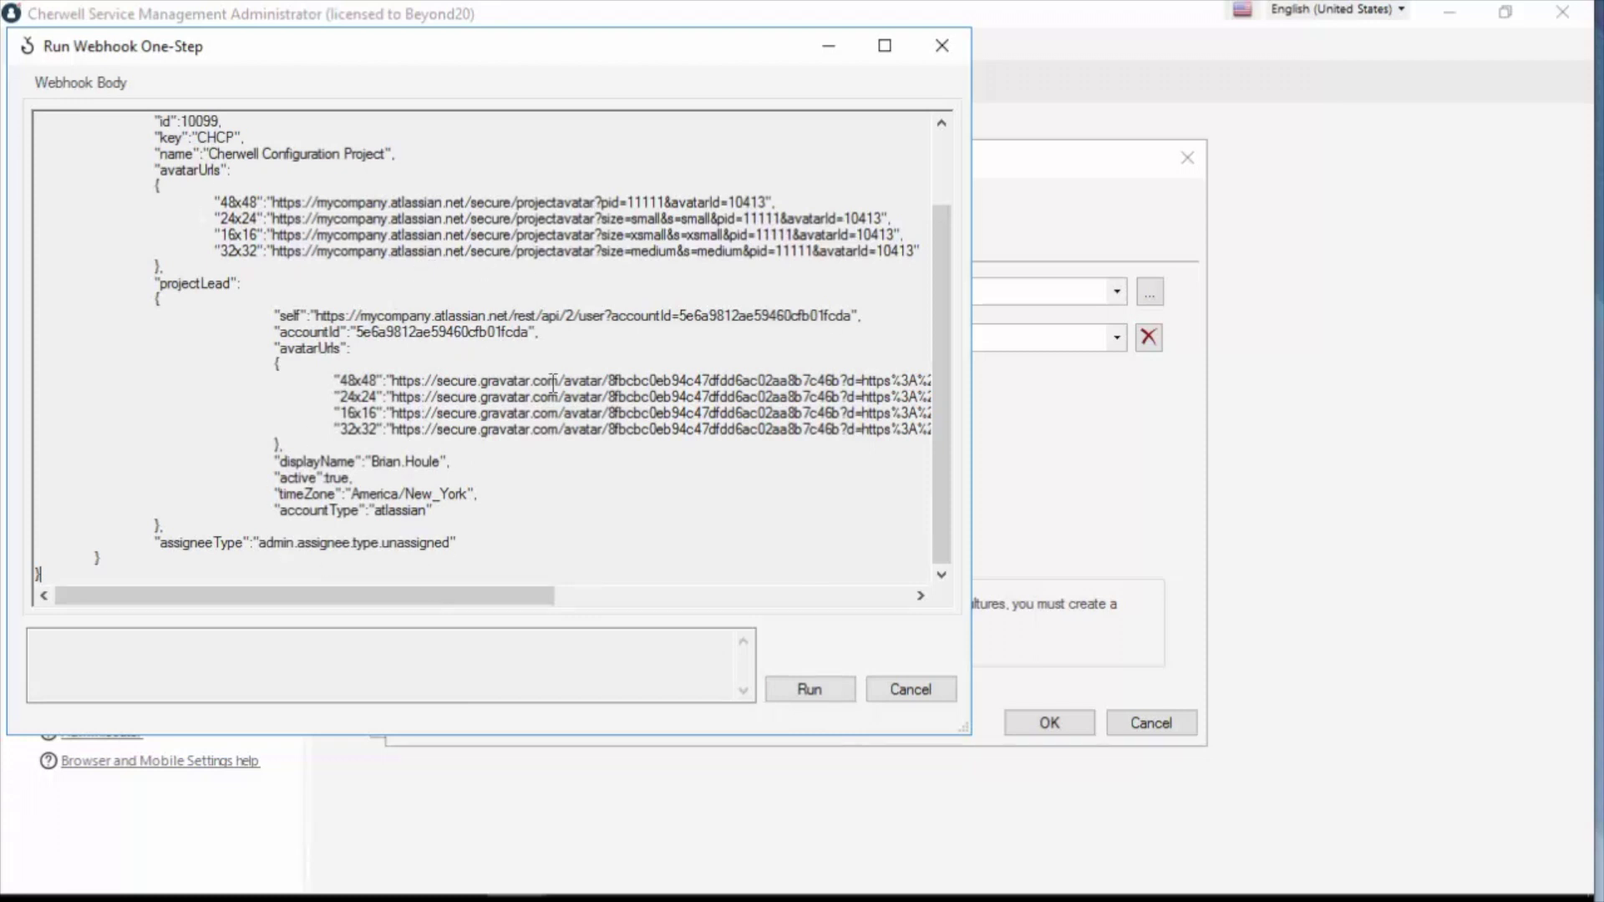
left_click(811, 691)
left_click_drag(120, 648, 6, 644)
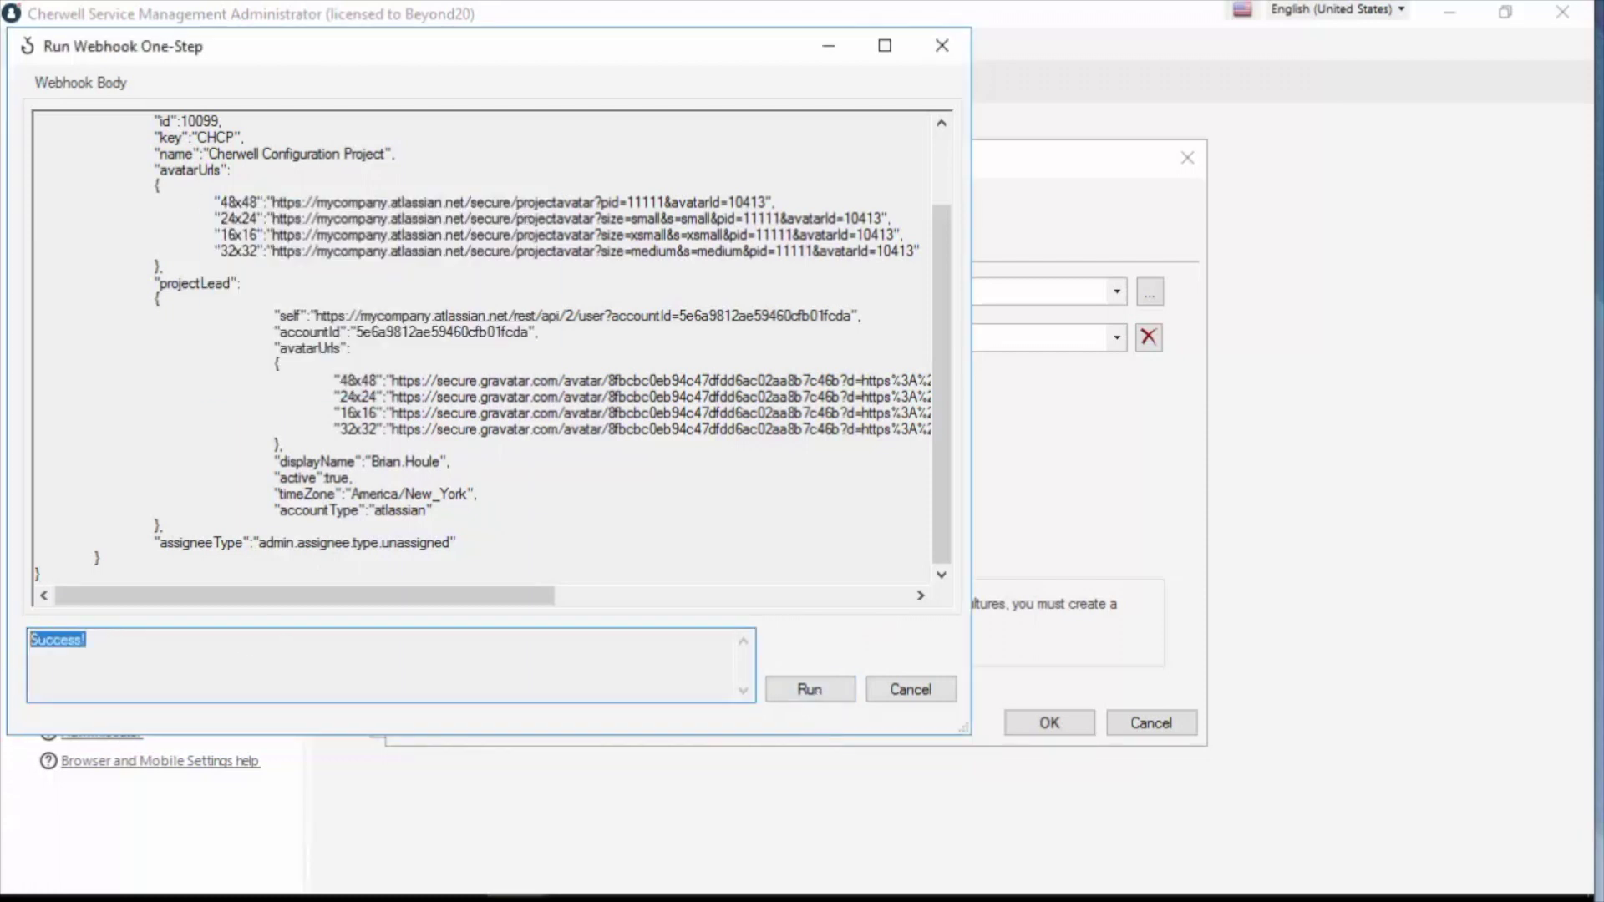
left_click(55, 649)
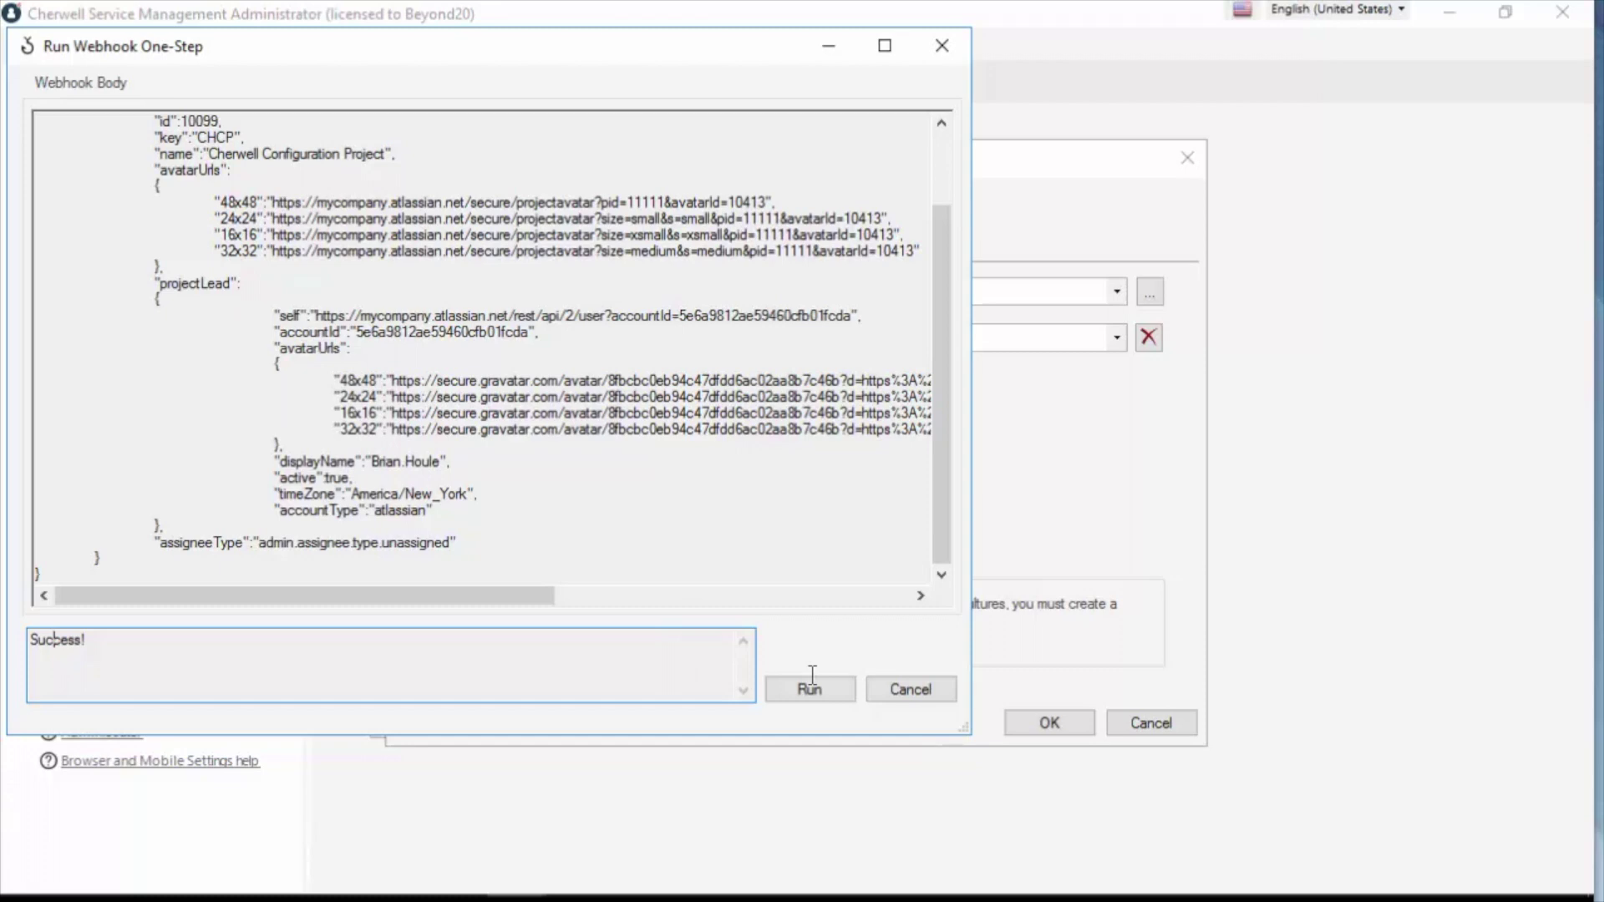
Cancel the test and Webhook dialogs and close the Webhook Manager.
left_click(931, 683)
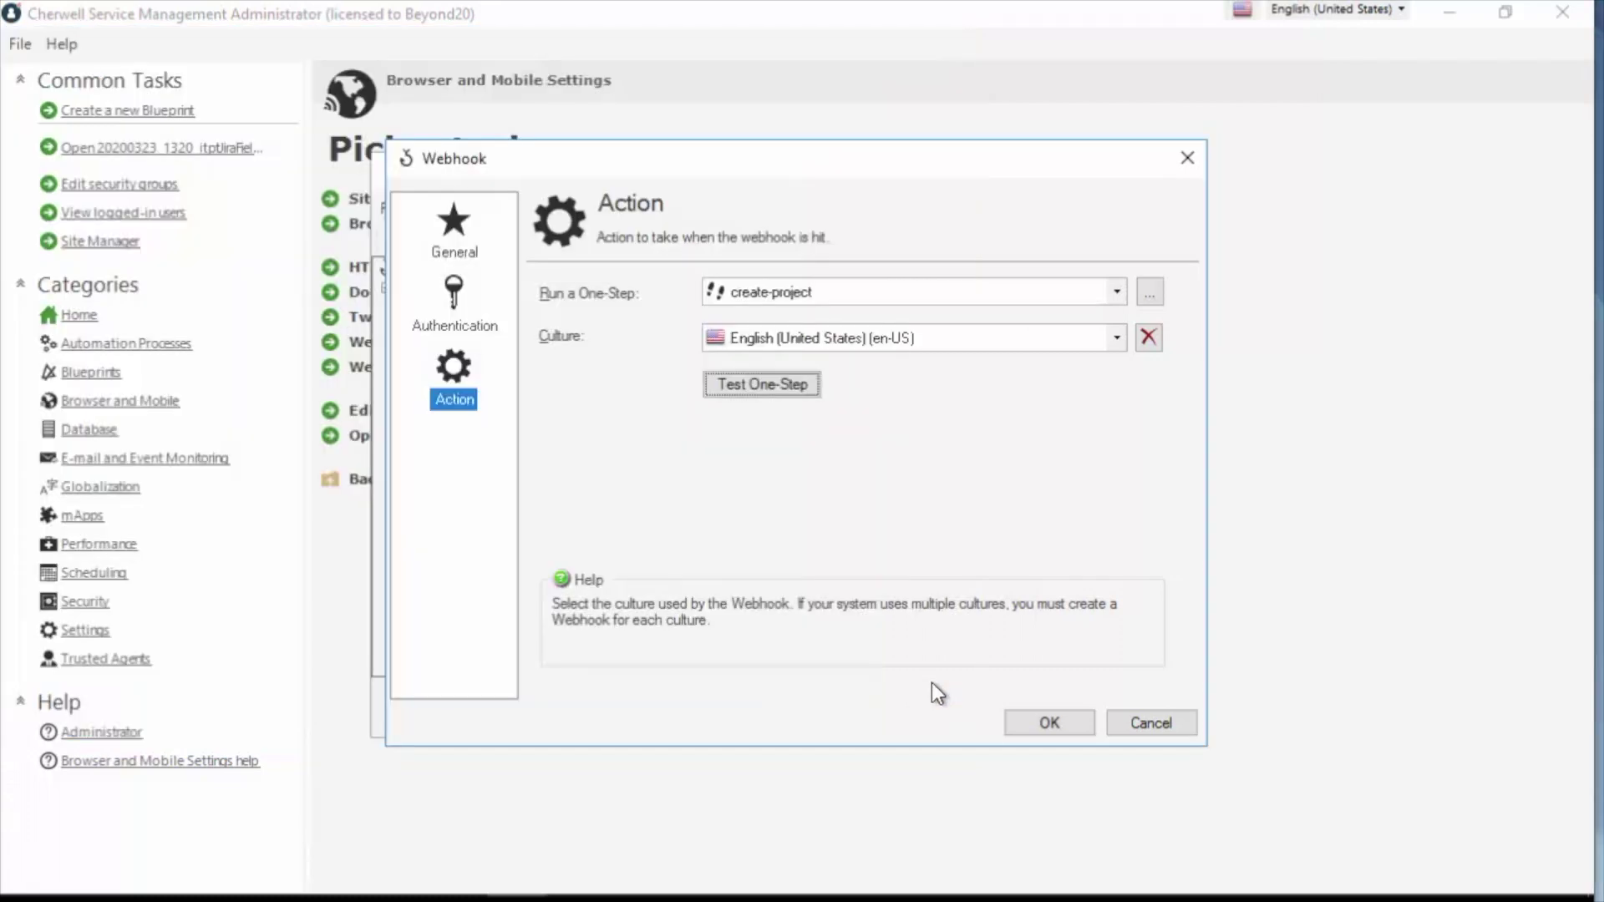
left_click(1160, 723)
left_click(1123, 721)
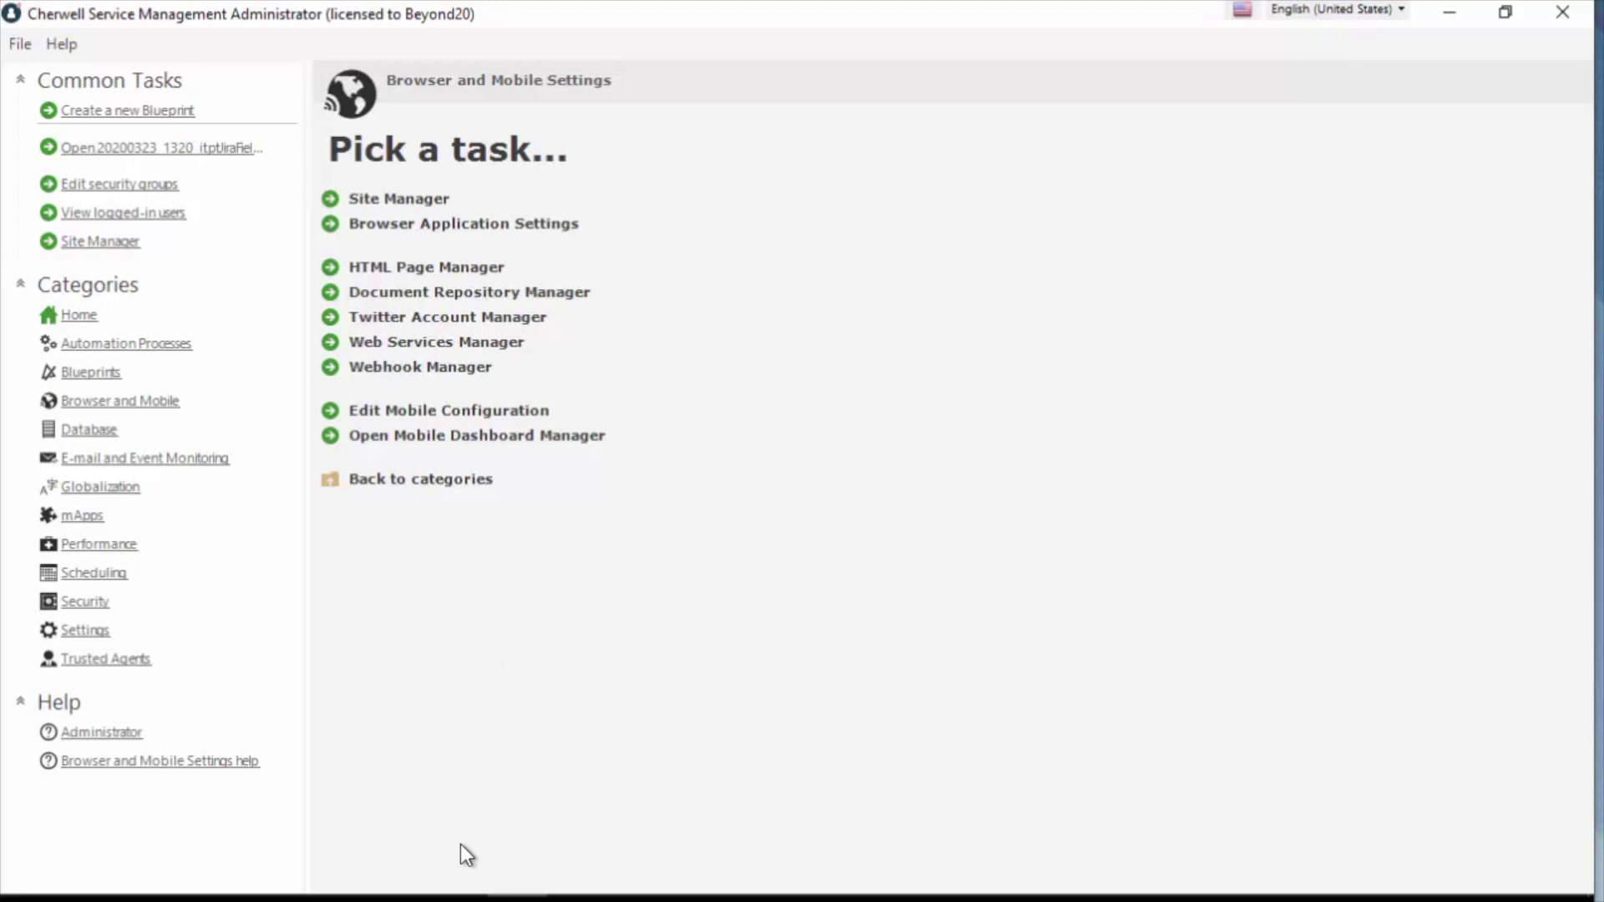
In the Cherwell client, find Project 10099 (CHCP) via ITPT Projects search and review its Overview fields.
mouse_move(355, 900)
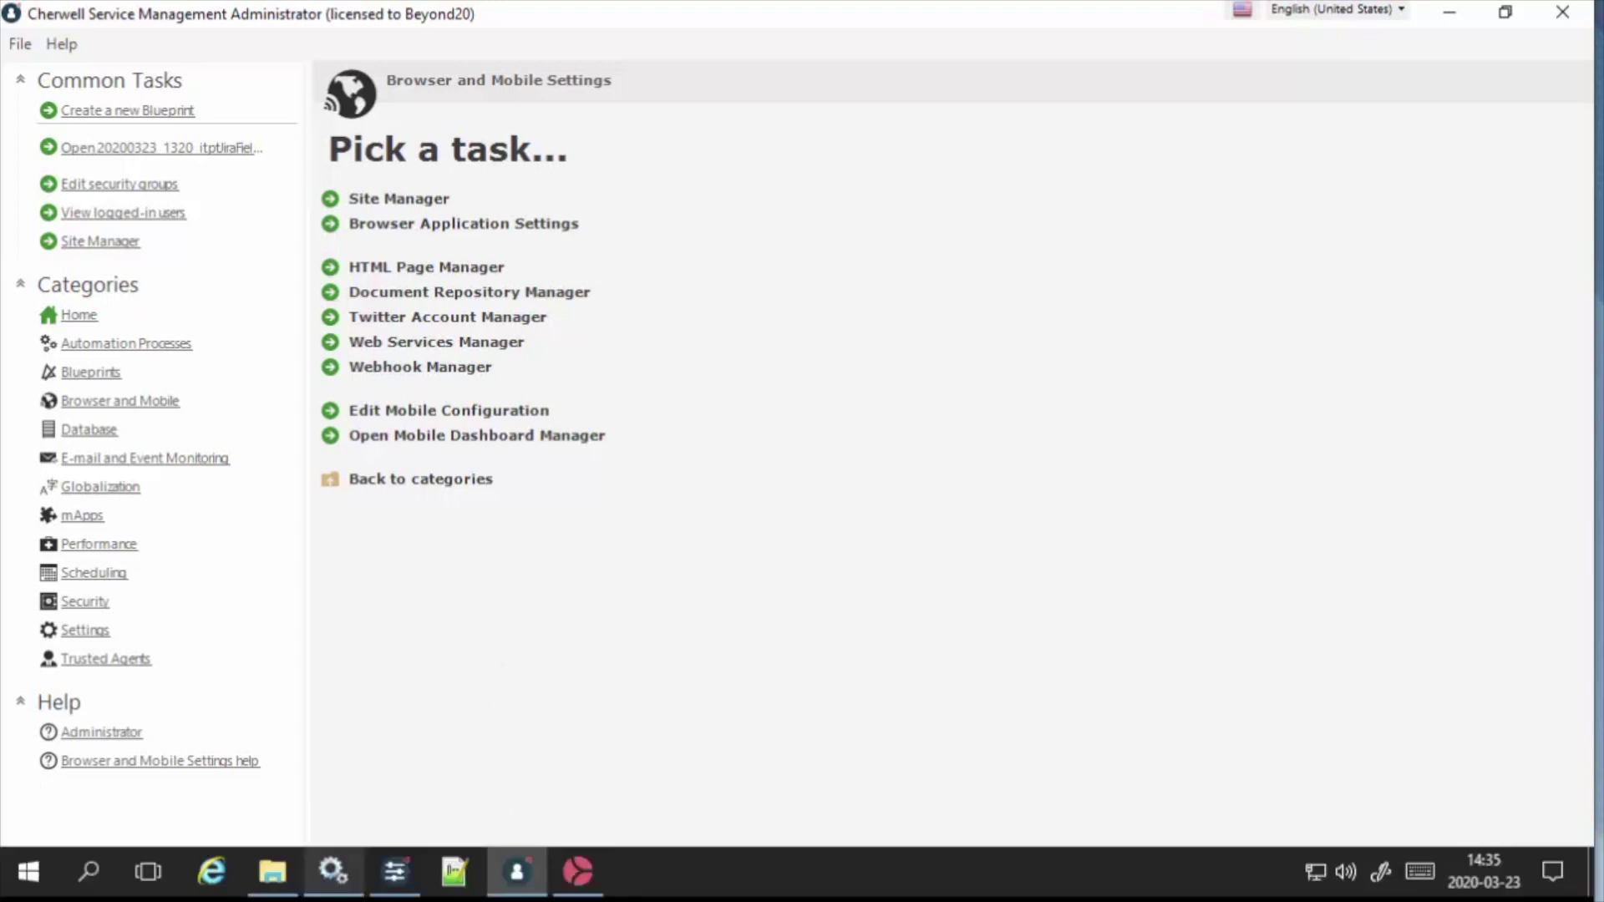
left_click(573, 876)
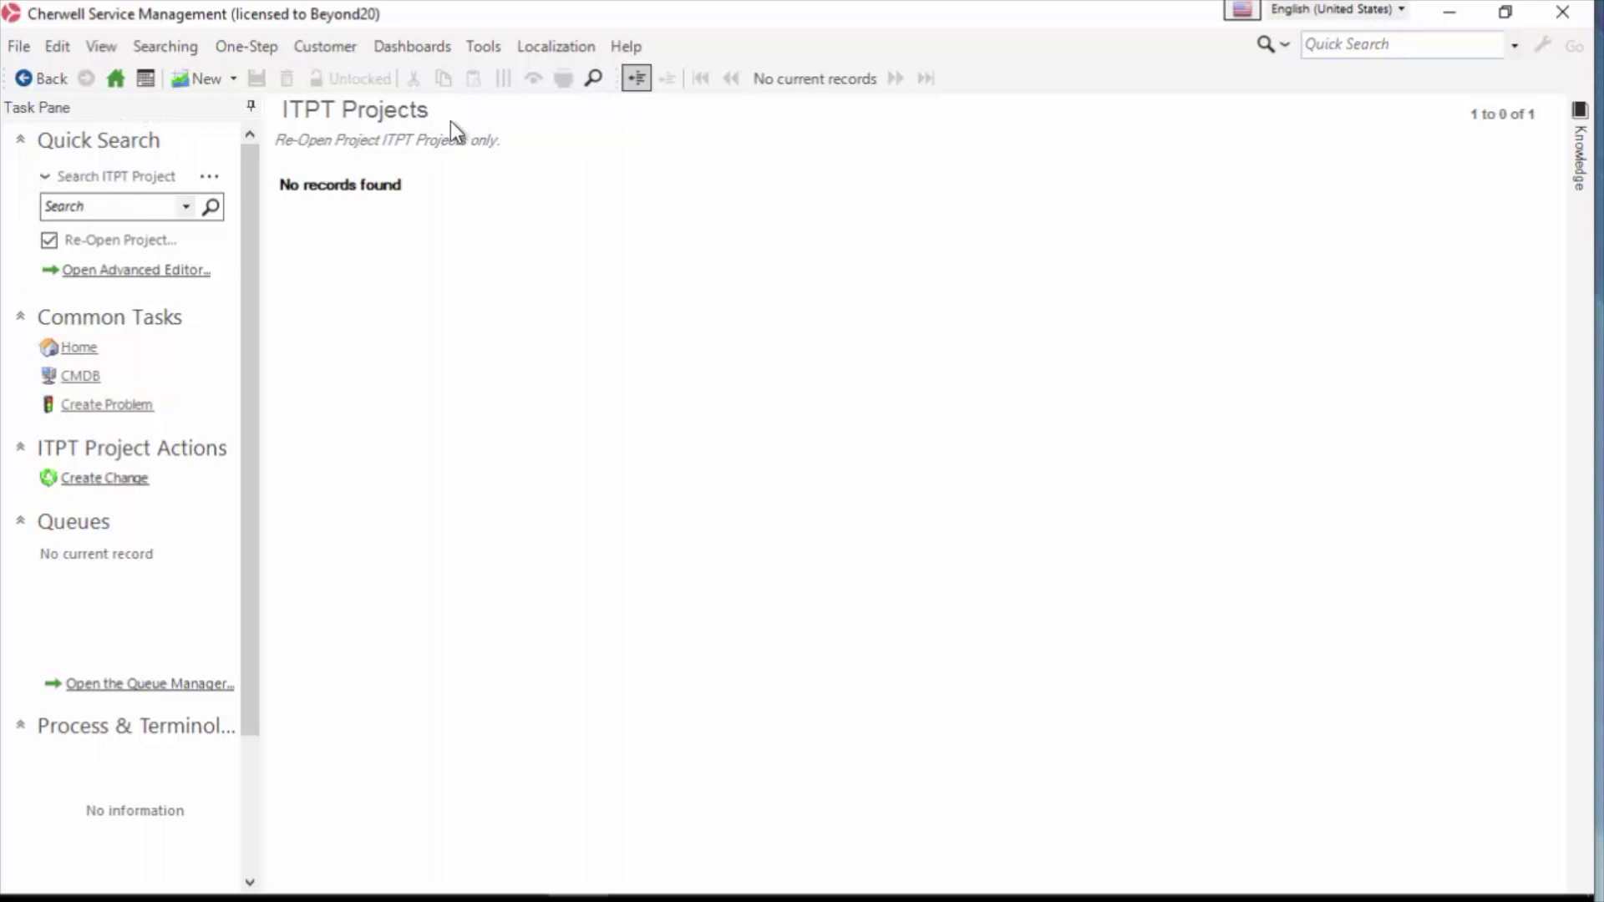
left_click(212, 206)
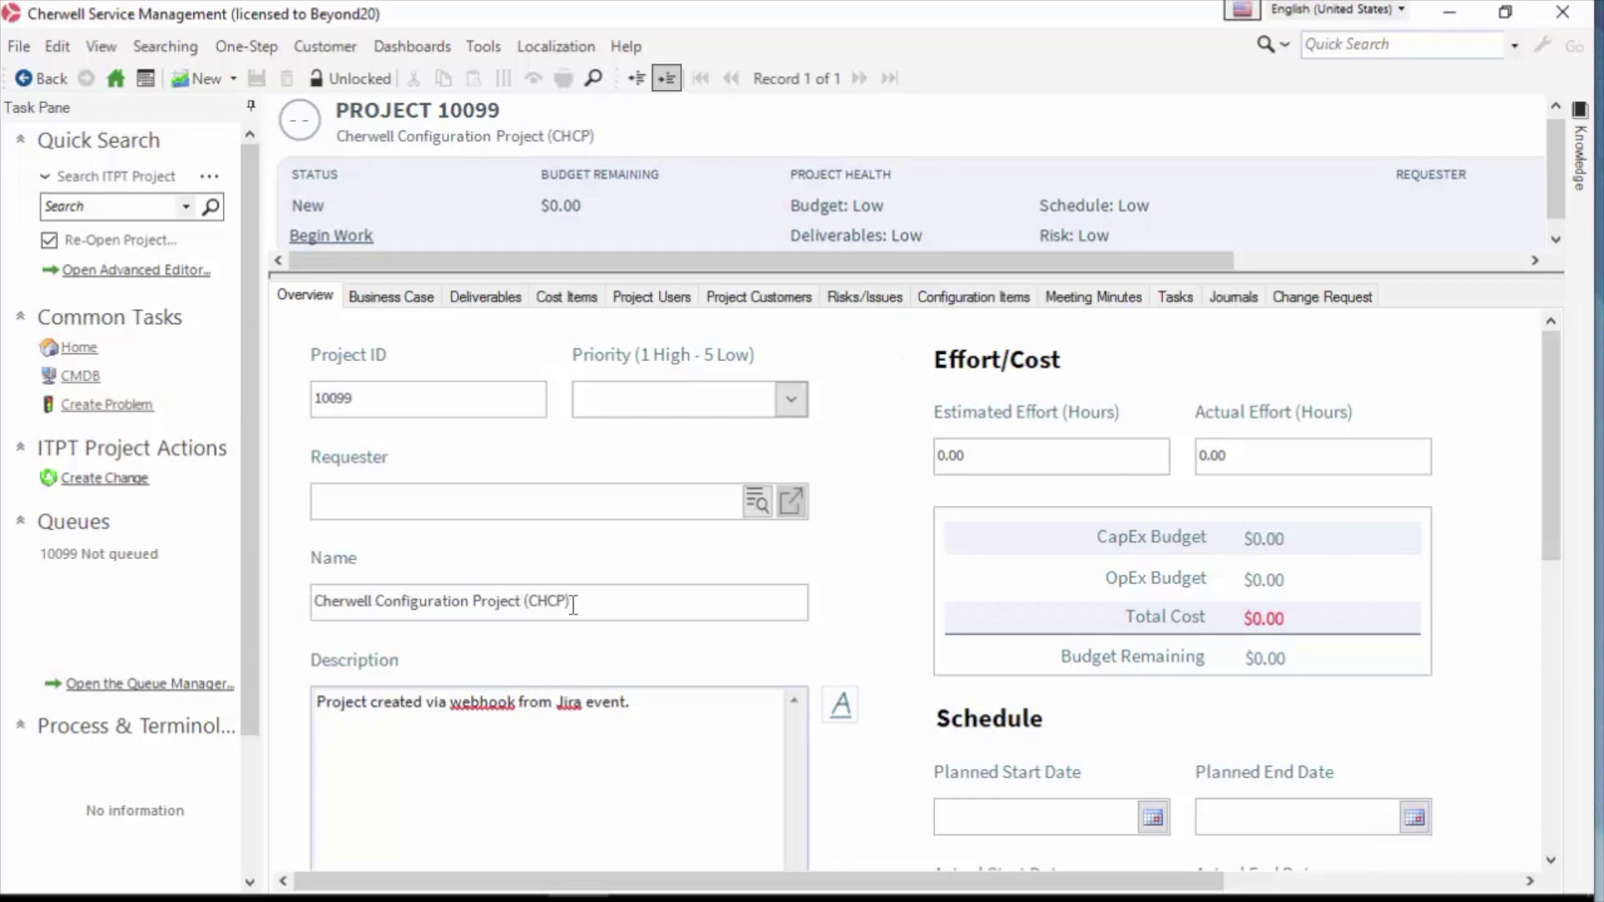
scroll(879, 635, "down", 3)
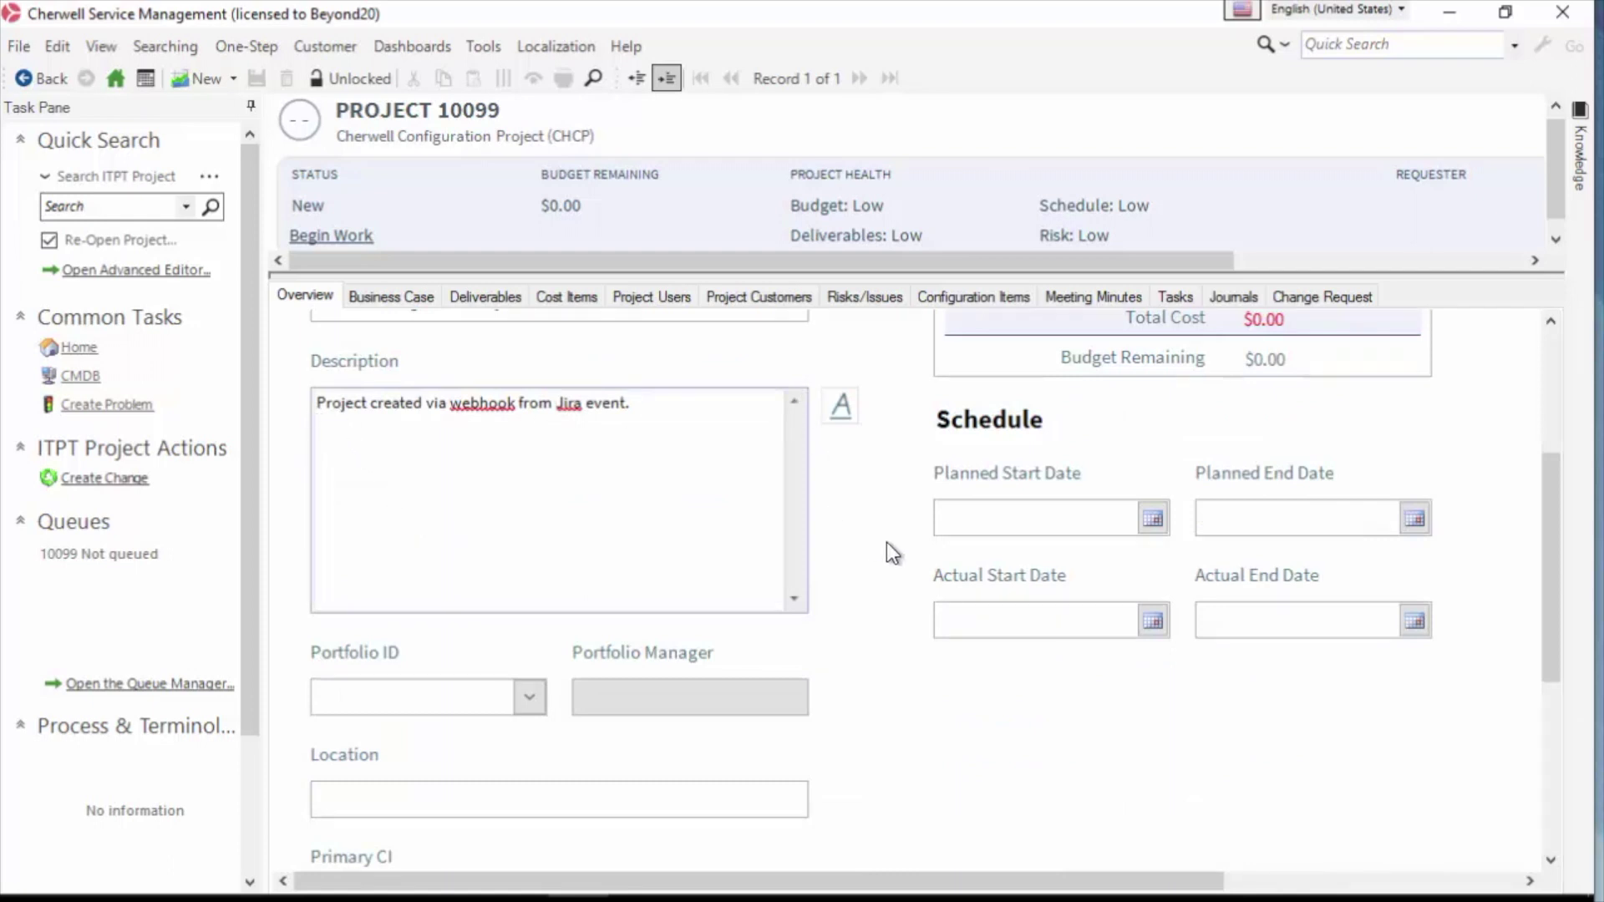
scroll(888, 548, "down", 4)
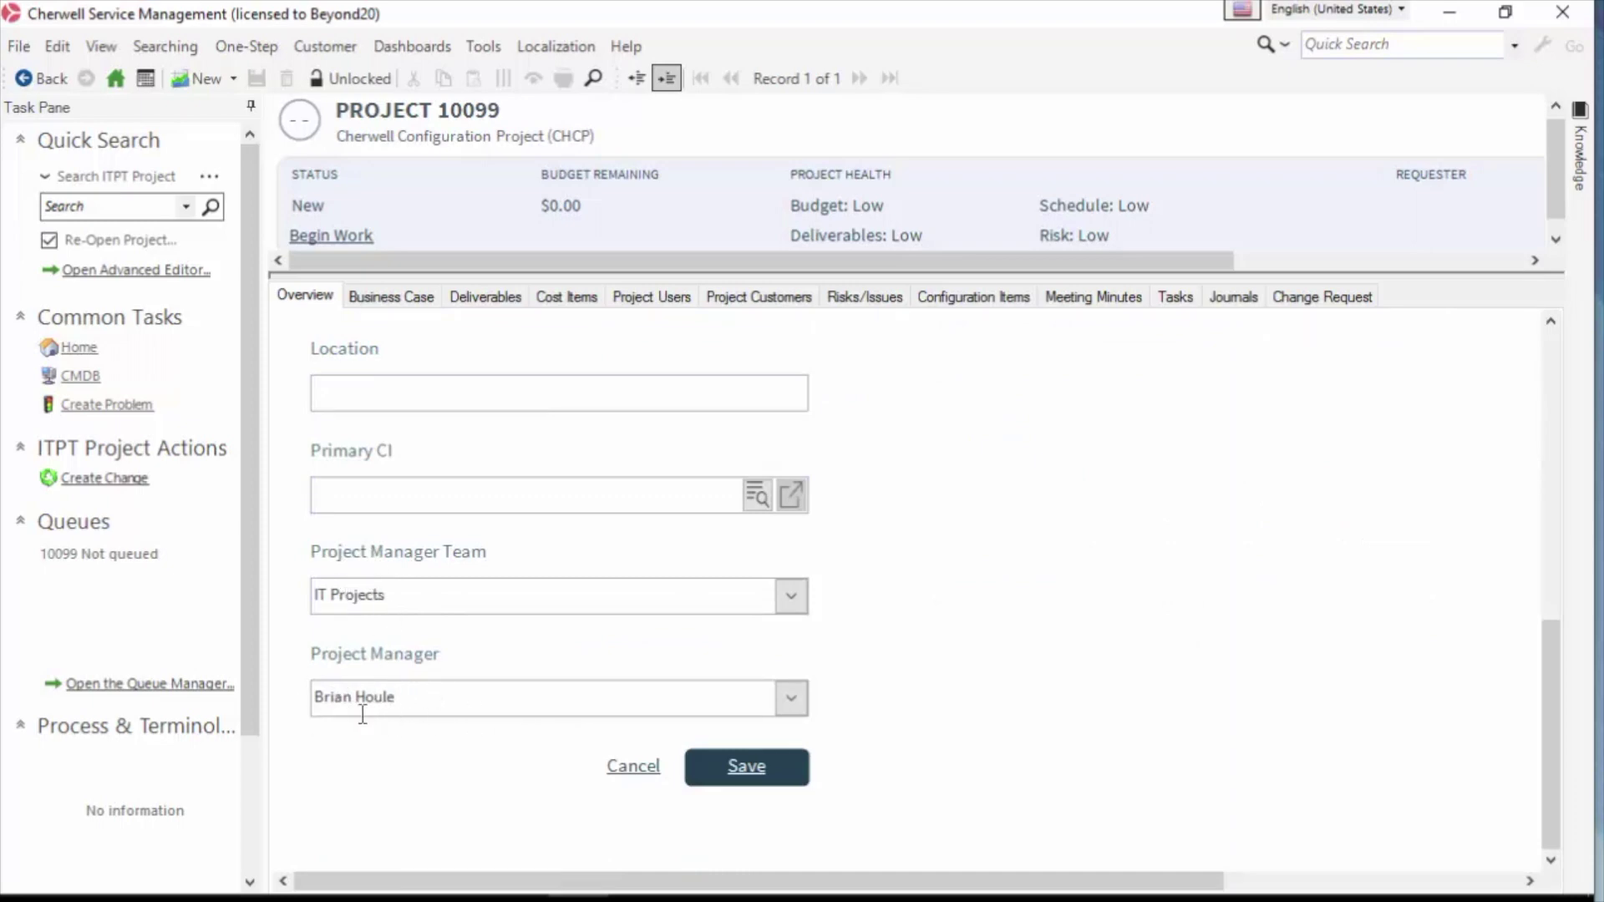
left_click(1233, 298)
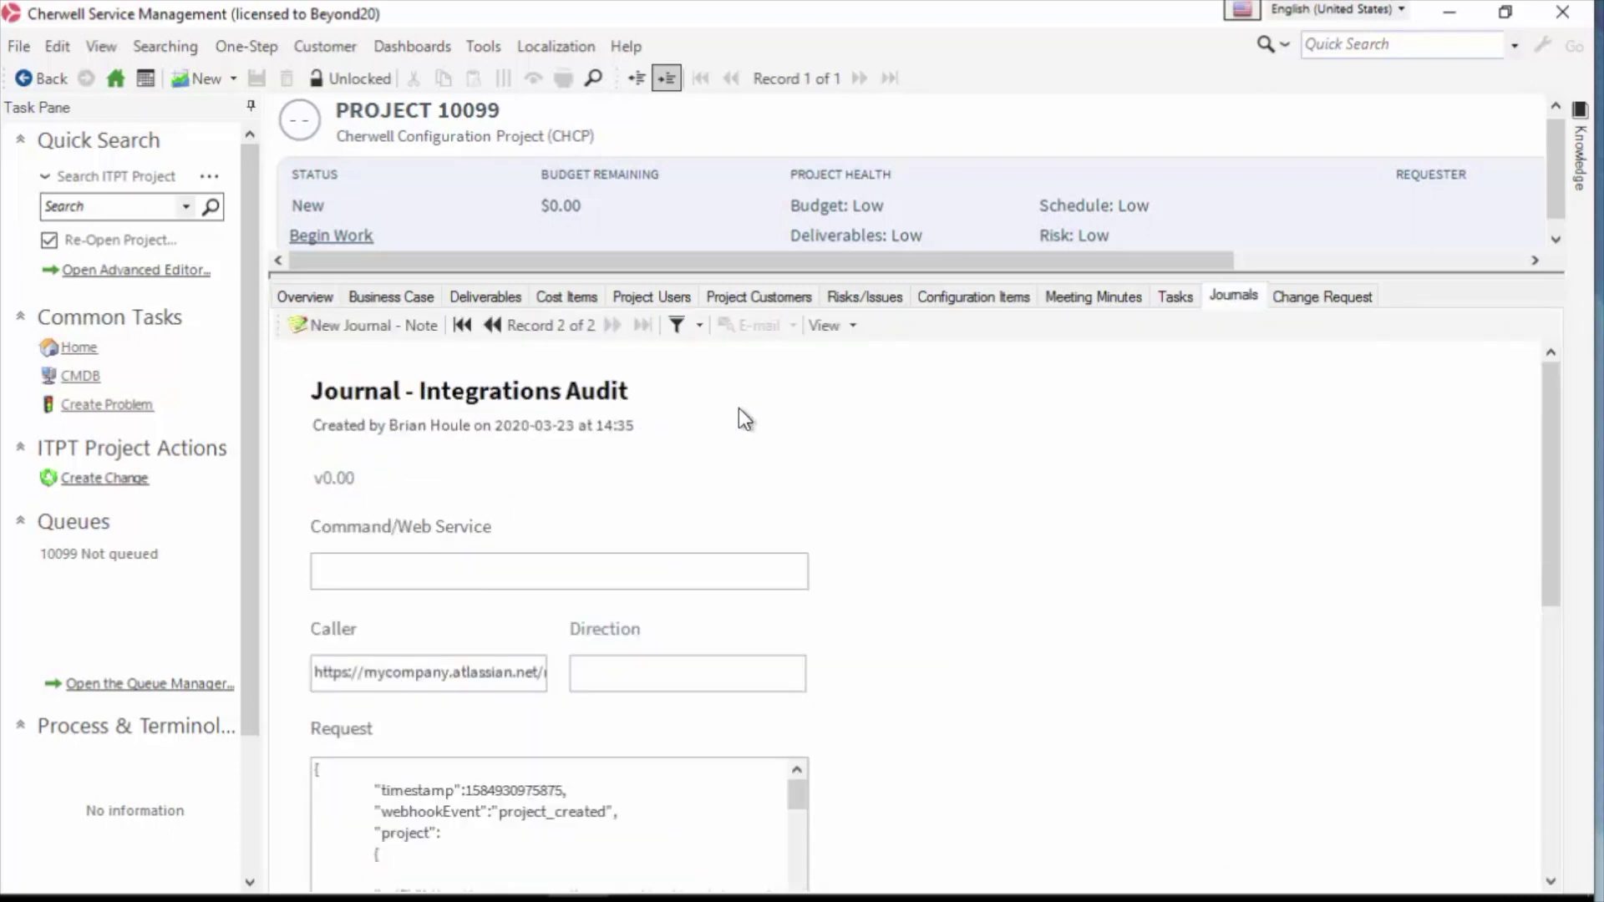
Review the Integrations Audit journal's Caller field, highlighting the full caller URL.
scroll(740, 411, "down", 3)
scroll(531, 419, "up", 3)
left_click_drag(321, 672, 582, 677)
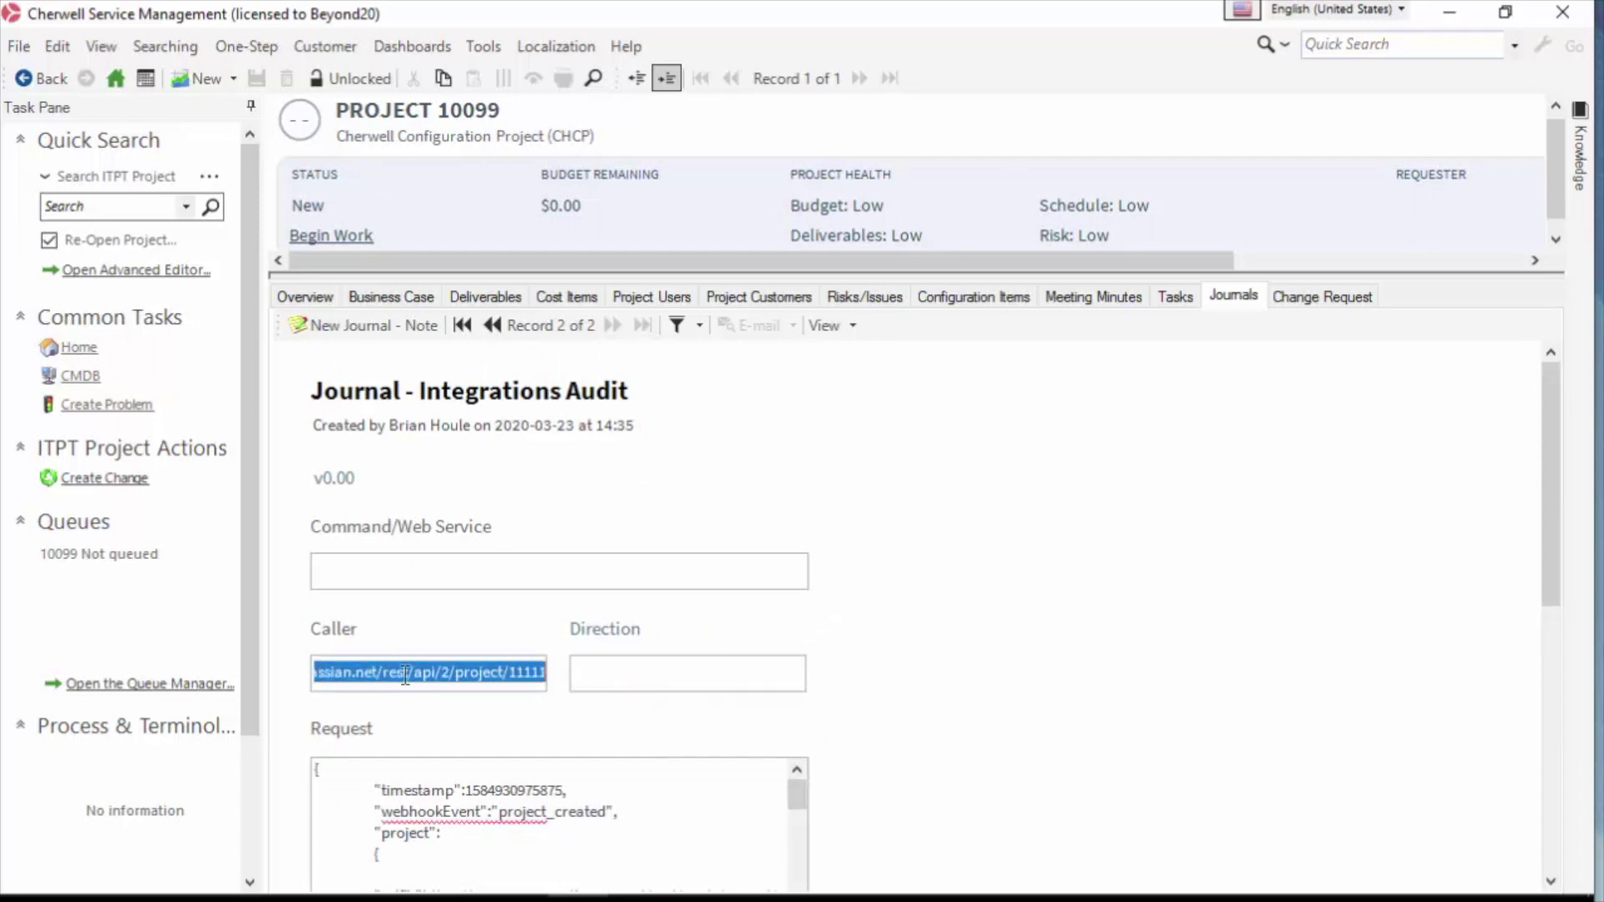
scroll(920, 555, "down", 3)
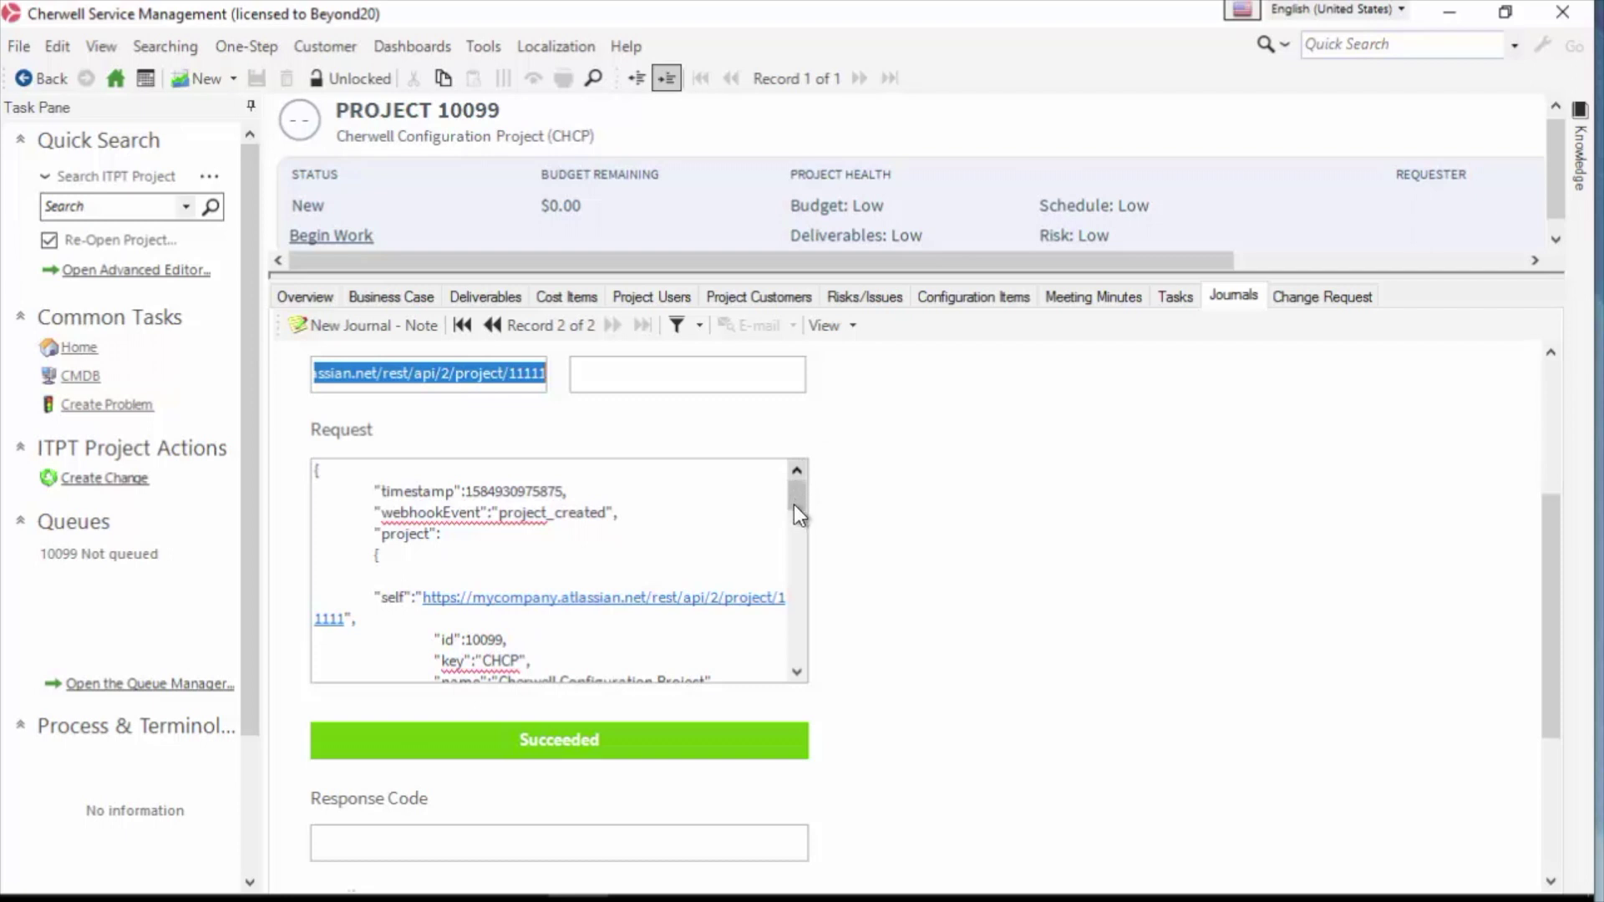
Scroll through the Request JSON, marking the id 10099 line, down to Succeeded and Details.
left_click_drag(794, 494, 804, 652)
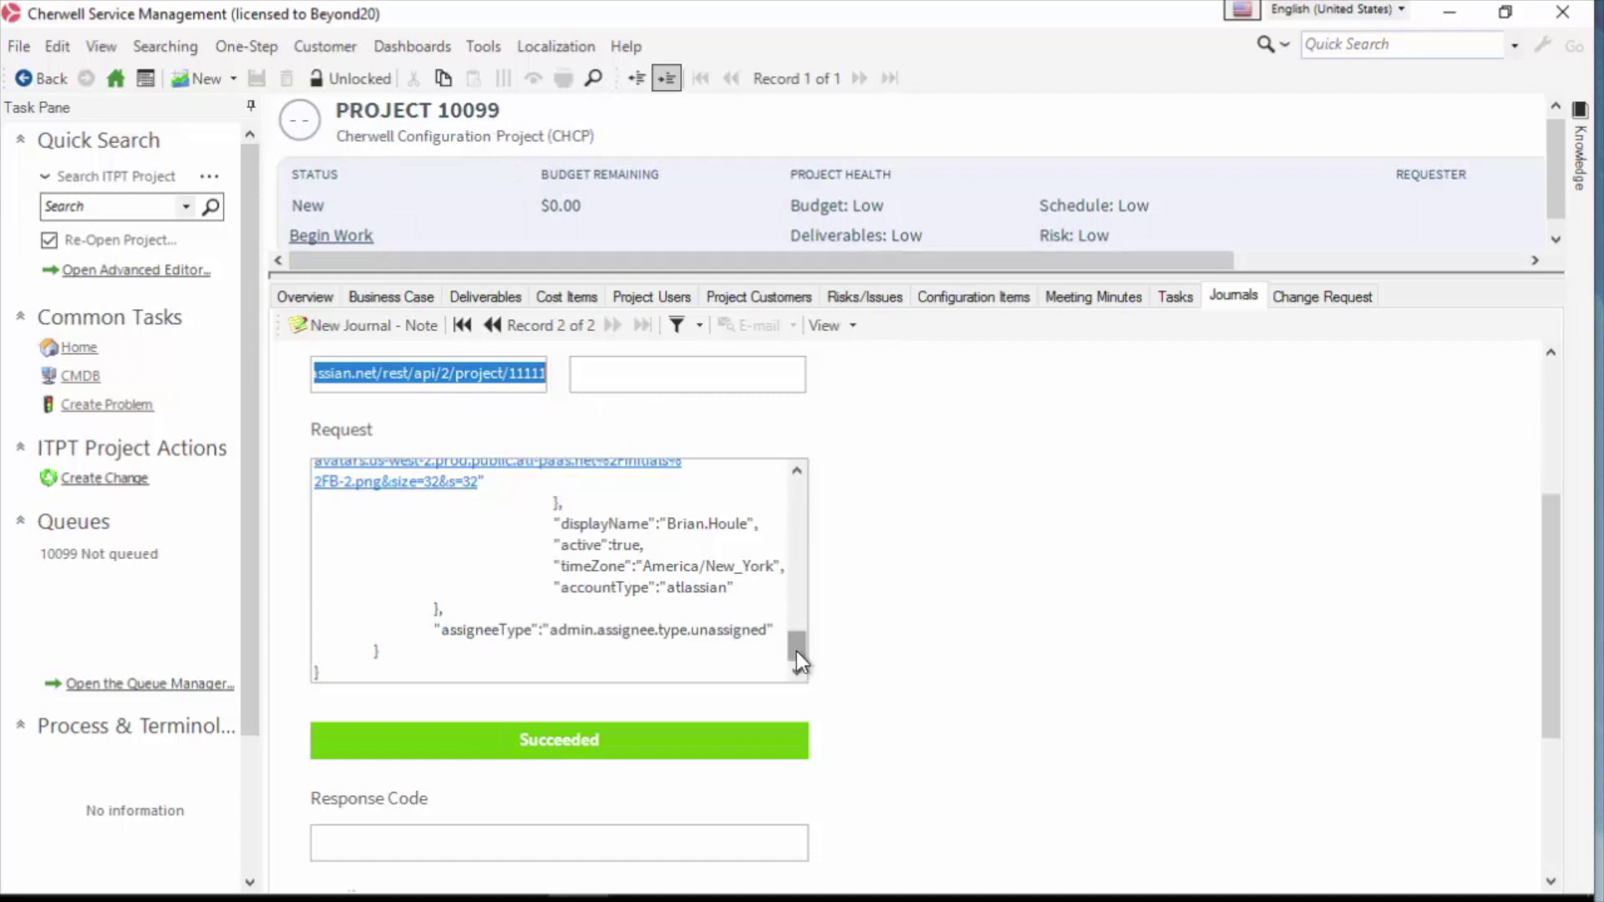
left_click_drag(796, 650, 812, 505)
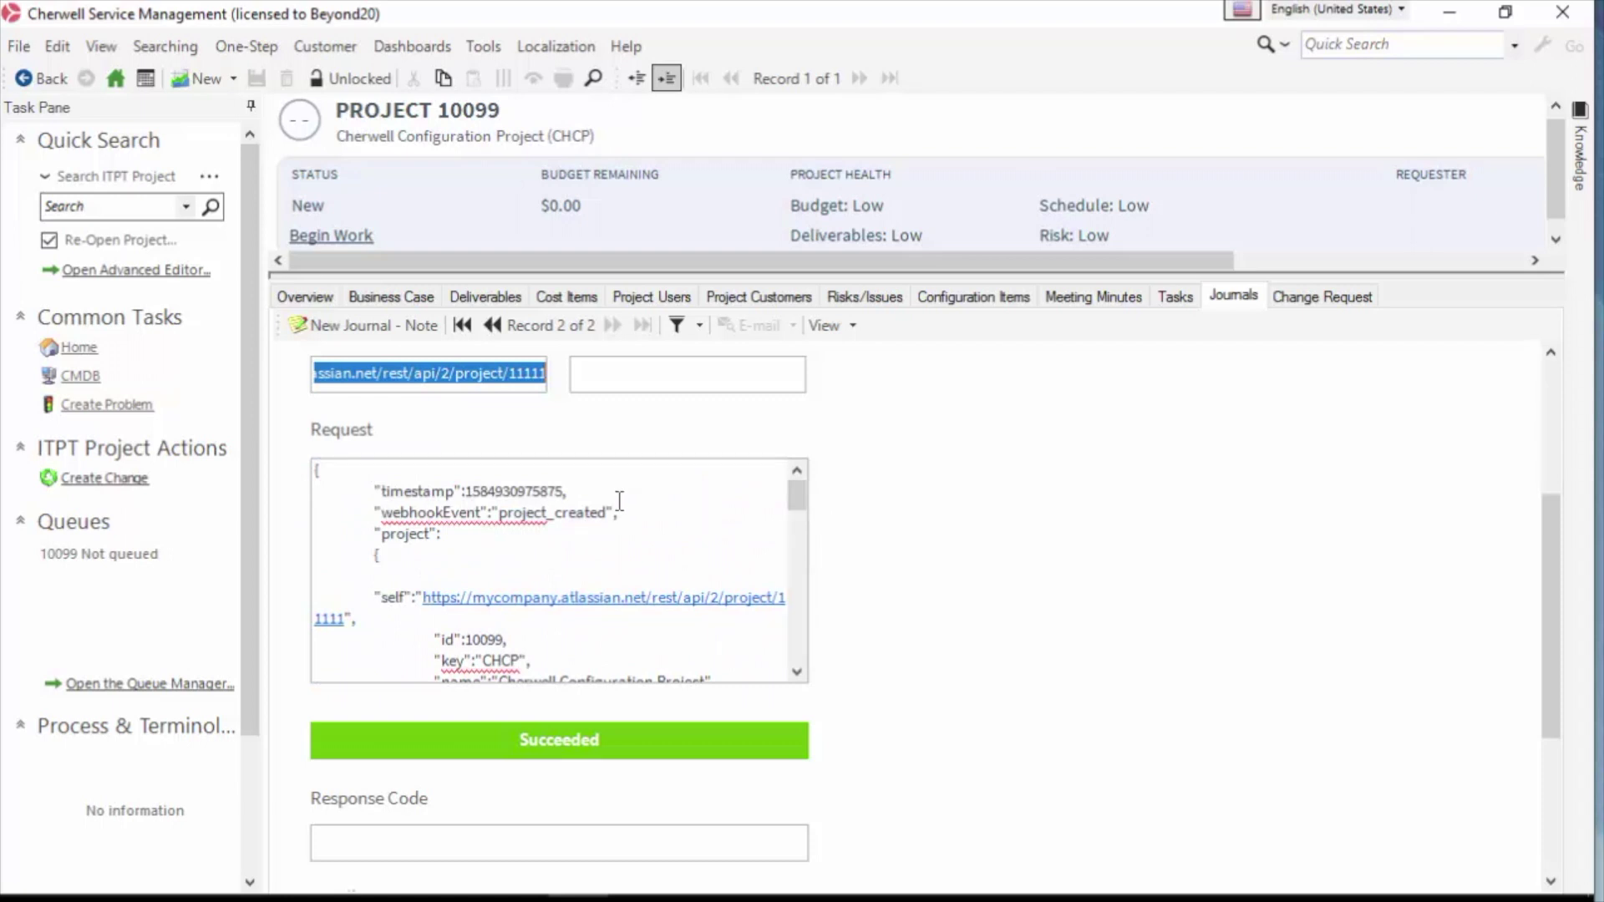
scroll(609, 504, "down", 2)
left_click_drag(512, 513, 427, 513)
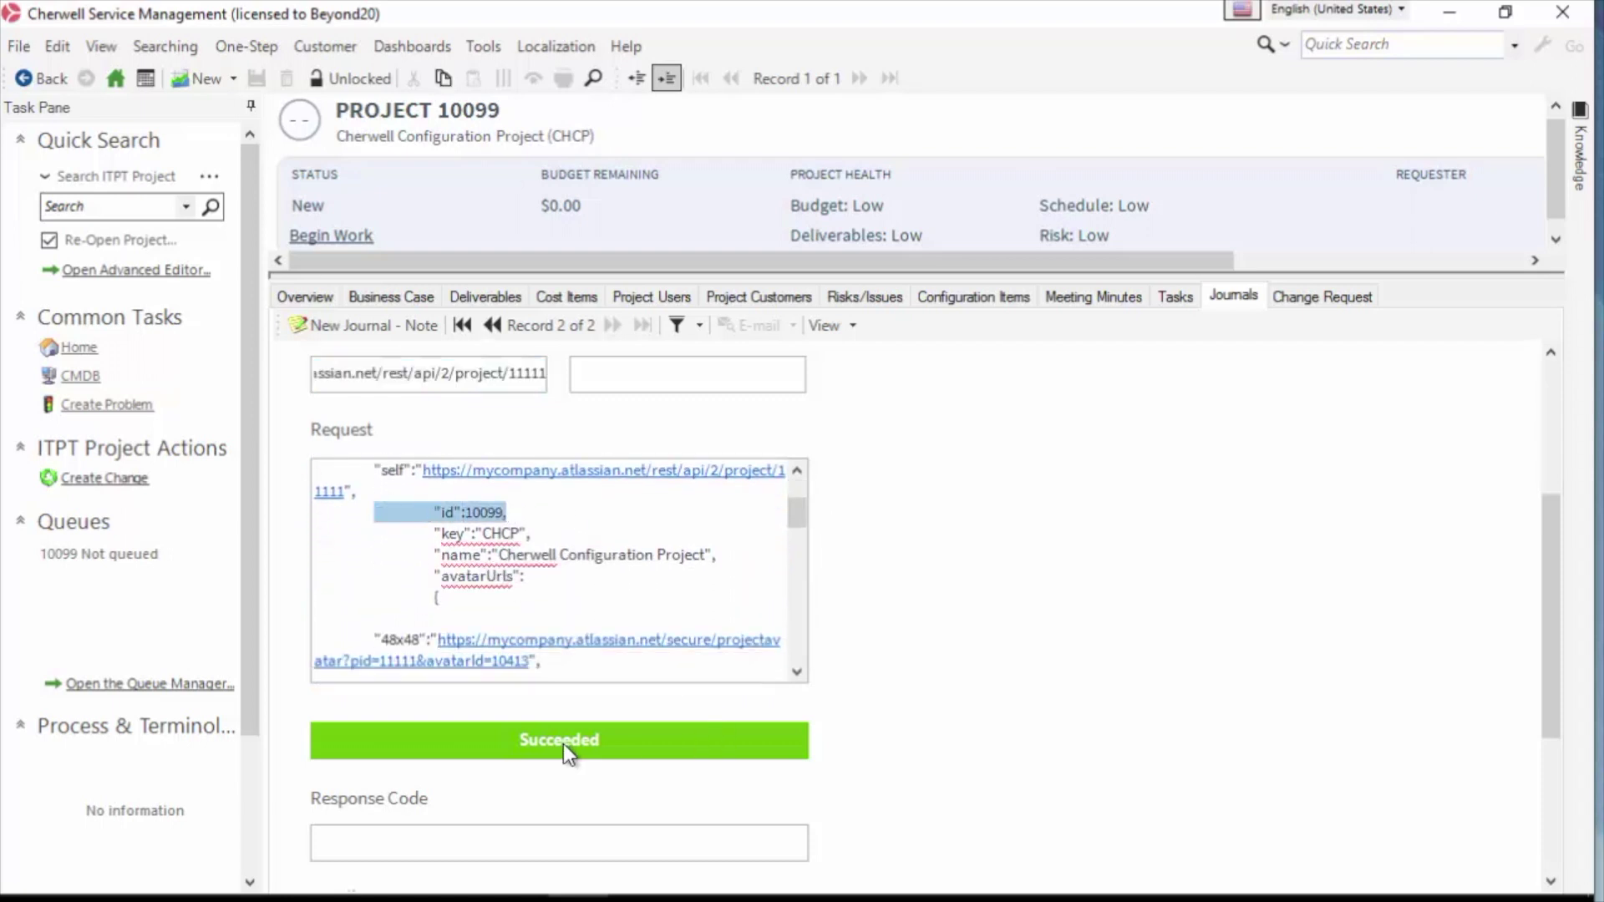
scroll(1025, 639, "down", 3)
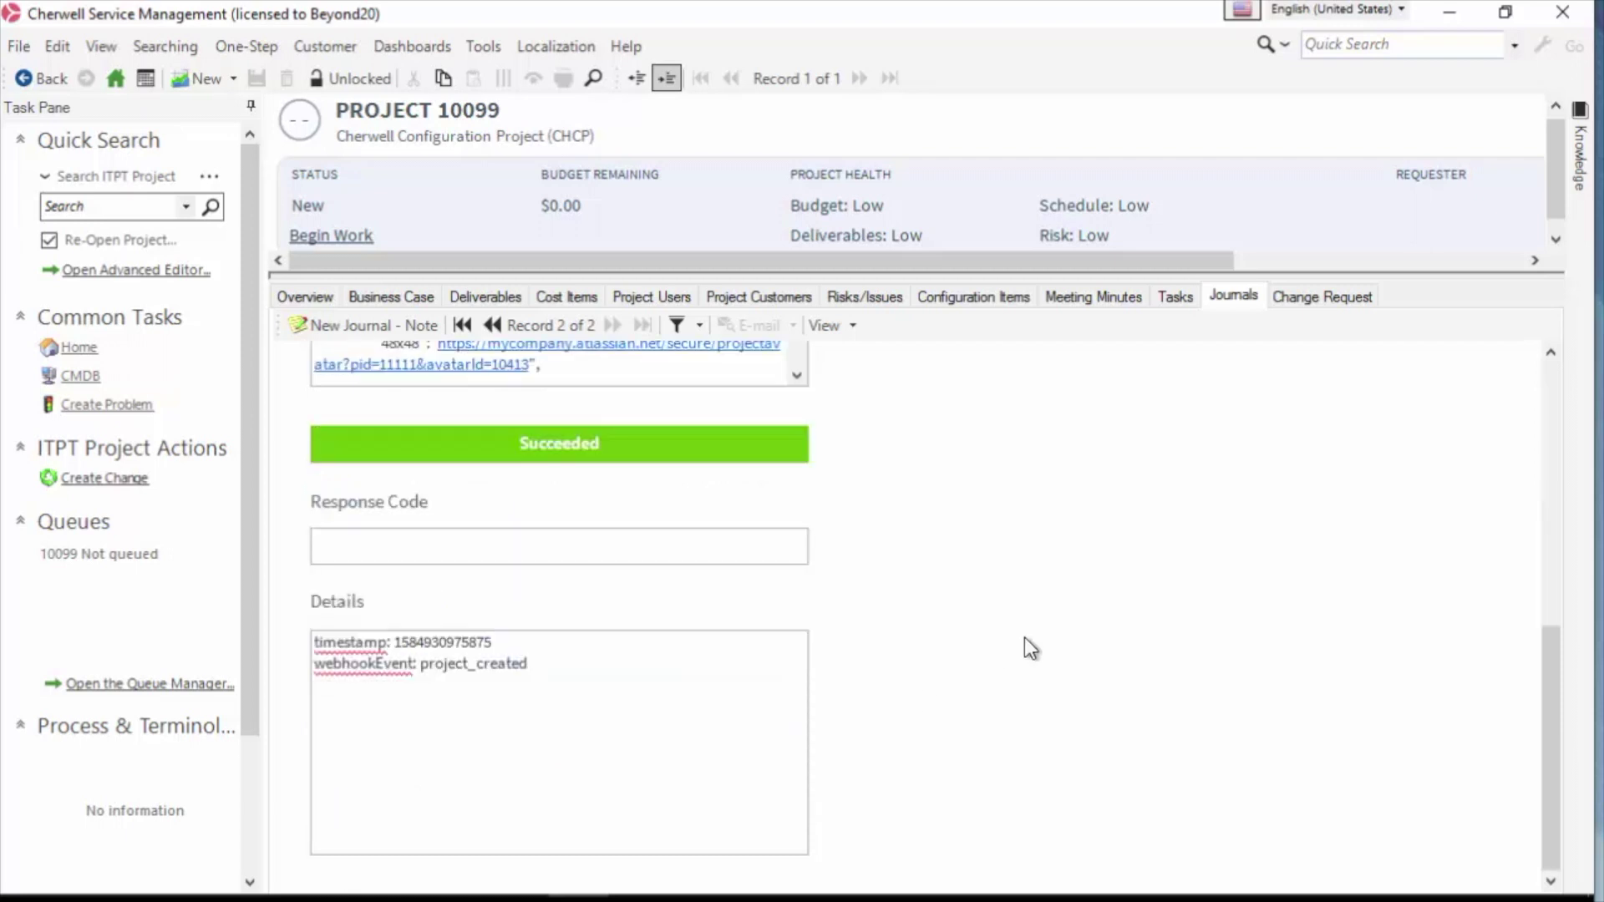